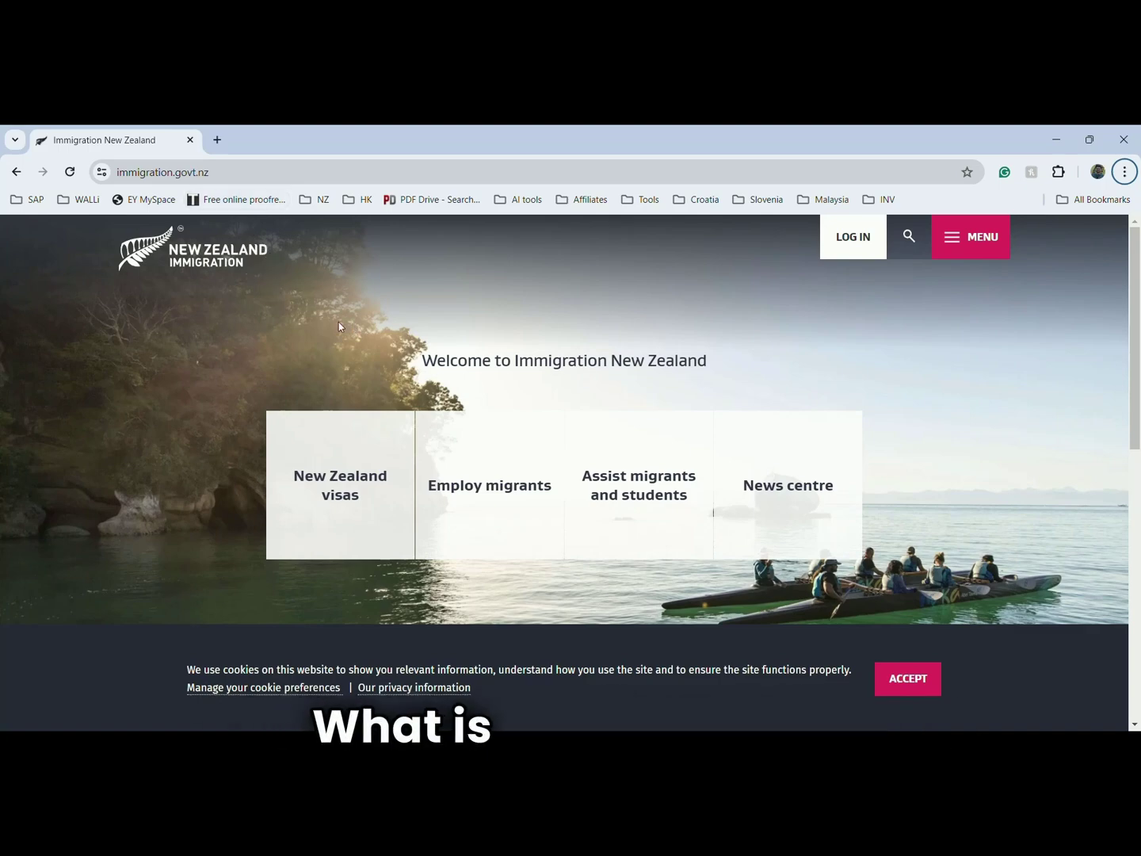
- Scroll the Immigration New Zealand home page to locate the 'New Zealand visas' tile
{"action": "scroll", "coordinate": [417, 353], "scroll_direction": "down", "scroll_amount": 1}
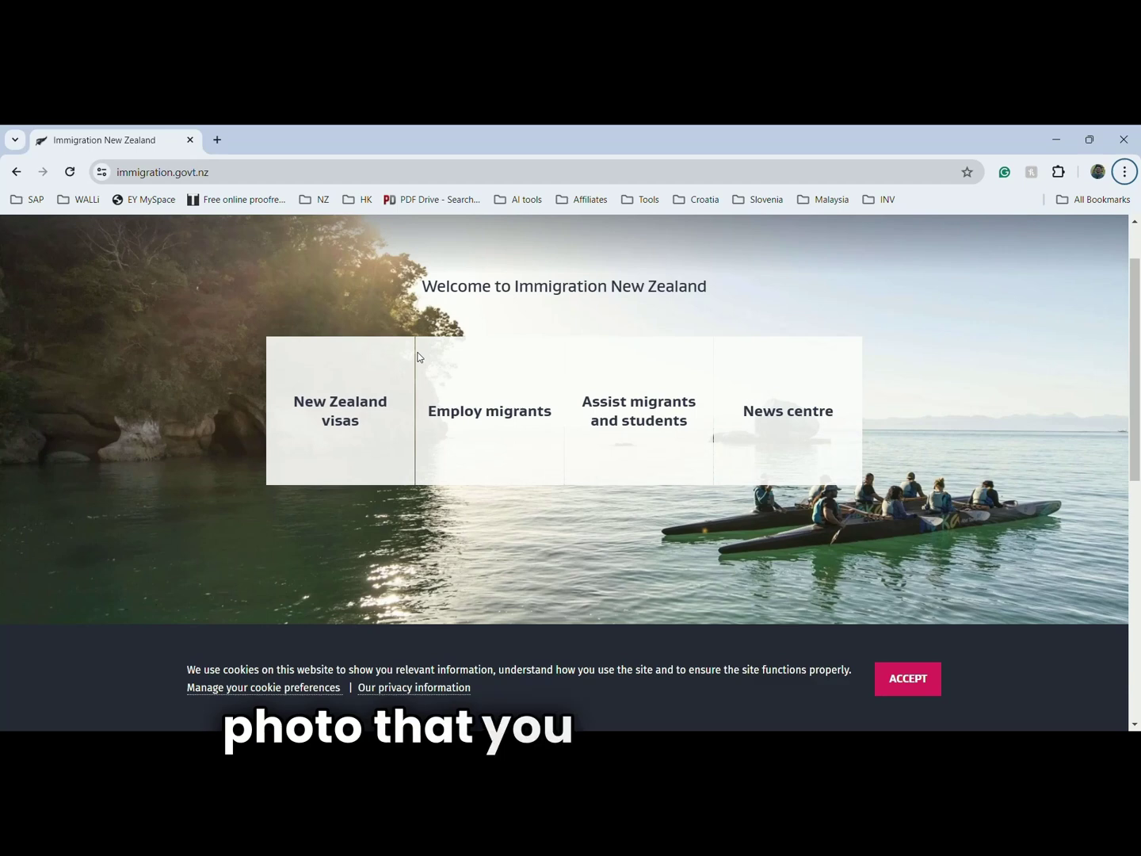
{"action": "scroll", "coordinate": [416, 356], "scroll_direction": "up", "scroll_amount": 1}
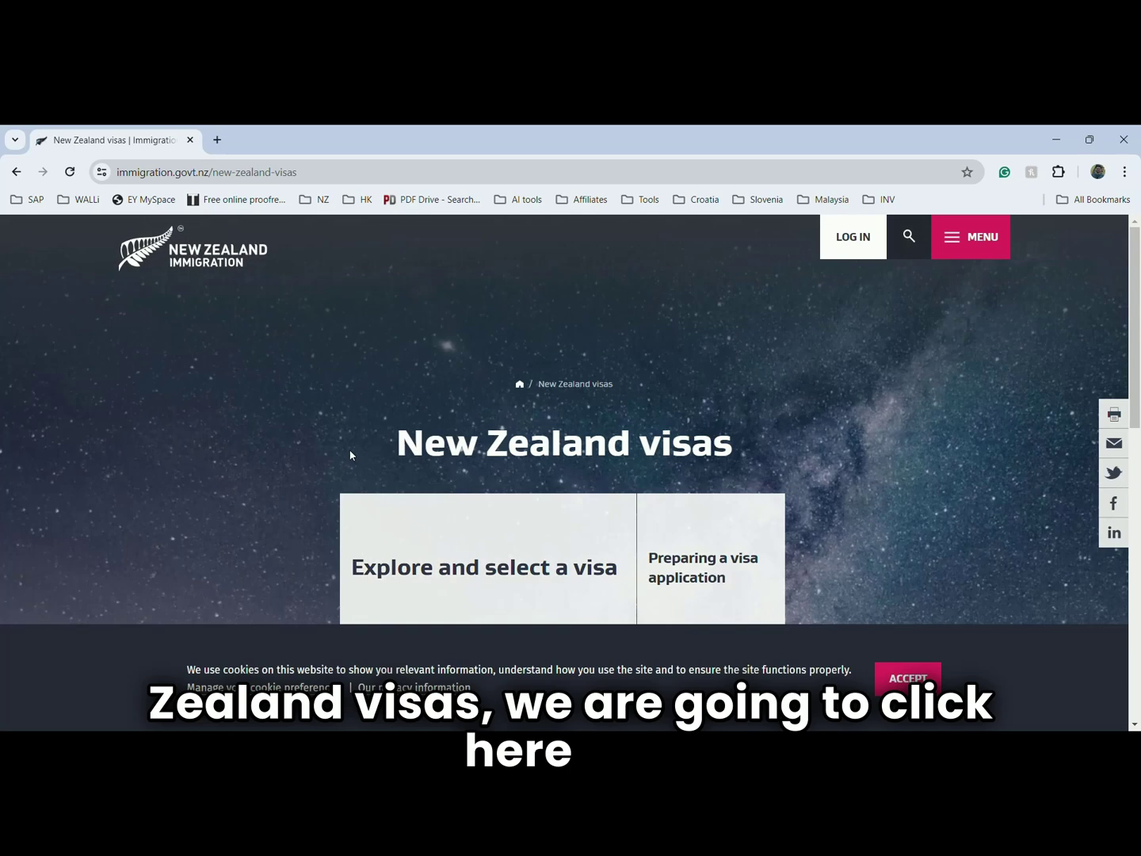
- Scroll down the New Zealand visas page to reach the 'Explore and select a visa' tile
{"action": "scroll", "coordinate": [599, 423], "scroll_direction": "down", "scroll_amount": 2}
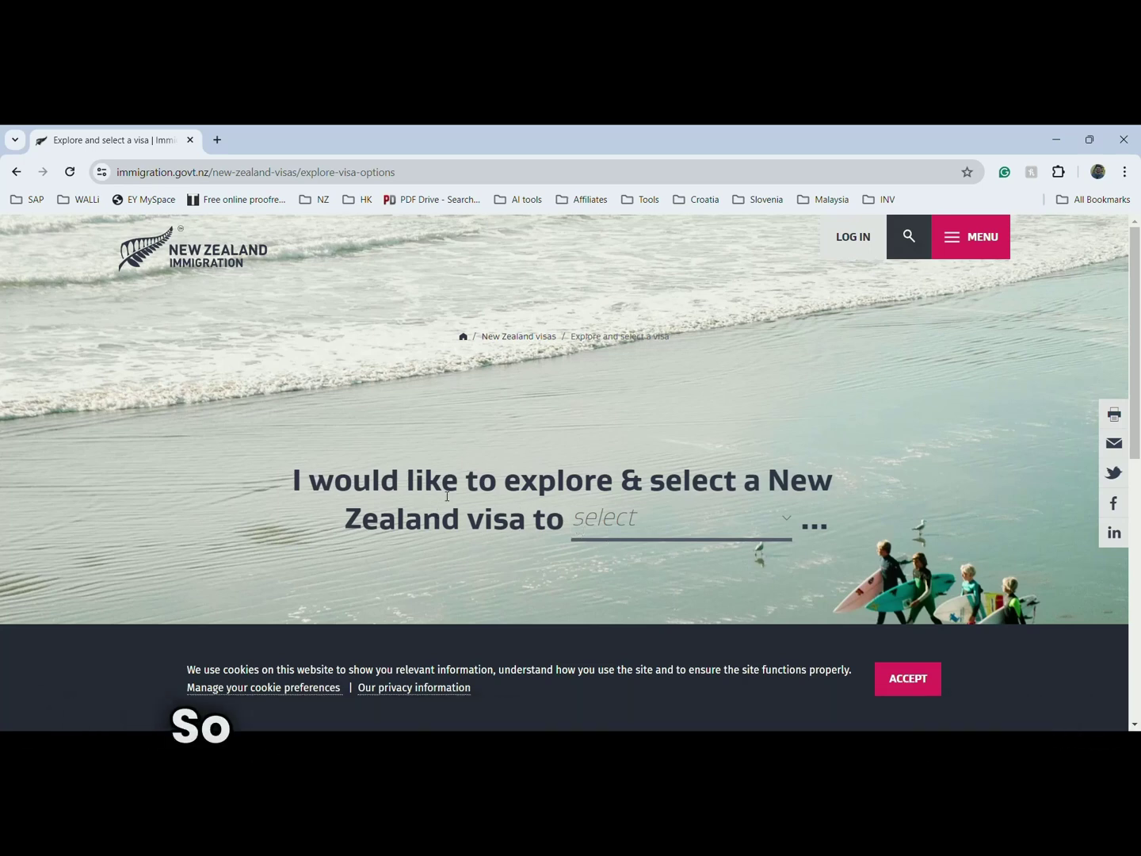
- Choose 'visit or extend my visit' as the reason and India as the passport country
{"action": "left_click", "coordinate": [652, 526]}
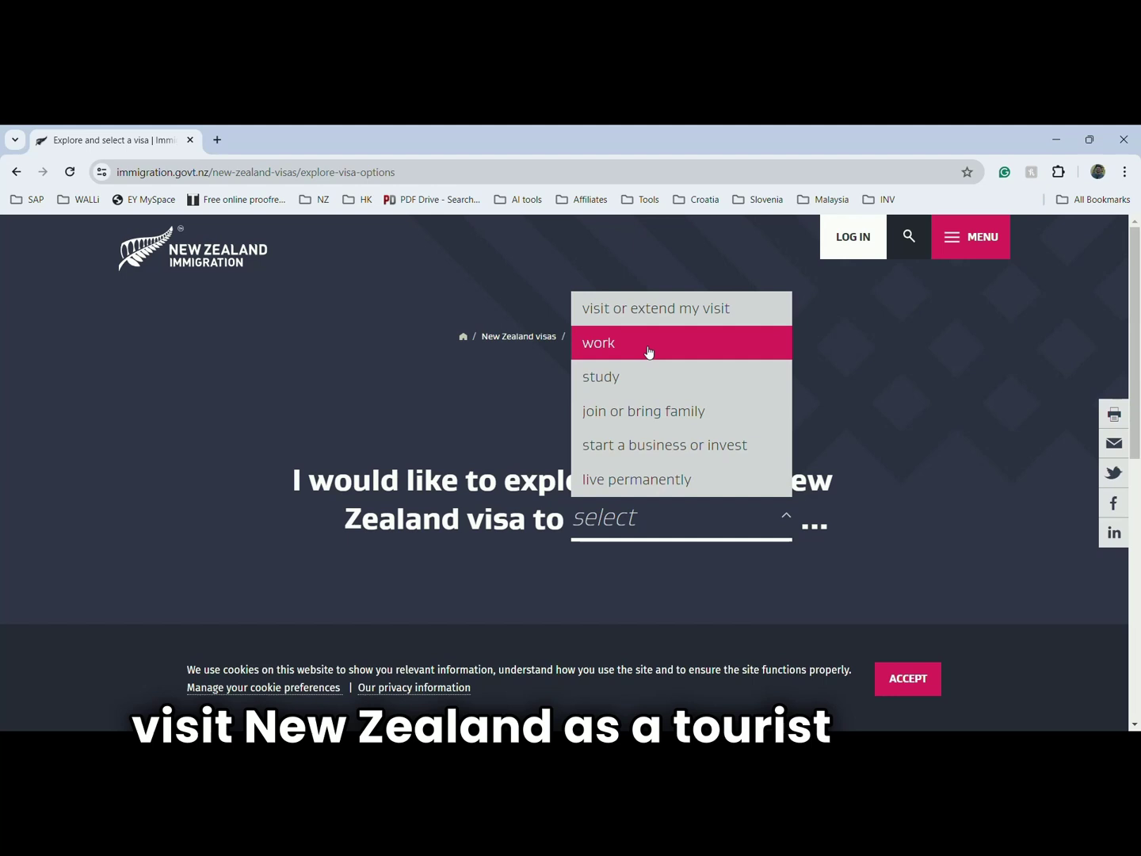
{"action": "left_click", "coordinate": [649, 317]}
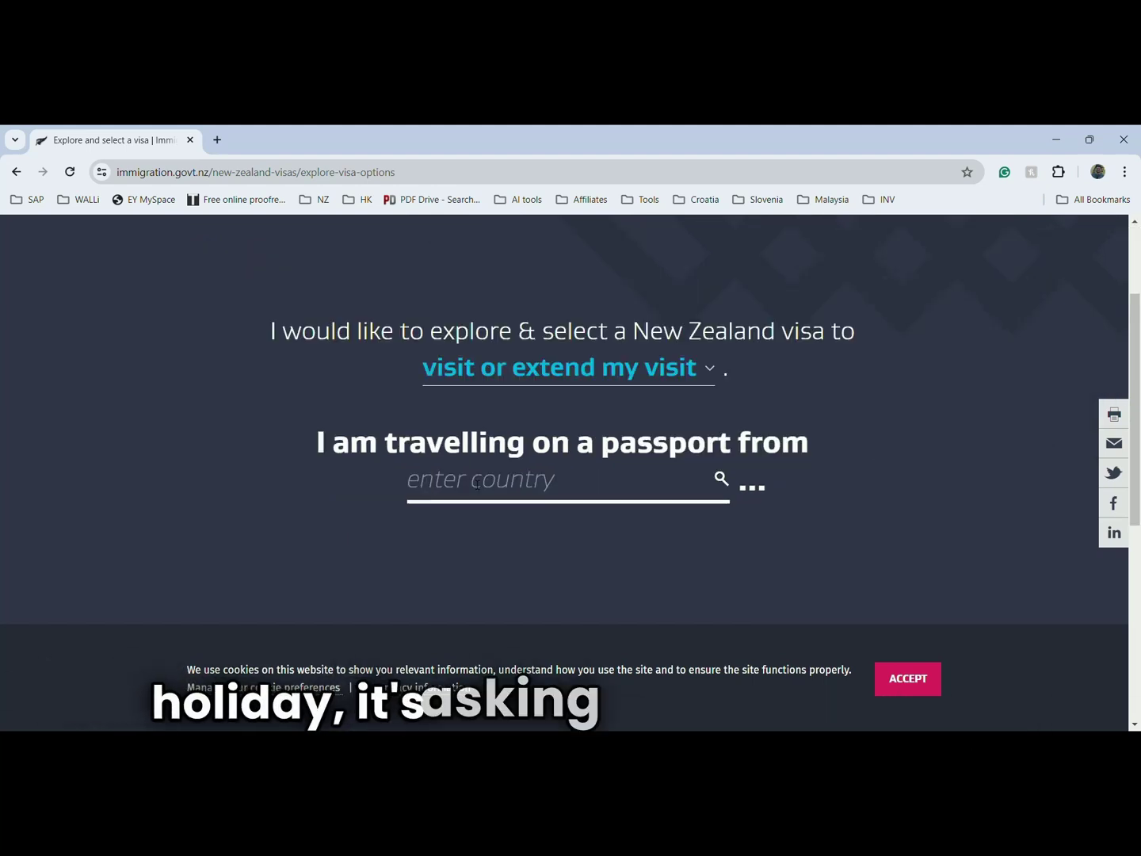
{"action": "left_click", "coordinate": [536, 491]}
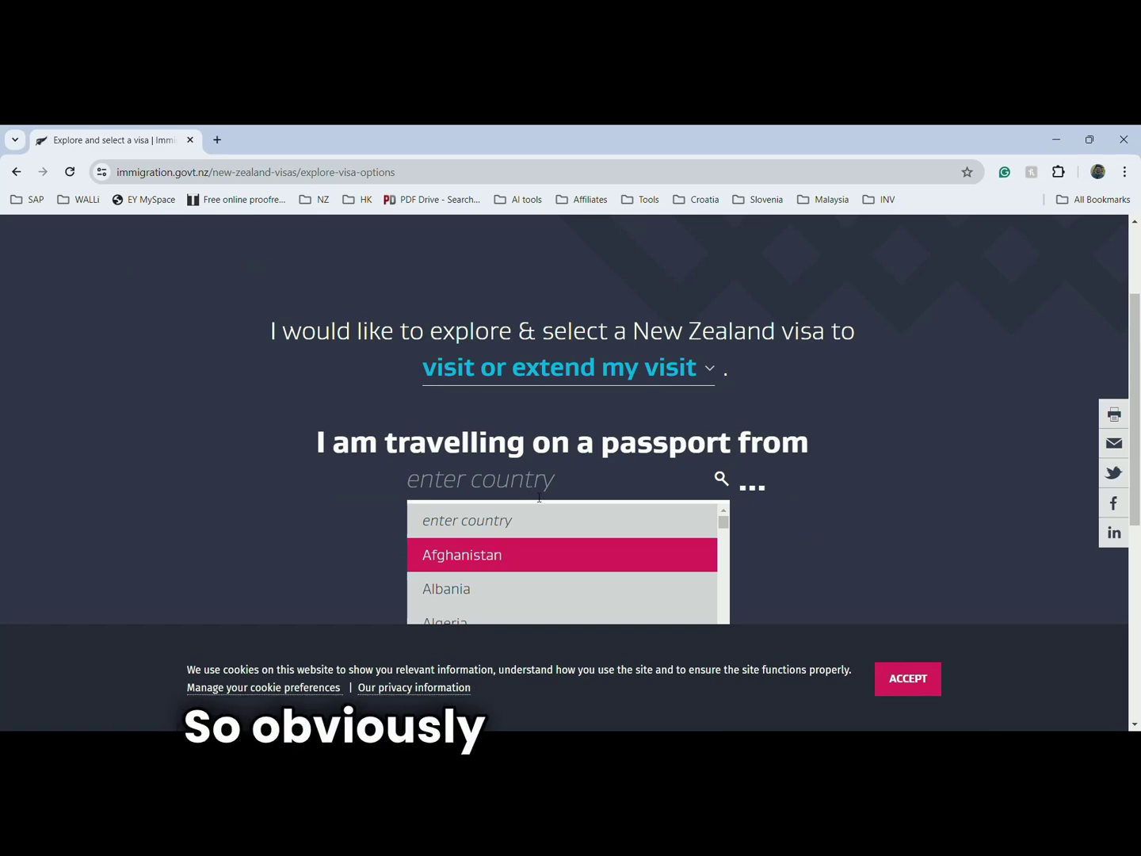
{"action": "type", "text": "Inf"}
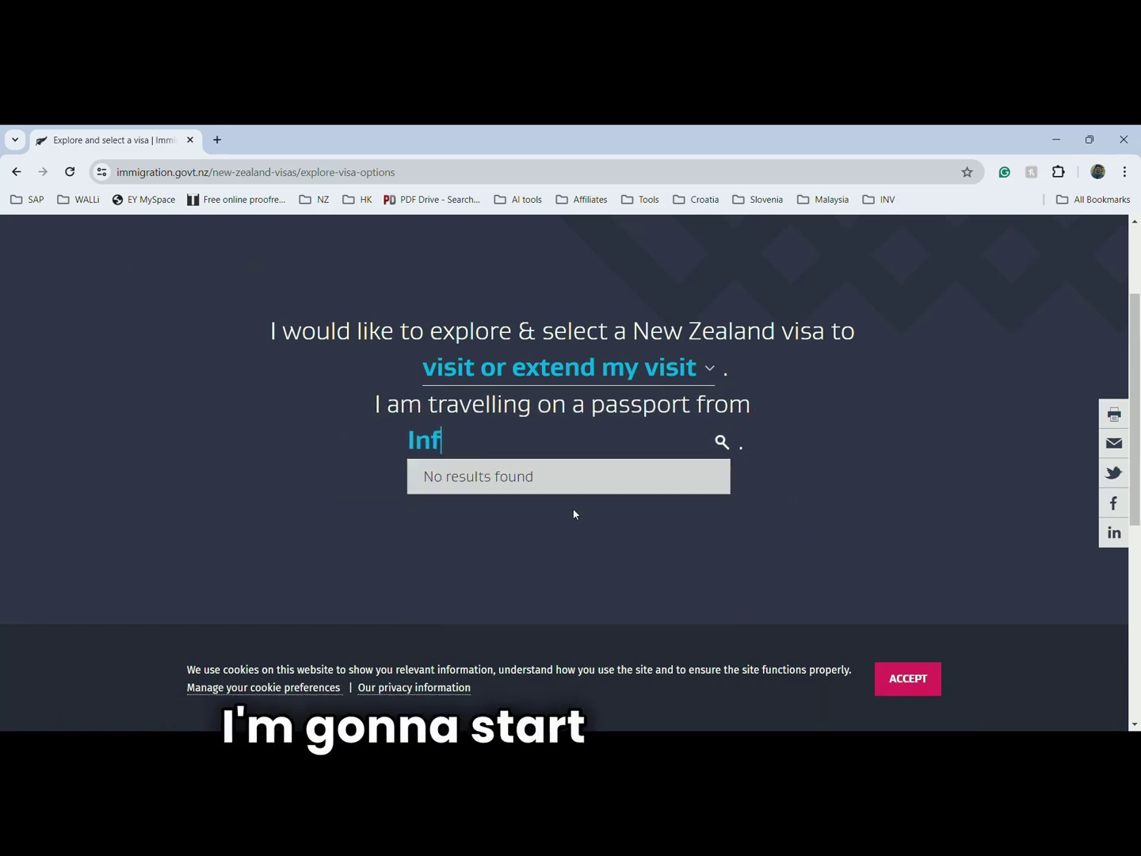
{"action": "key", "text": "BackSpace"}
{"action": "type", "text": "d"}
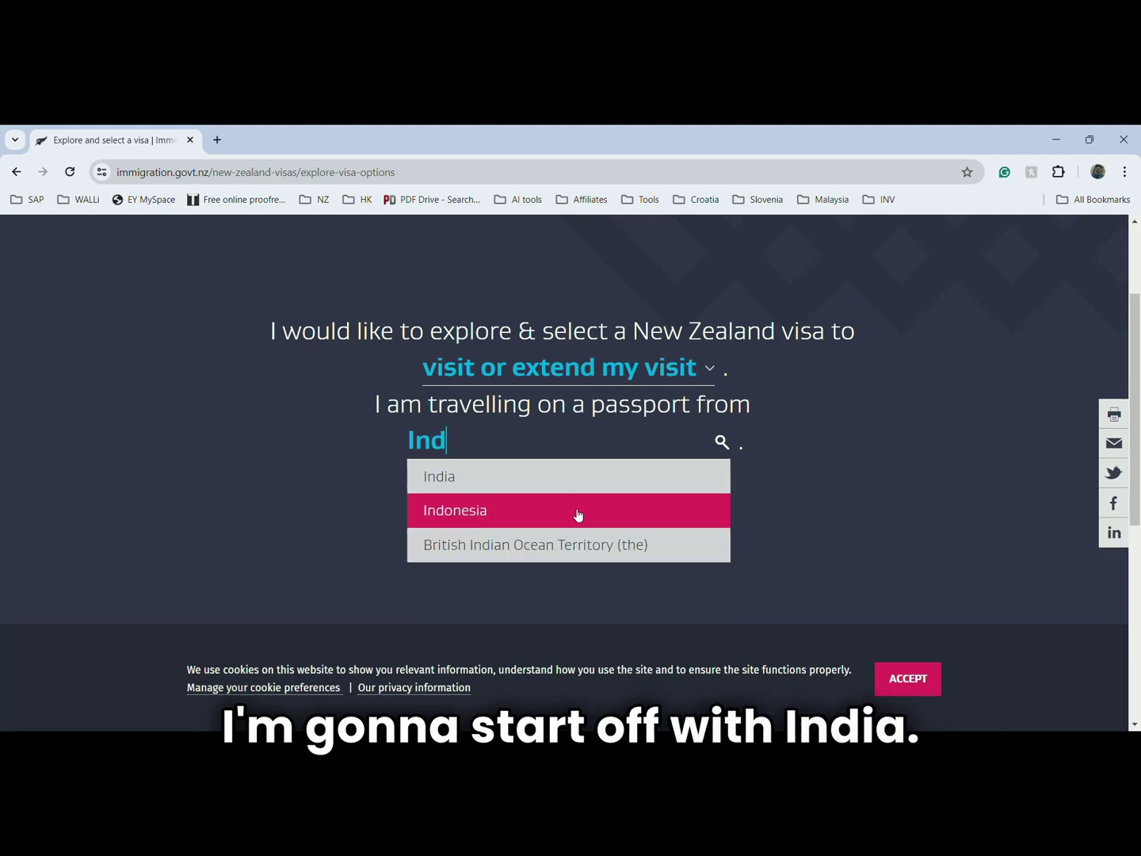
{"action": "left_click", "coordinate": [568, 474]}
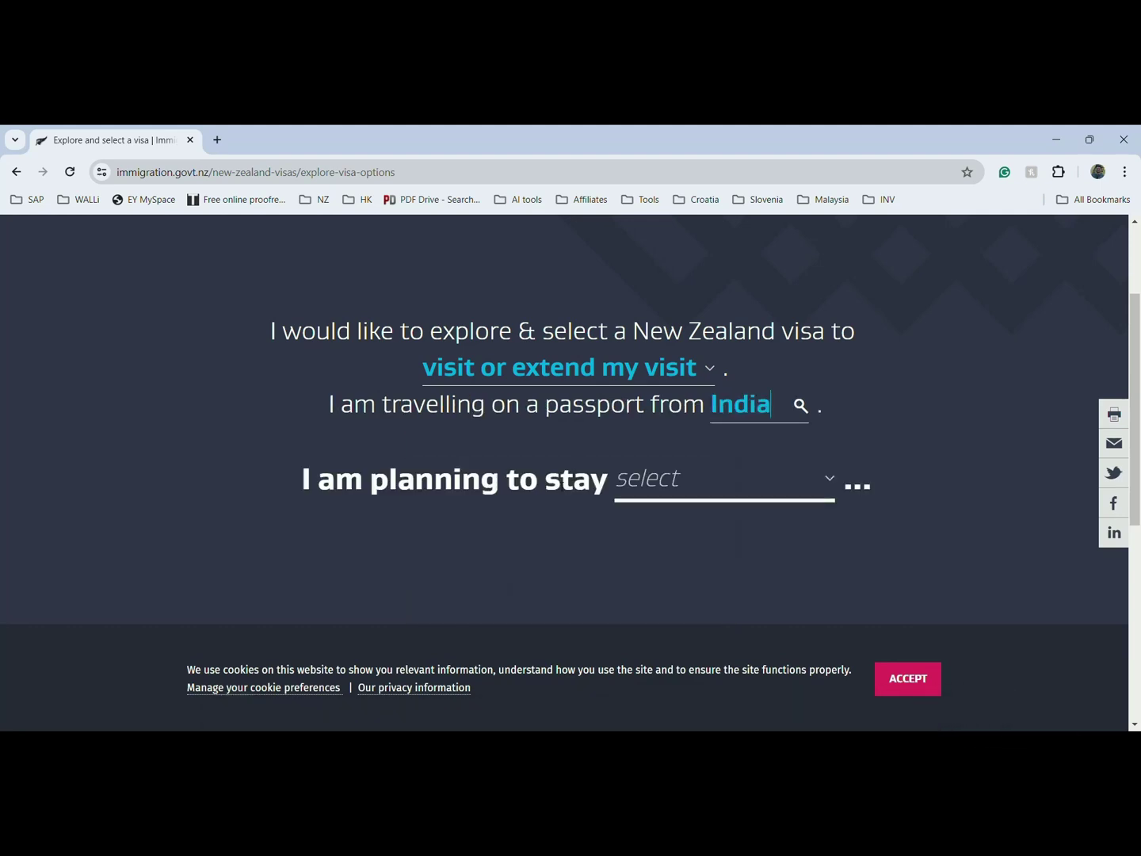
- Set the stay to less than 3 months and purpose to a holiday, then display options
{"action": "left_click", "coordinate": [675, 482]}
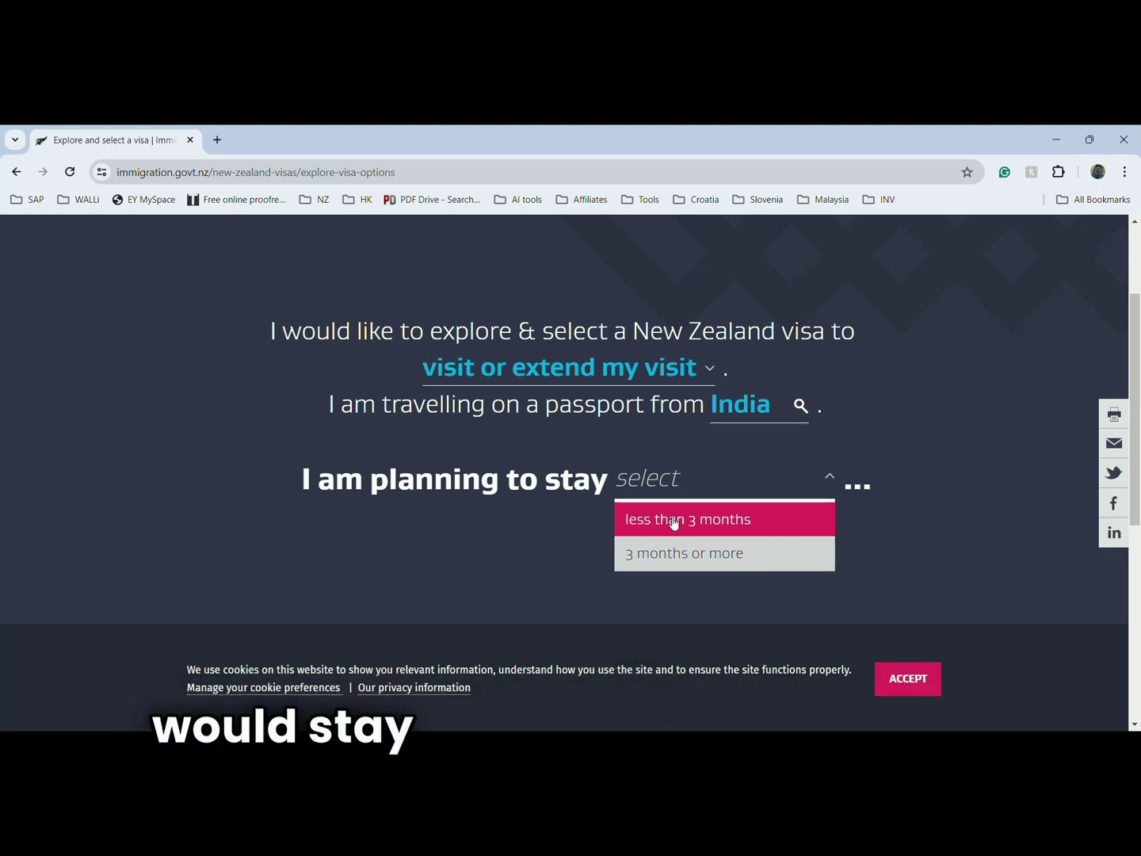
{"action": "left_click", "coordinate": [674, 521]}
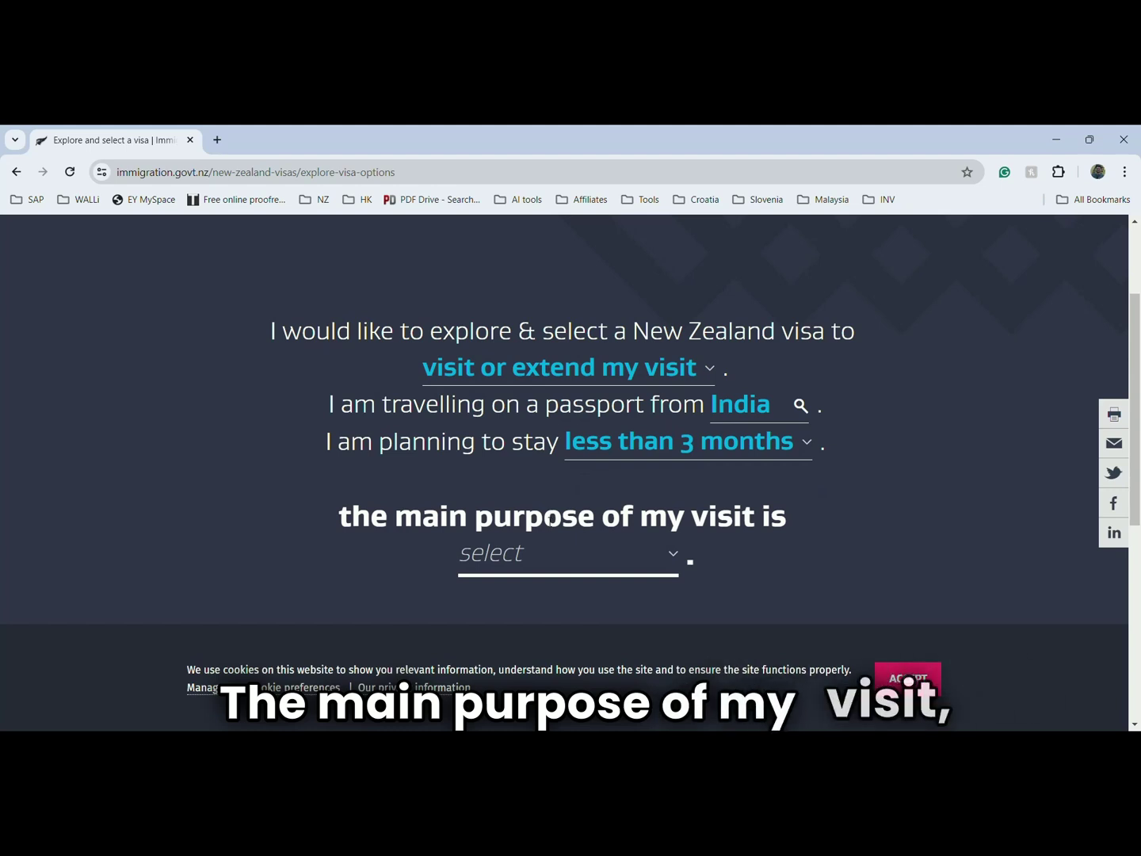
{"action": "scroll", "coordinate": [551, 521], "scroll_direction": "down", "scroll_amount": 1}
{"action": "left_click", "coordinate": [546, 485]}
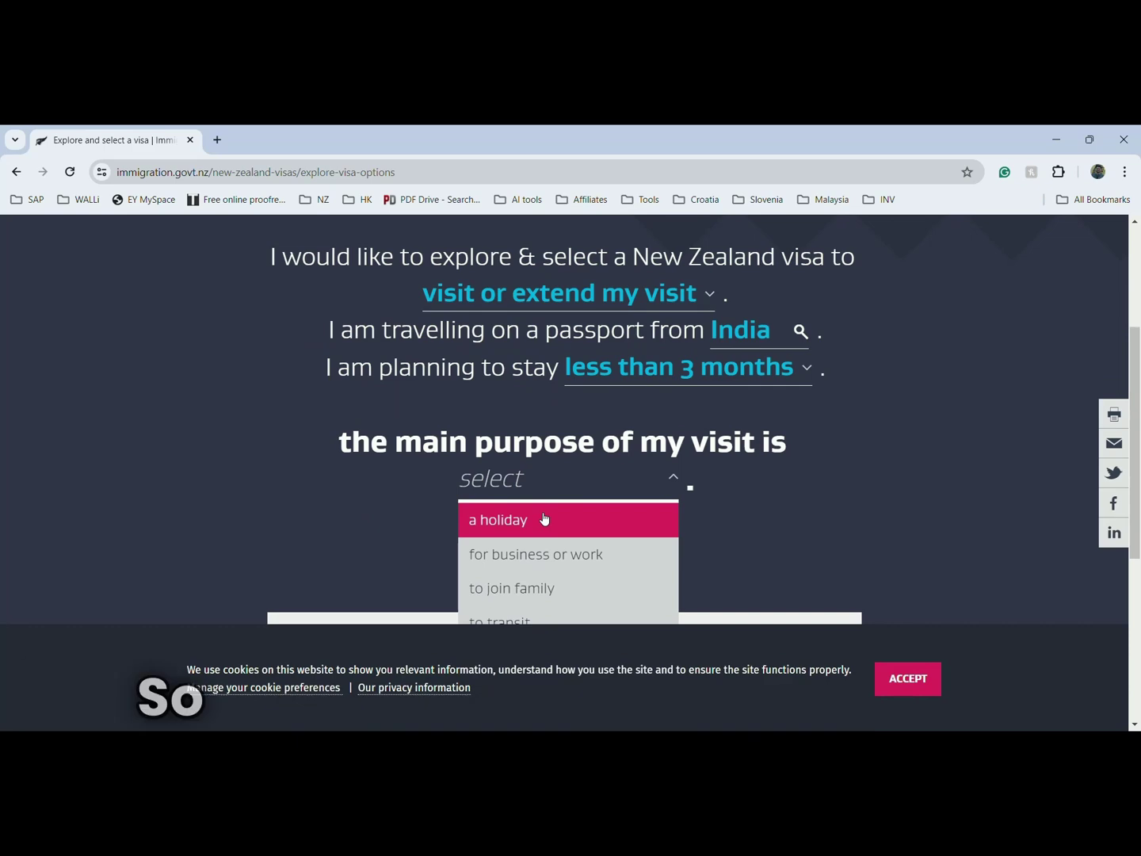
{"action": "left_click", "coordinate": [543, 519]}
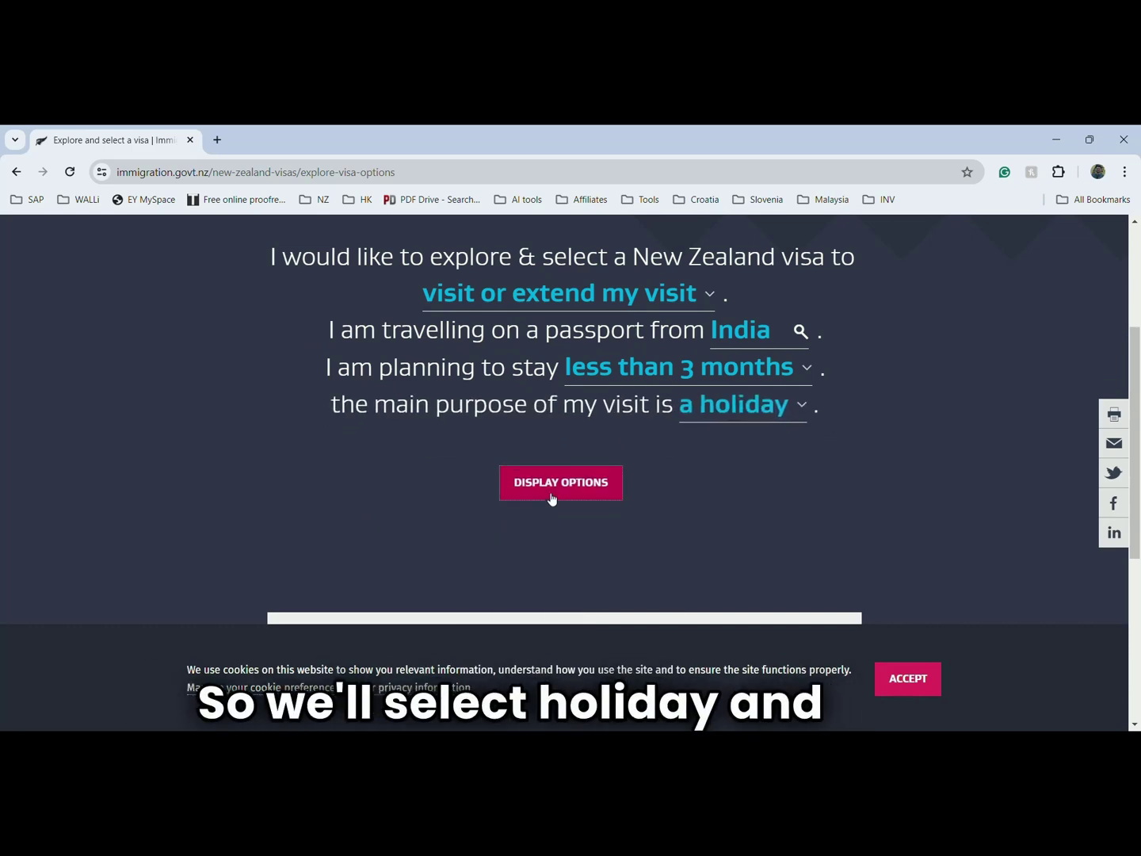
{"action": "left_click", "coordinate": [553, 499]}
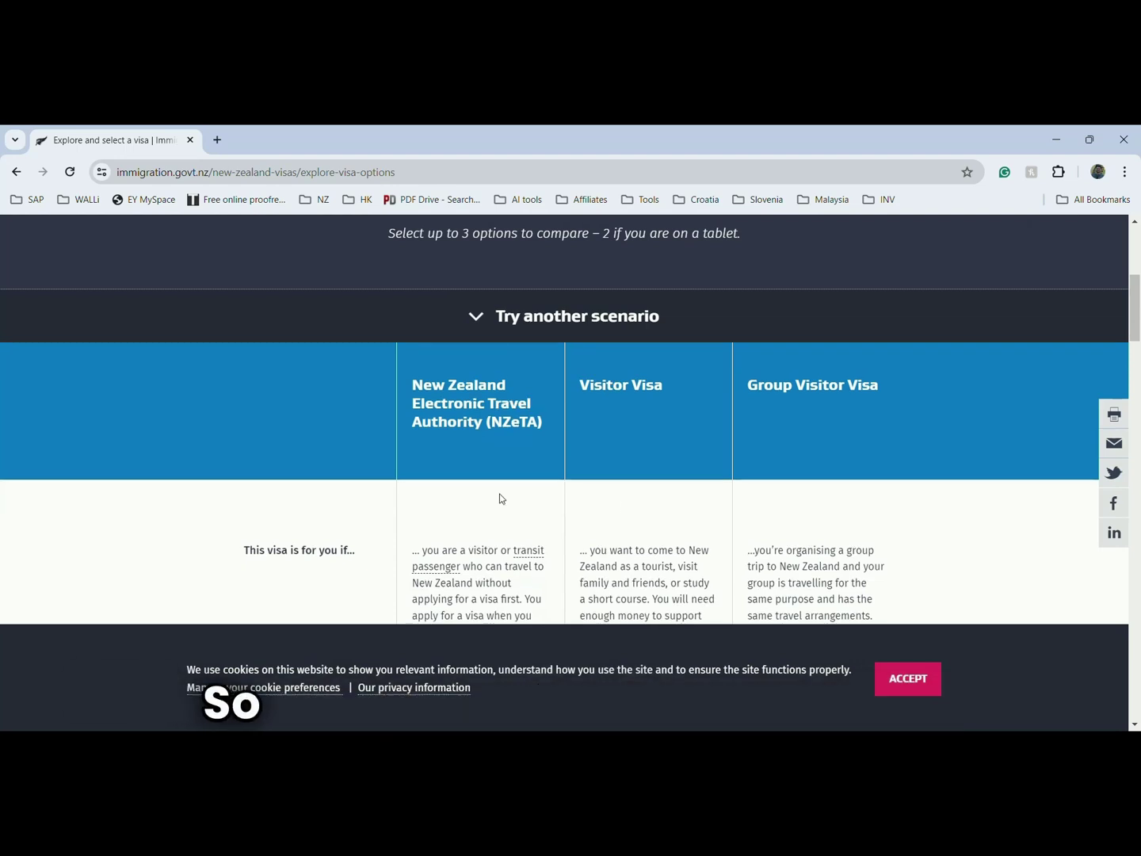
{"action": "scroll", "coordinate": [499, 497], "scroll_direction": "down", "scroll_amount": 1}
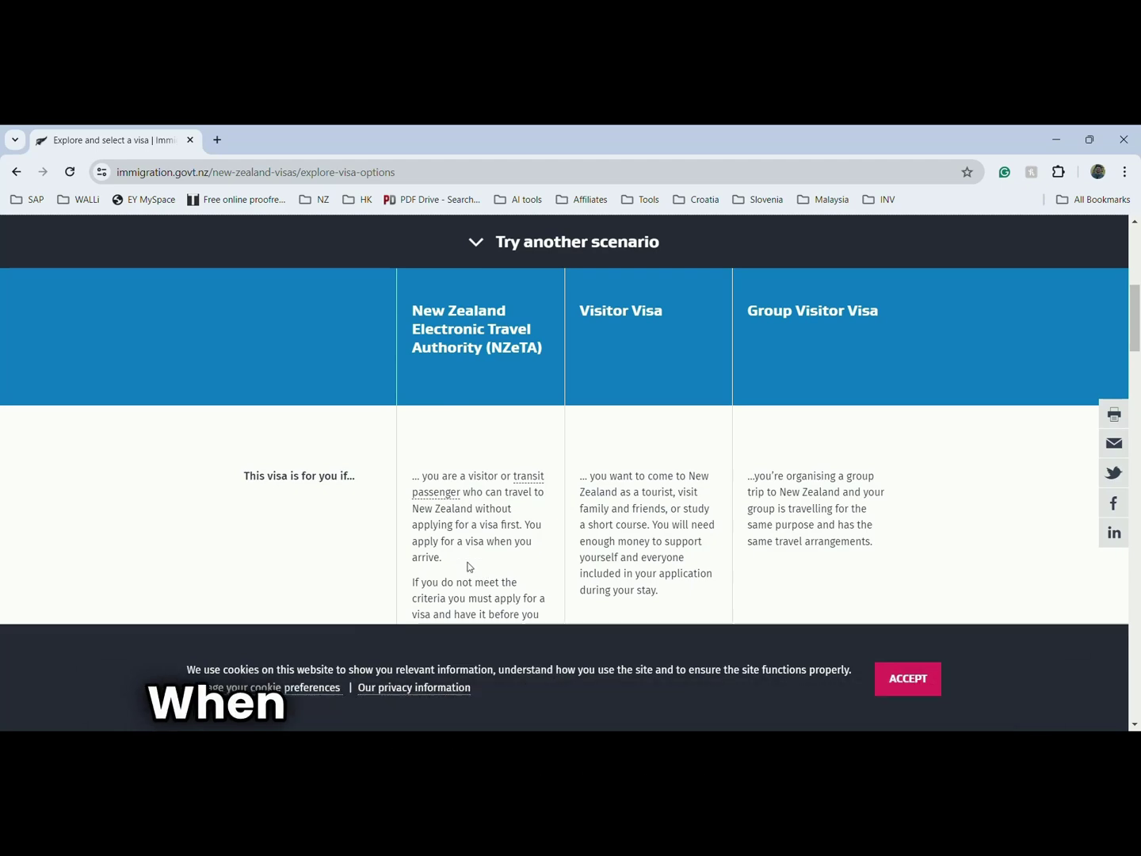
{"action": "scroll", "coordinate": [463, 538], "scroll_direction": "down", "scroll_amount": 1}
{"action": "scroll", "coordinate": [463, 538], "scroll_direction": "down", "scroll_amount": 2}
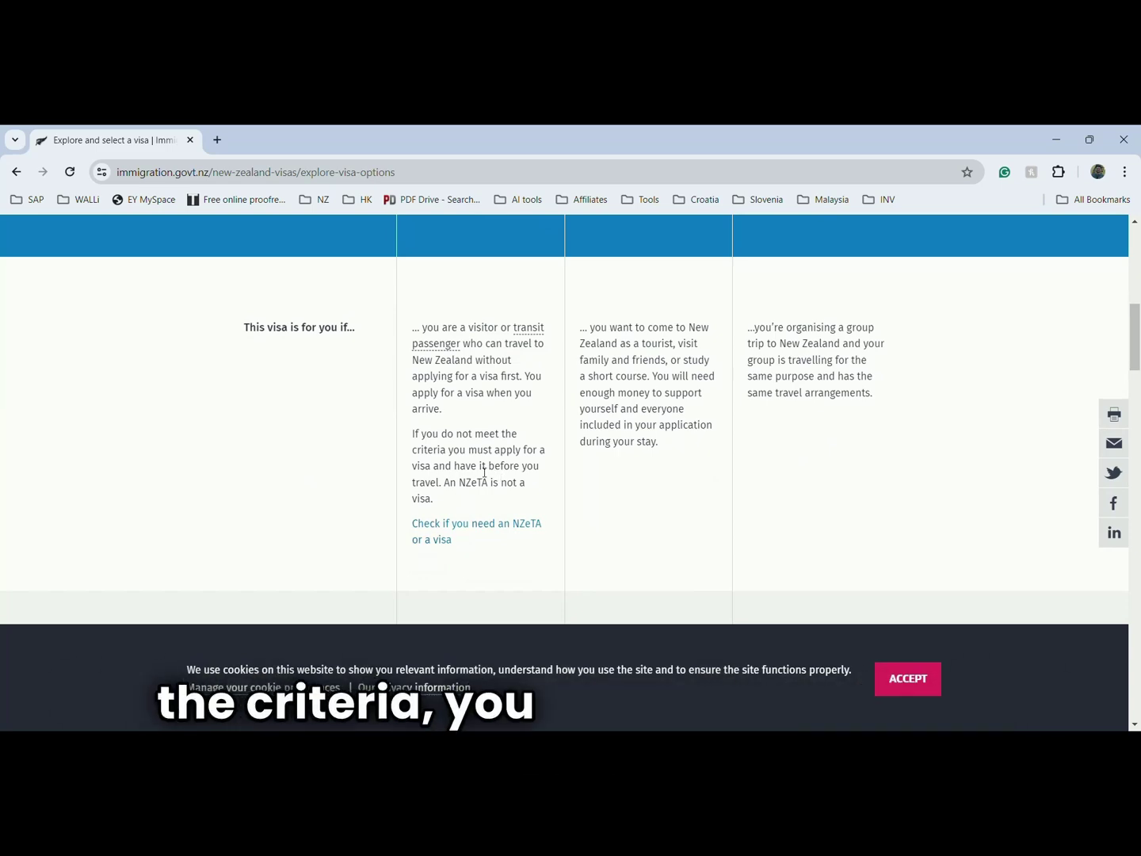
{"action": "scroll", "coordinate": [665, 474], "scroll_direction": "up", "scroll_amount": 3}
{"action": "scroll", "coordinate": [654, 448], "scroll_direction": "down", "scroll_amount": 4}
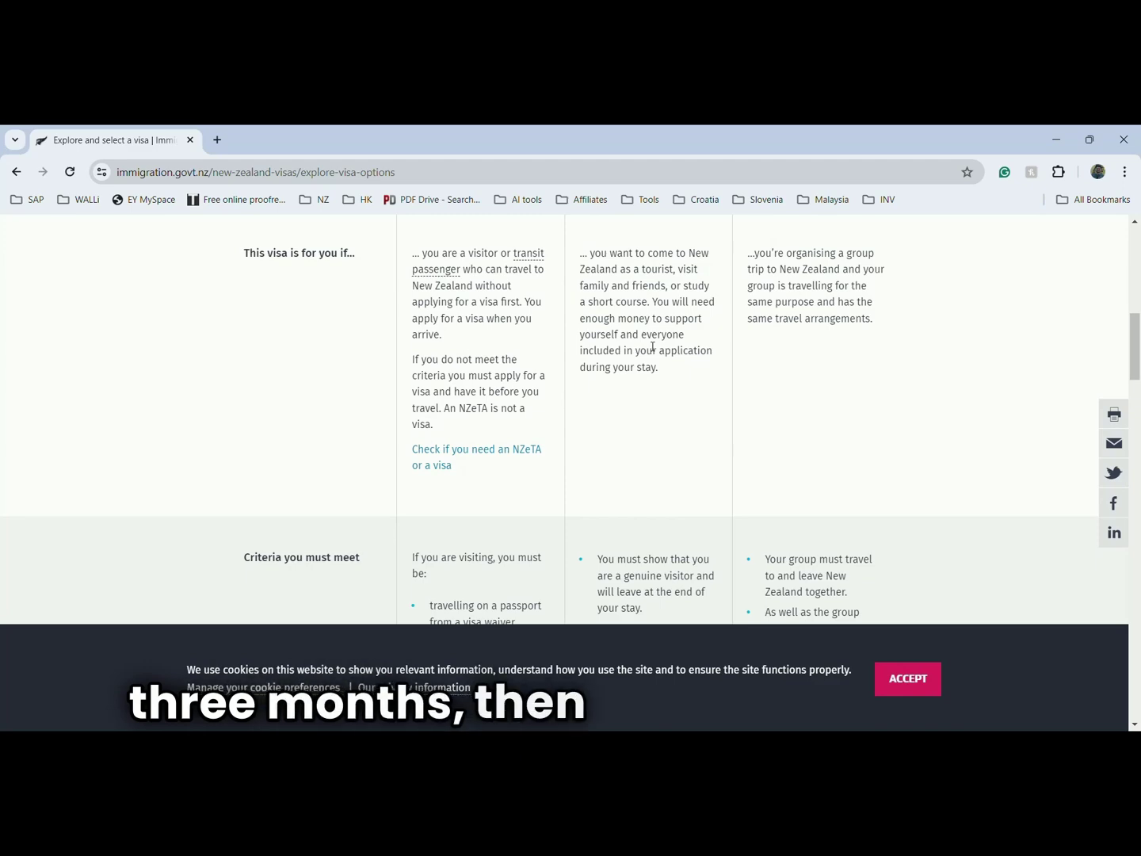
{"action": "scroll", "coordinate": [647, 348], "scroll_direction": "down", "scroll_amount": 1}
{"action": "scroll", "coordinate": [647, 347], "scroll_direction": "down", "scroll_amount": 3}
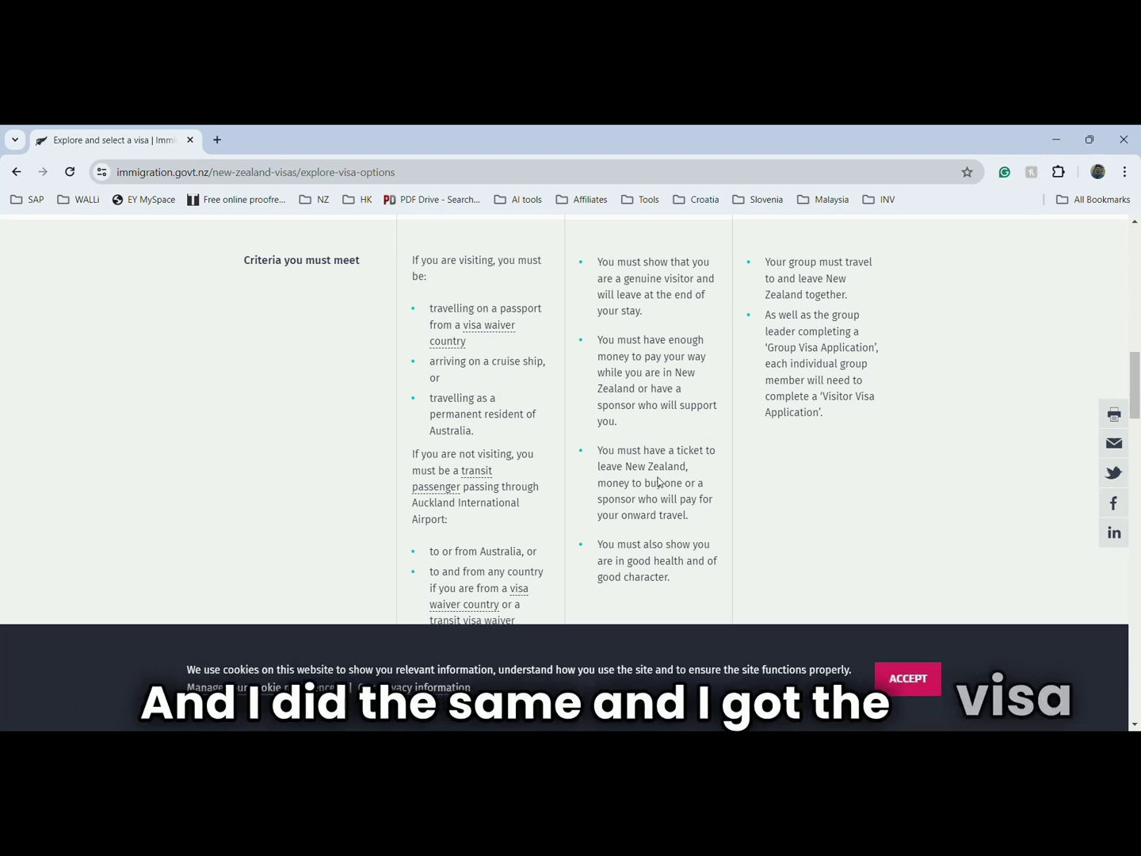
- Review the visa comparison table and choose VIEW DETAILS & APPLY under Visitor Visa
{"action": "scroll", "coordinate": [659, 481], "scroll_direction": "down", "scroll_amount": 2}
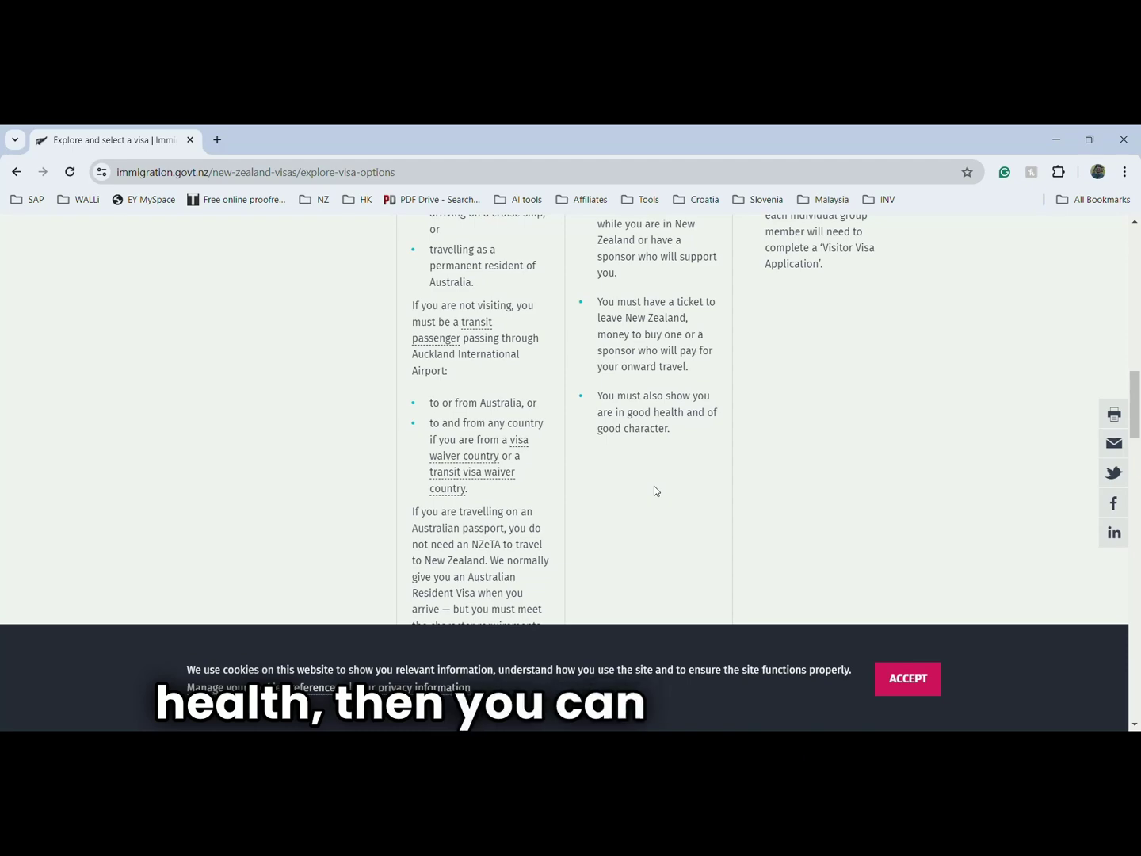
{"action": "scroll", "coordinate": [655, 490], "scroll_direction": "down", "scroll_amount": 5}
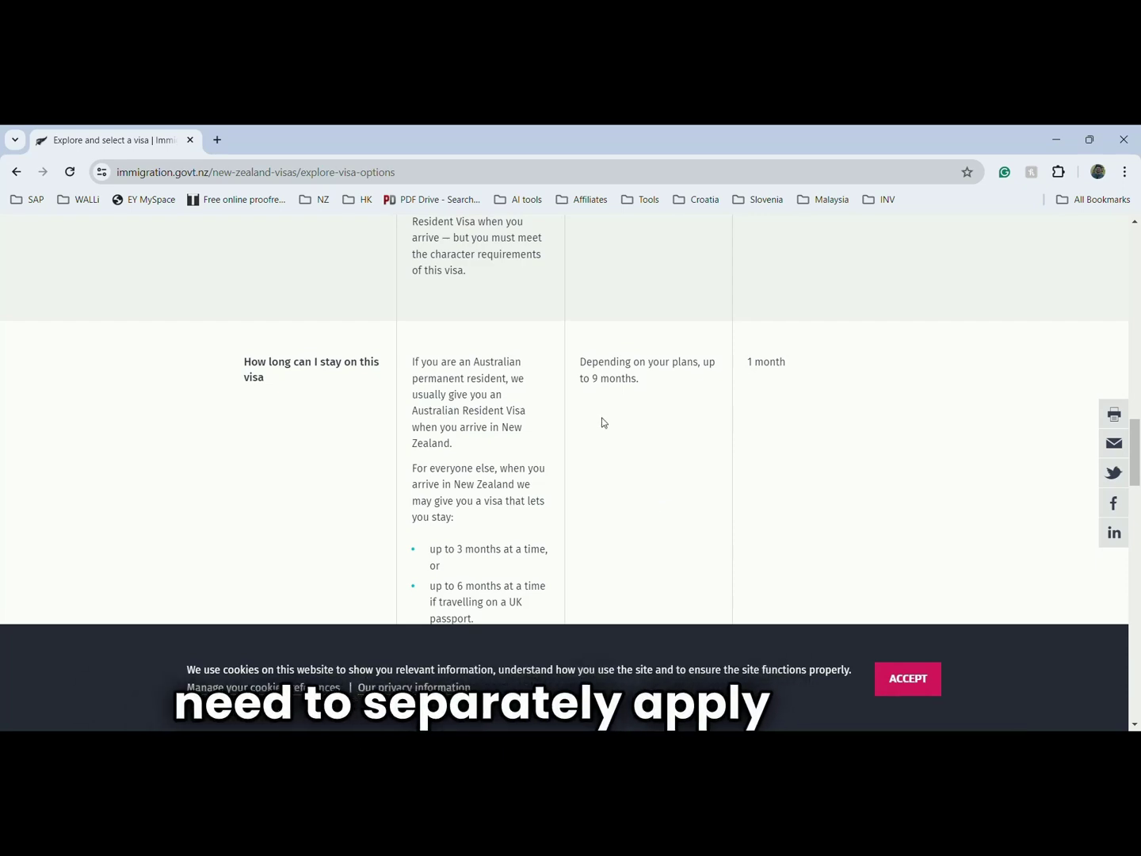
{"action": "scroll", "coordinate": [617, 415], "scroll_direction": "down", "scroll_amount": 1}
{"action": "scroll", "coordinate": [621, 422], "scroll_direction": "down", "scroll_amount": 1}
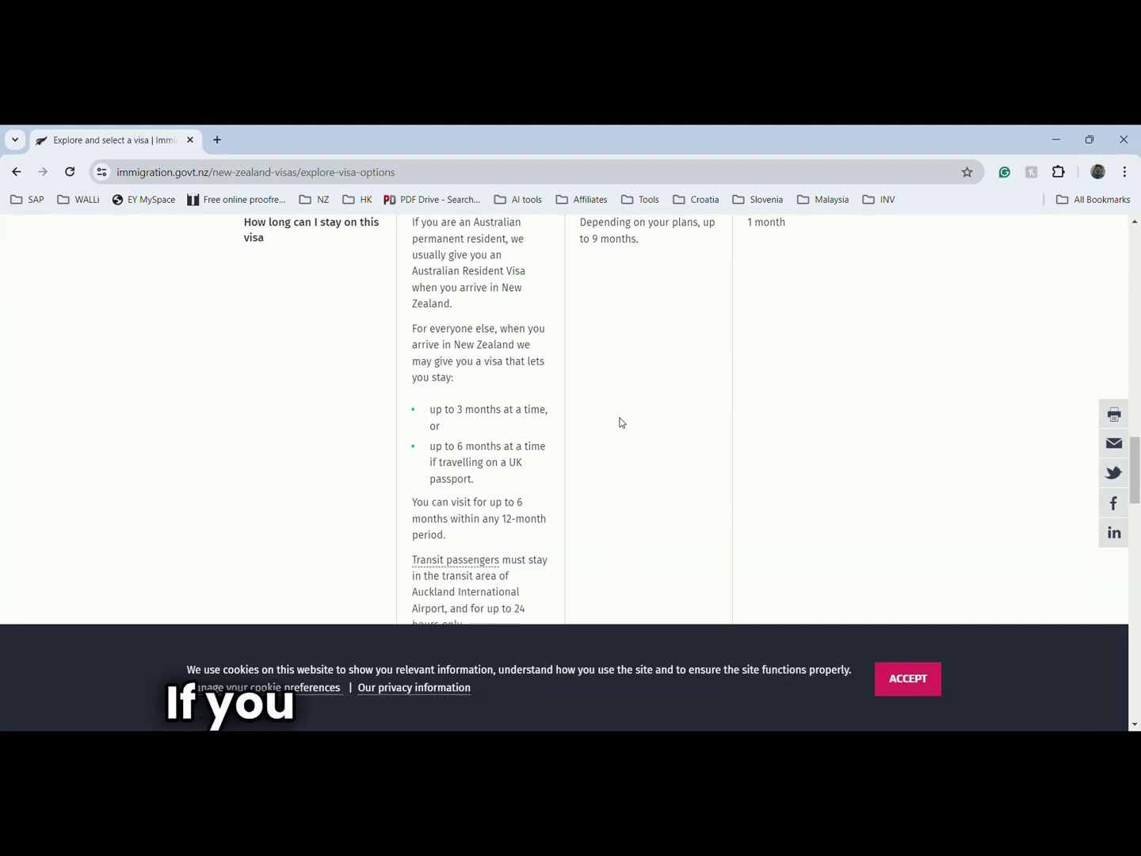
{"action": "scroll", "coordinate": [621, 423], "scroll_direction": "up", "scroll_amount": 1}
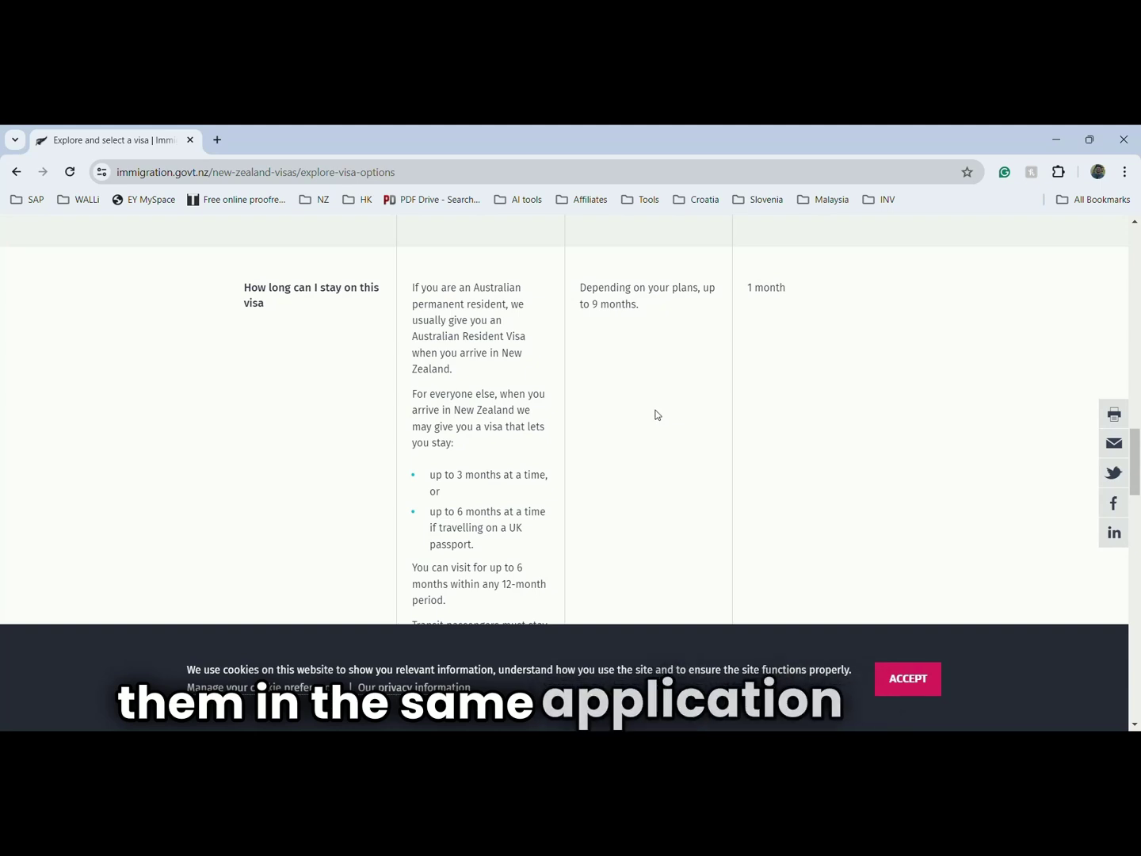
{"action": "scroll", "coordinate": [643, 454], "scroll_direction": "down", "scroll_amount": 5}
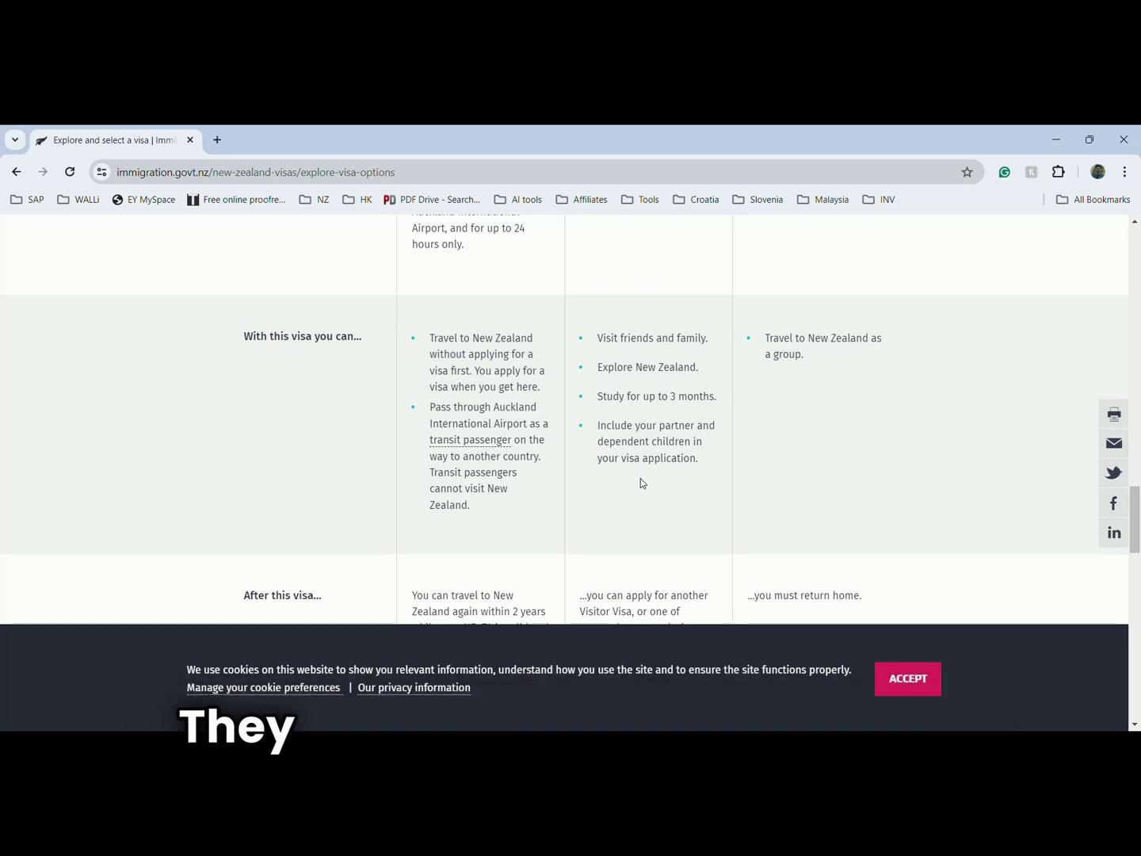
{"action": "scroll", "coordinate": [641, 483], "scroll_direction": "down", "scroll_amount": 4}
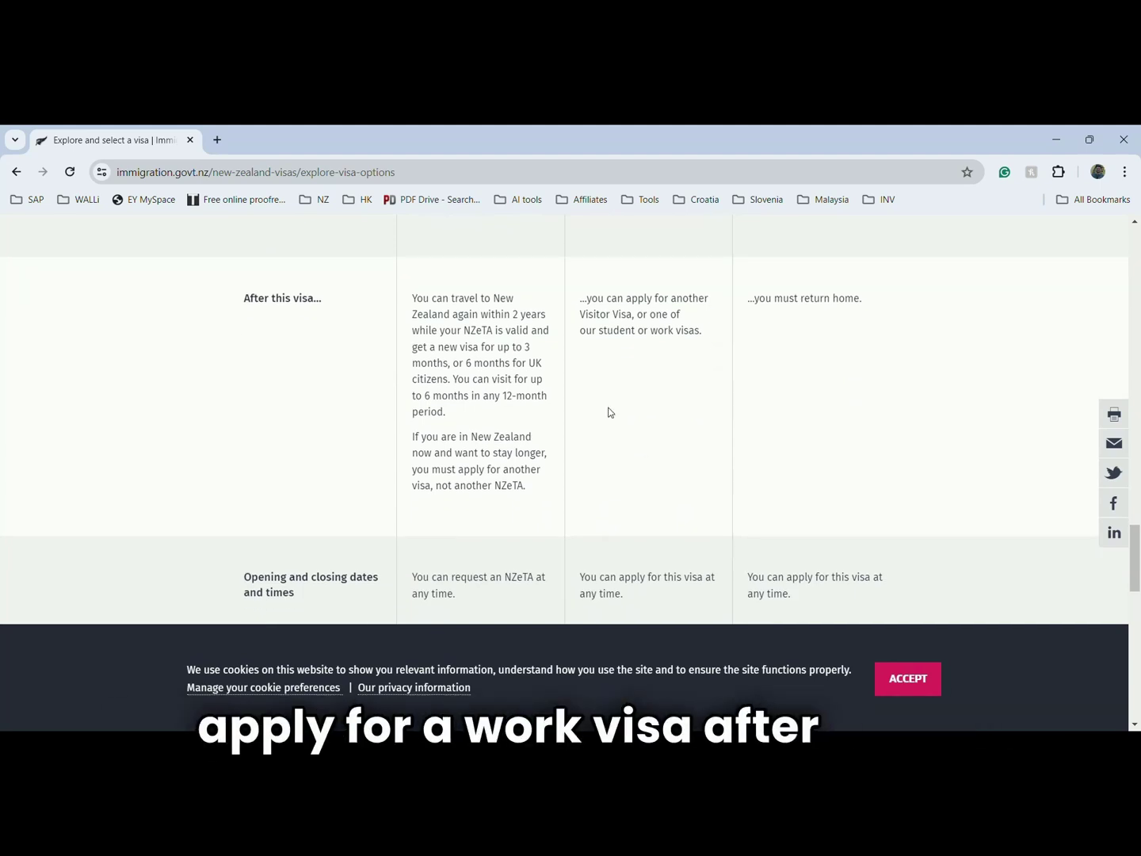
{"action": "scroll", "coordinate": [609, 411], "scroll_direction": "down", "scroll_amount": 2}
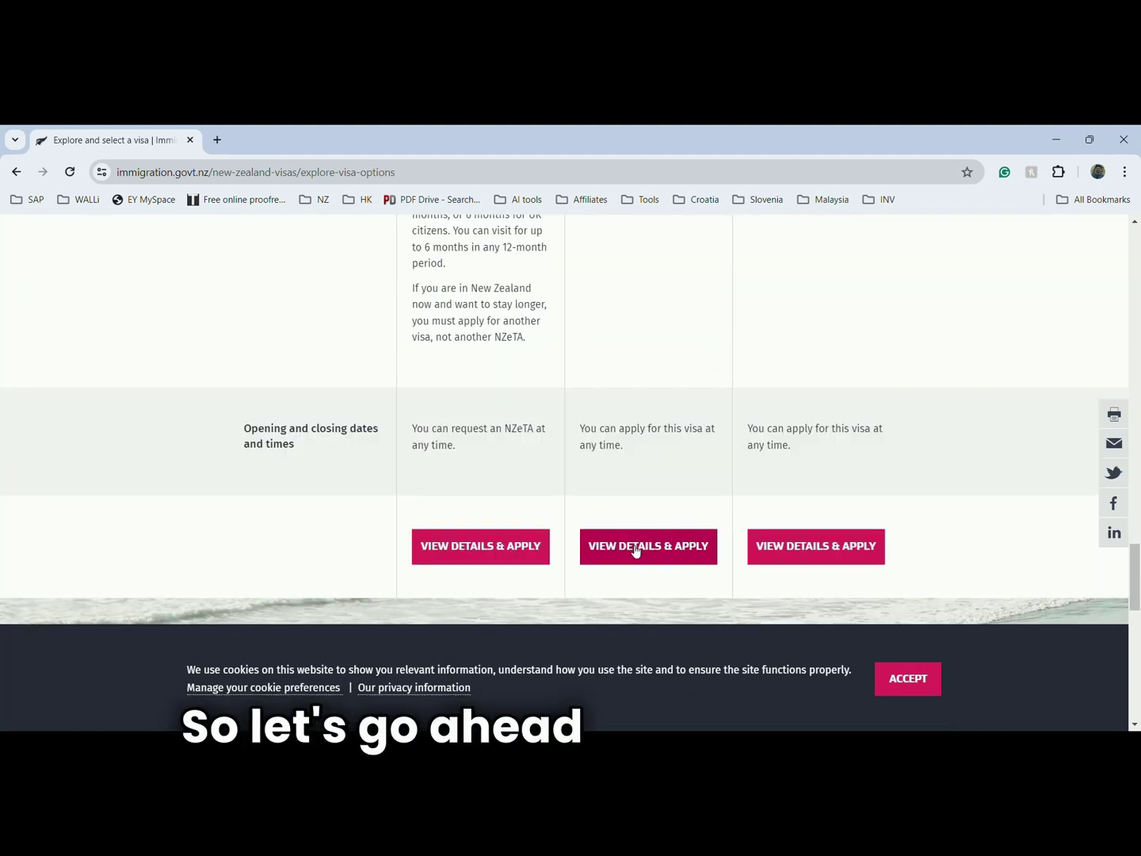
{"action": "left_click", "coordinate": [635, 547]}
- Read through the Visitor Visa page and choose APPLY ONLINE
{"action": "scroll", "coordinate": [681, 432], "scroll_direction": "down", "scroll_amount": 2}
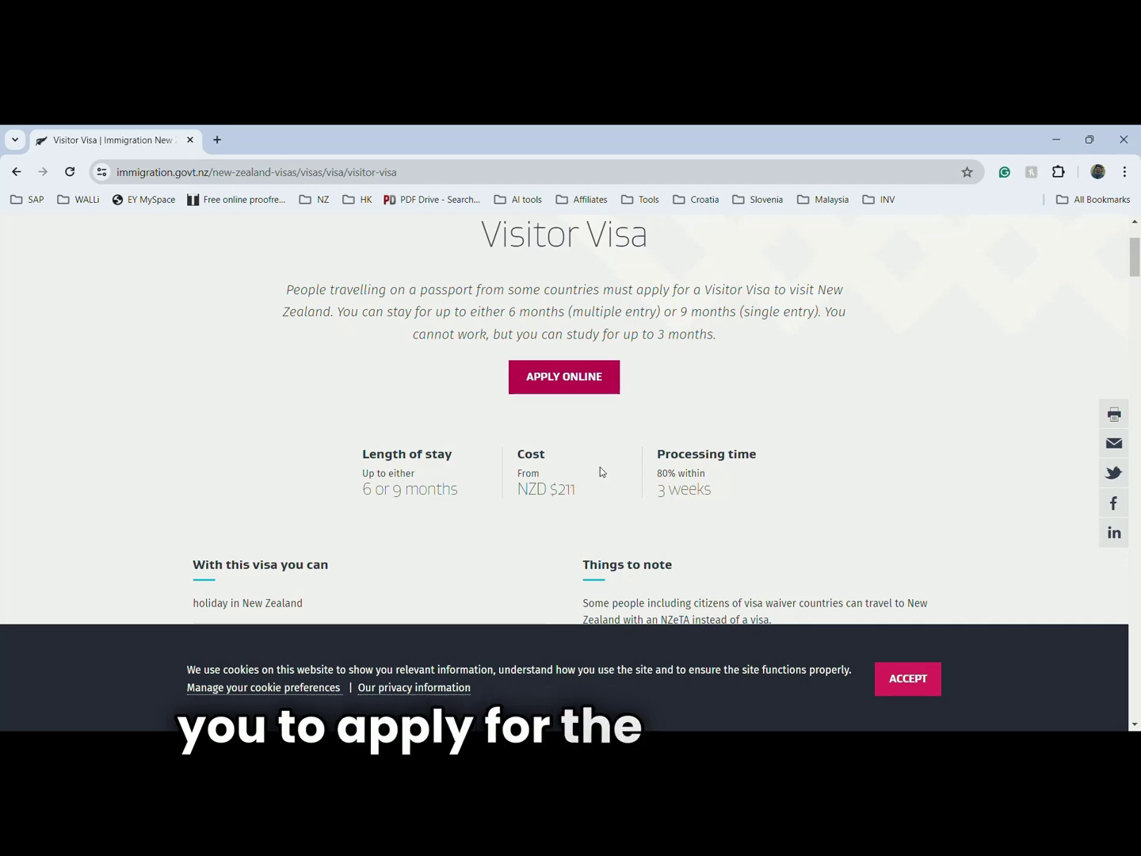
{"action": "scroll", "coordinate": [600, 471], "scroll_direction": "down", "scroll_amount": 2}
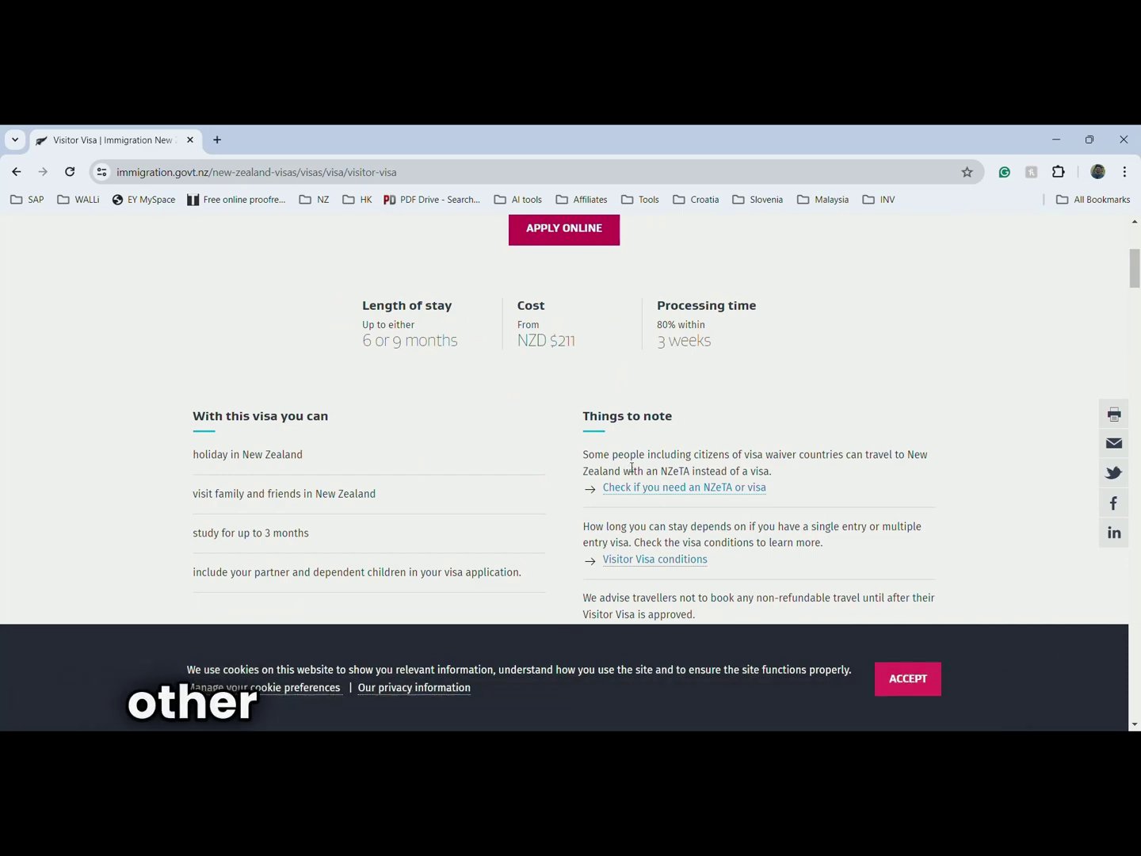
{"action": "scroll", "coordinate": [639, 466], "scroll_direction": "down", "scroll_amount": 2}
{"action": "scroll", "coordinate": [645, 475], "scroll_direction": "up", "scroll_amount": 3}
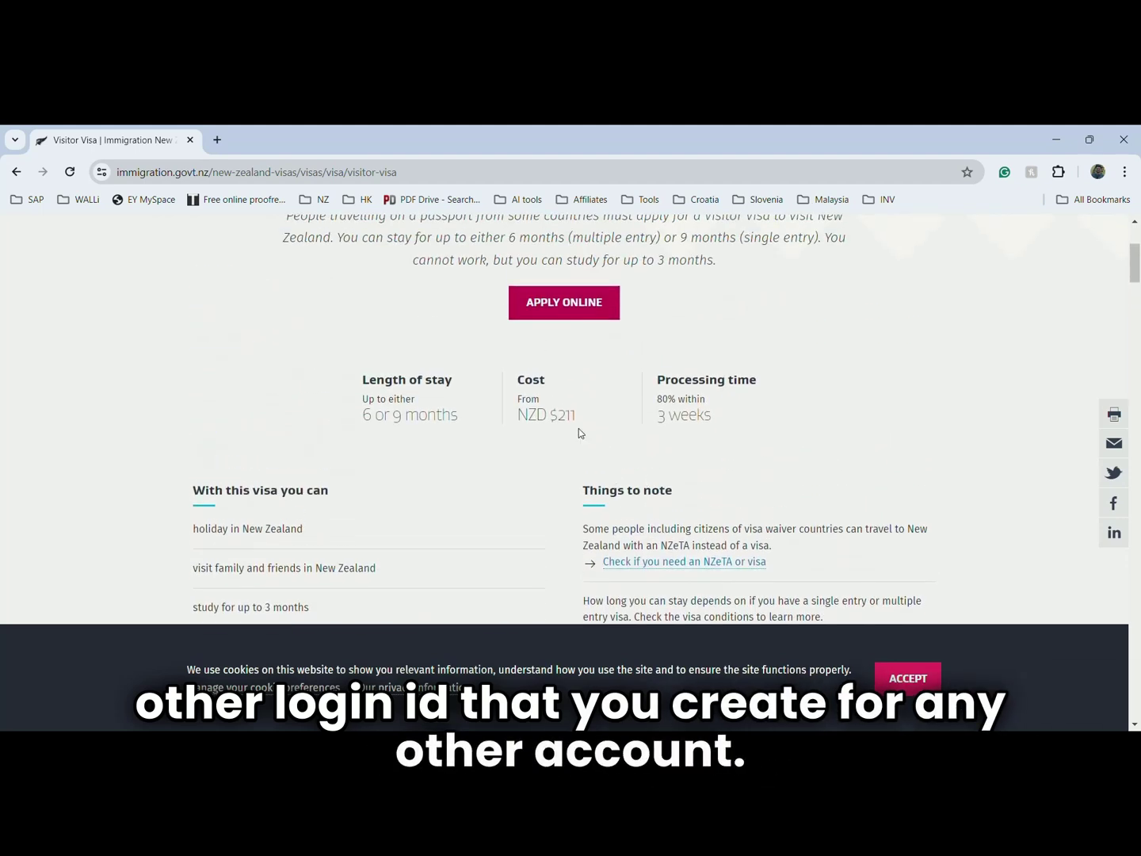
{"action": "left_click", "coordinate": [577, 310]}
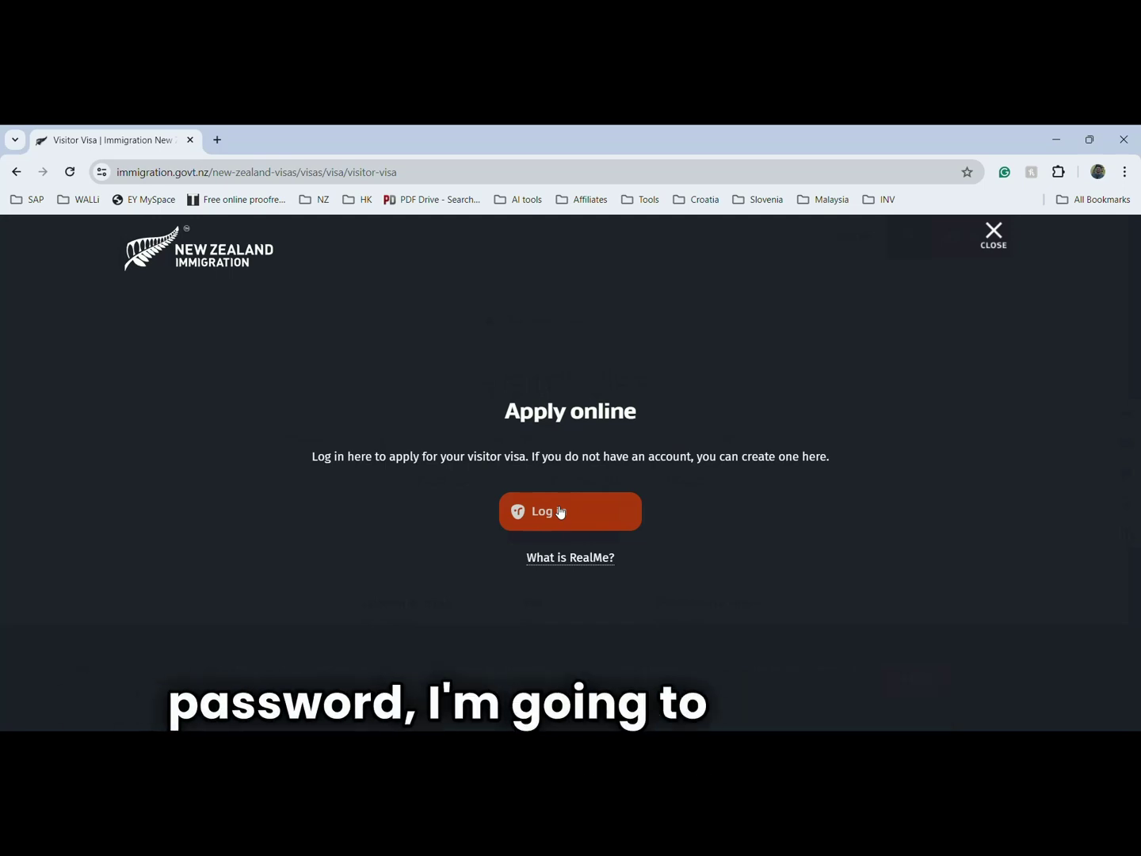
- Log in from the Apply online panel using RealMe
{"action": "left_click", "coordinate": [560, 513]}
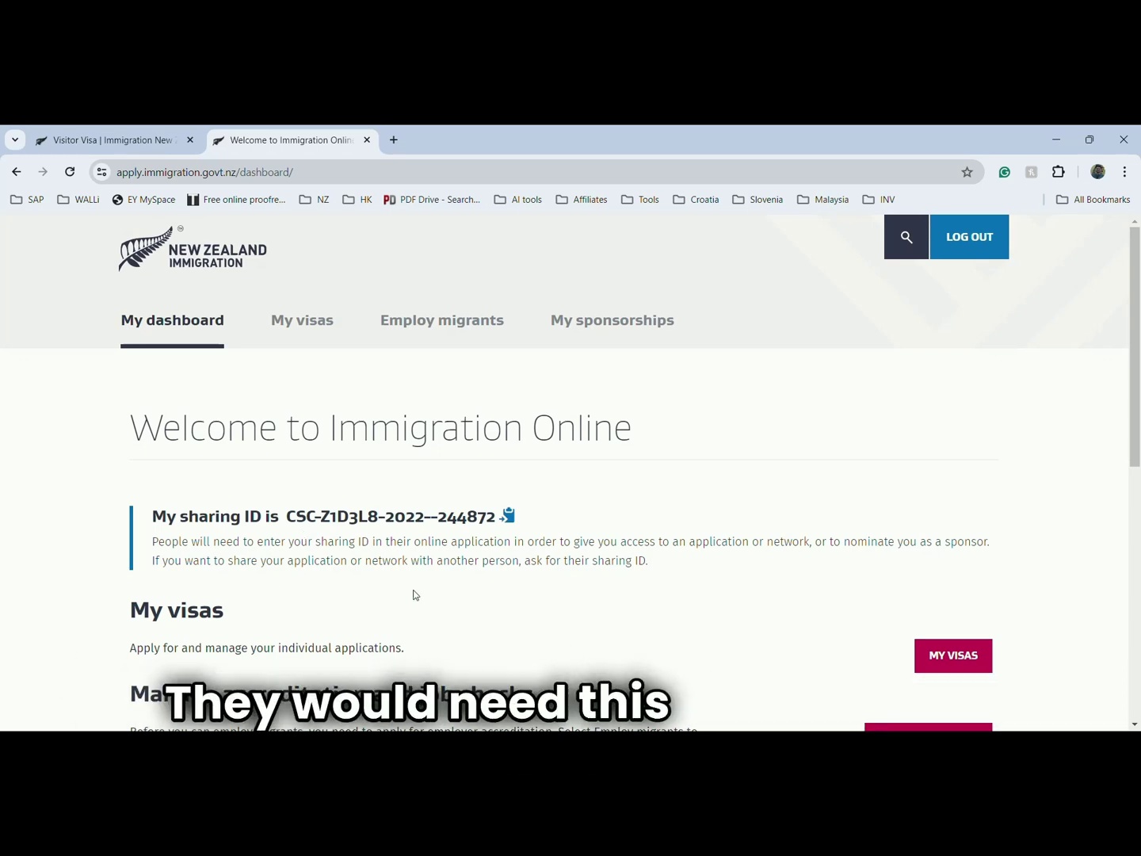
- Start a new visa application from My visas and scroll to the Before you start checklist
{"action": "scroll", "coordinate": [296, 588], "scroll_direction": "down", "scroll_amount": 1}
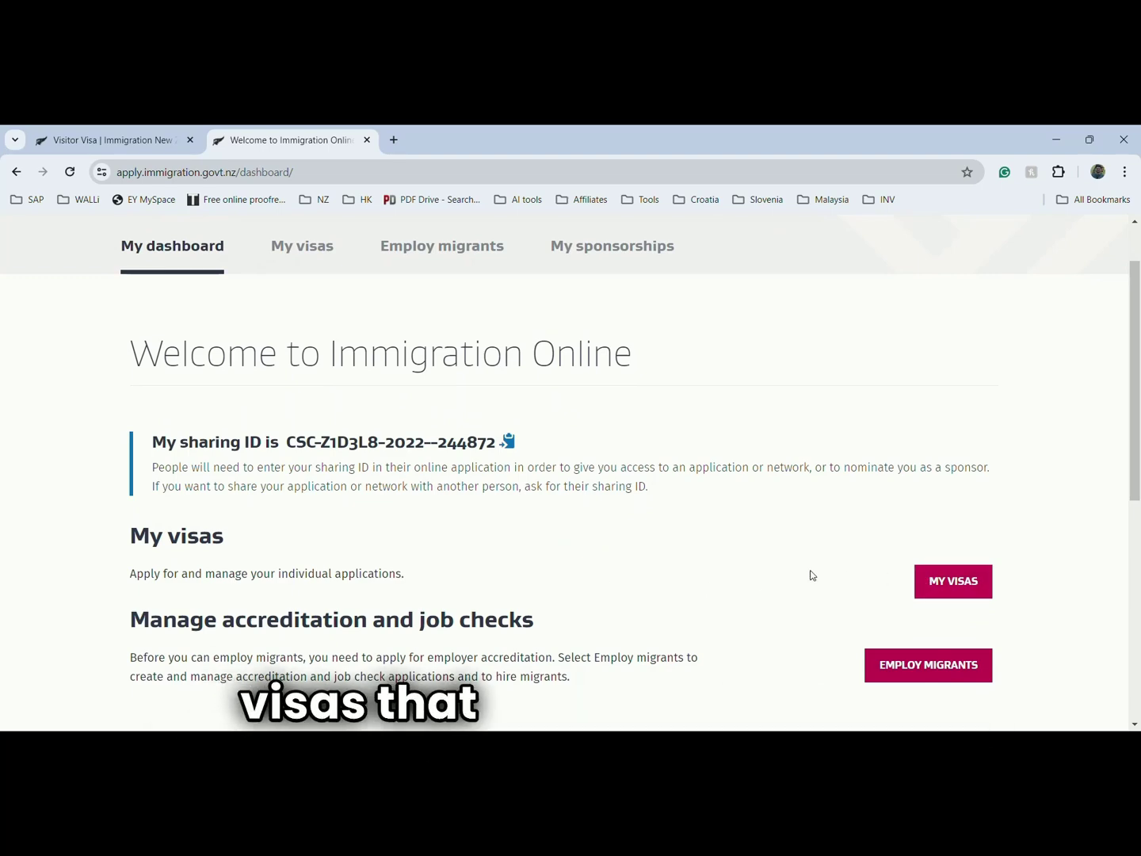
{"action": "scroll", "coordinate": [688, 554], "scroll_direction": "down", "scroll_amount": 2}
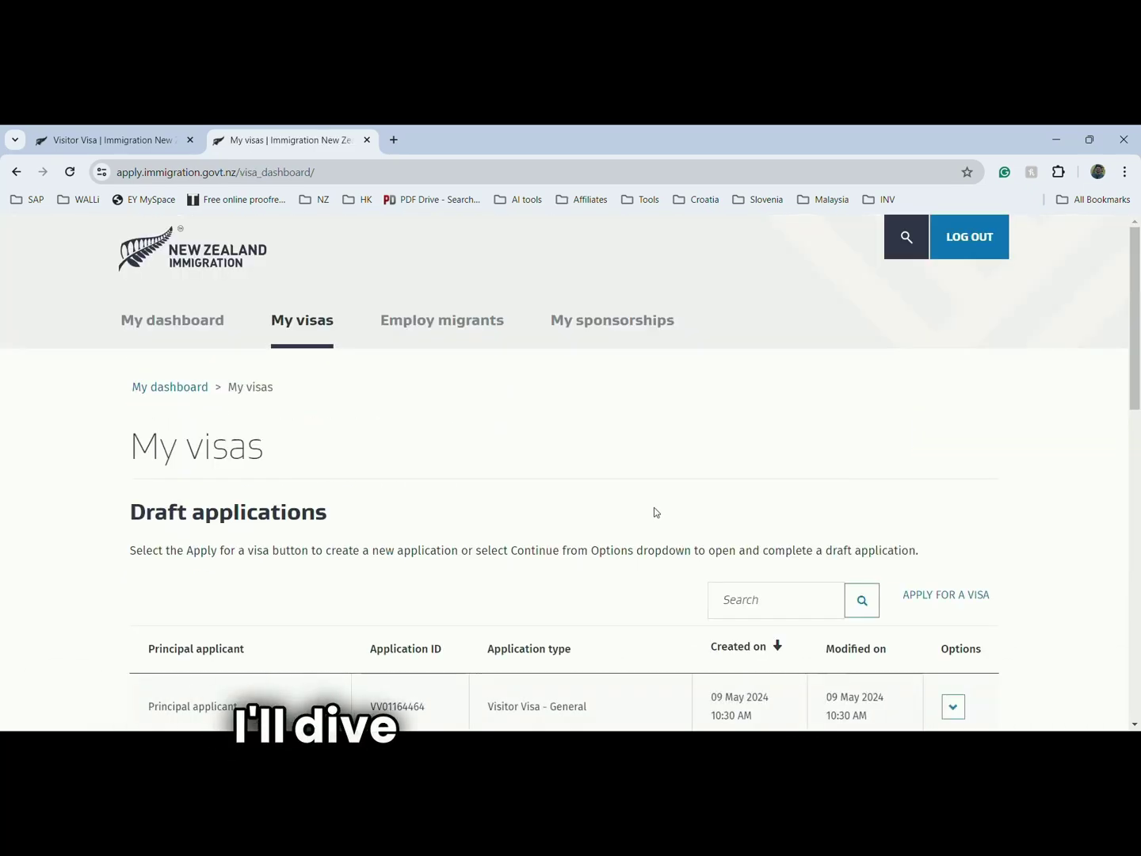
{"action": "scroll", "coordinate": [654, 511], "scroll_direction": "down", "scroll_amount": 1}
{"action": "scroll", "coordinate": [654, 511], "scroll_direction": "up", "scroll_amount": 1}
{"action": "scroll", "coordinate": [917, 465], "scroll_direction": "down", "scroll_amount": 2}
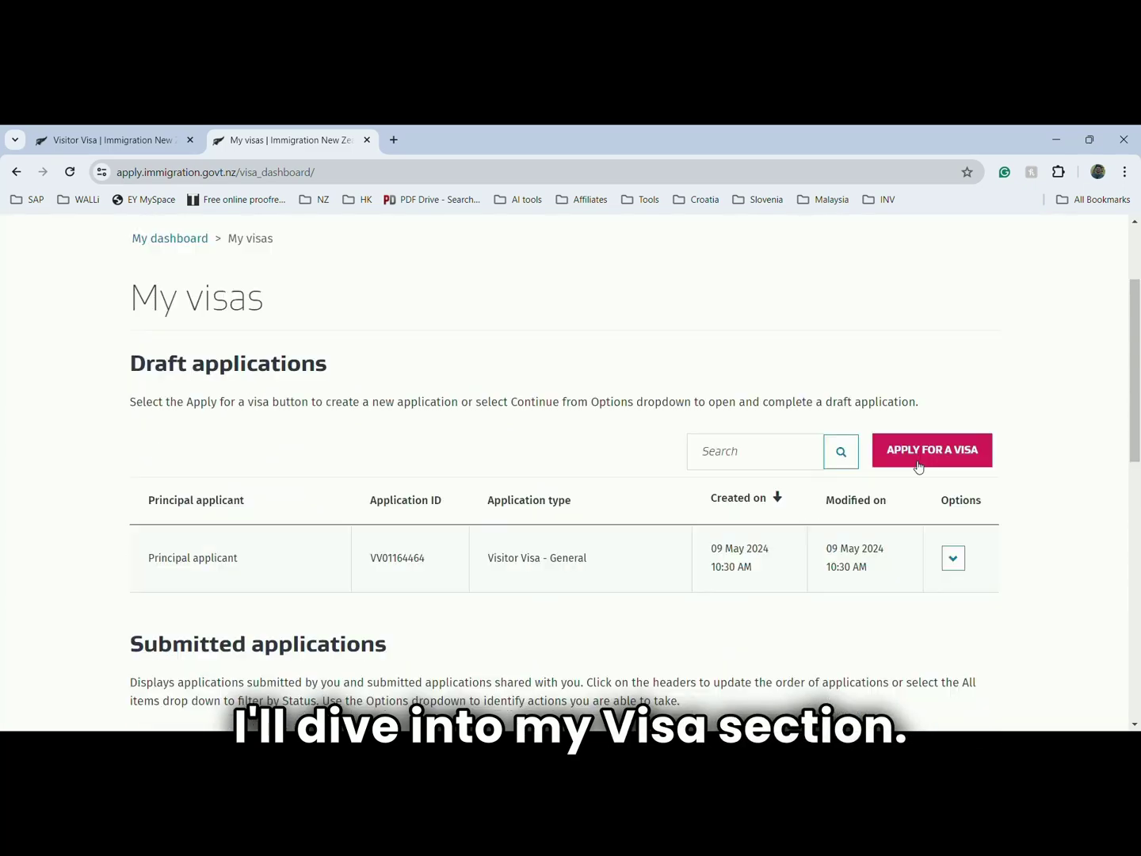
{"action": "left_click", "coordinate": [919, 460]}
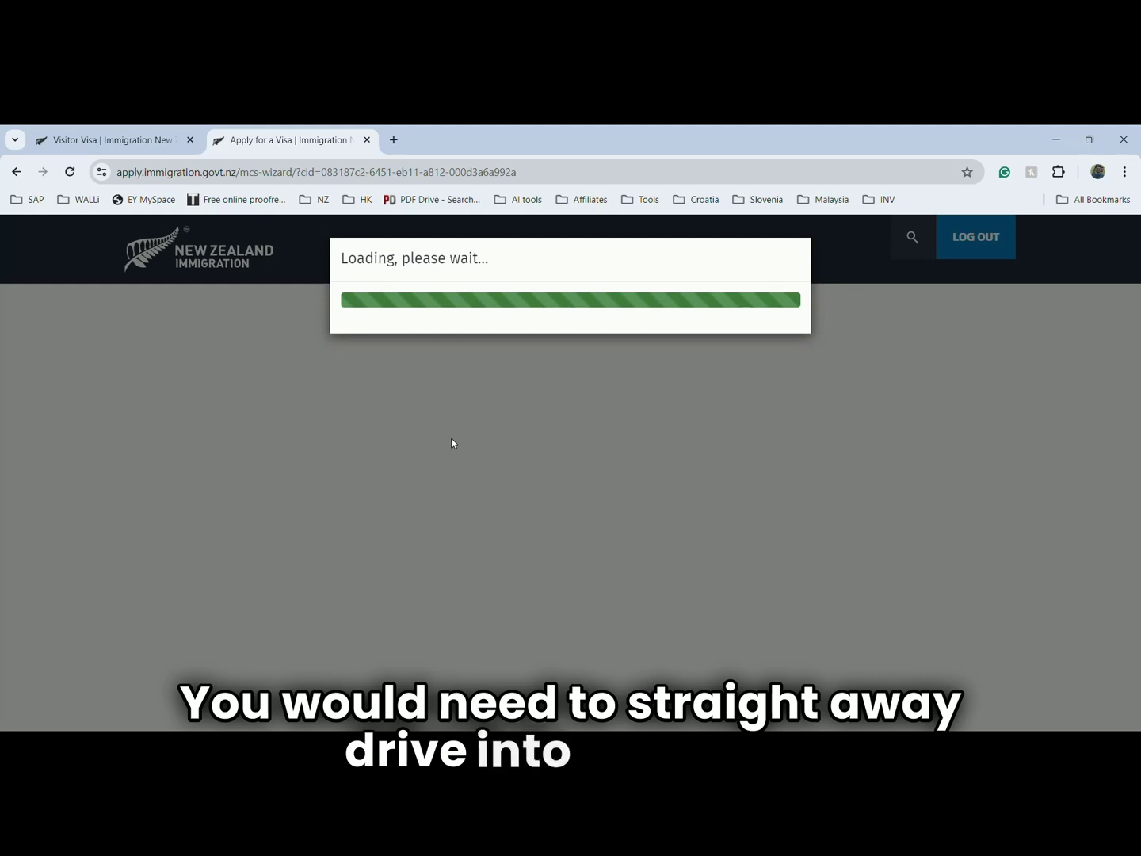
{"action": "scroll", "coordinate": [313, 357], "scroll_direction": "down", "scroll_amount": 3}
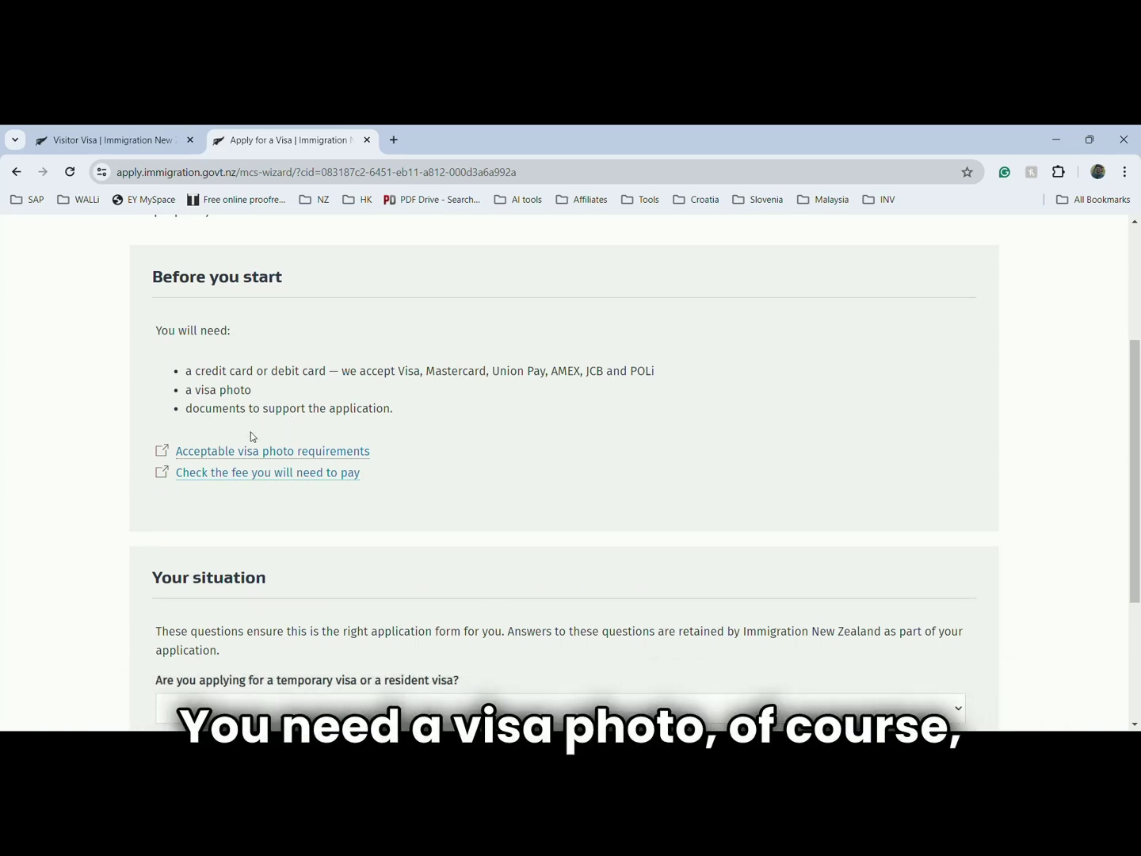
- Read the acceptable visa photo requirements down to the photo size diagram, then close that tab
{"action": "left_click", "coordinate": [215, 456]}
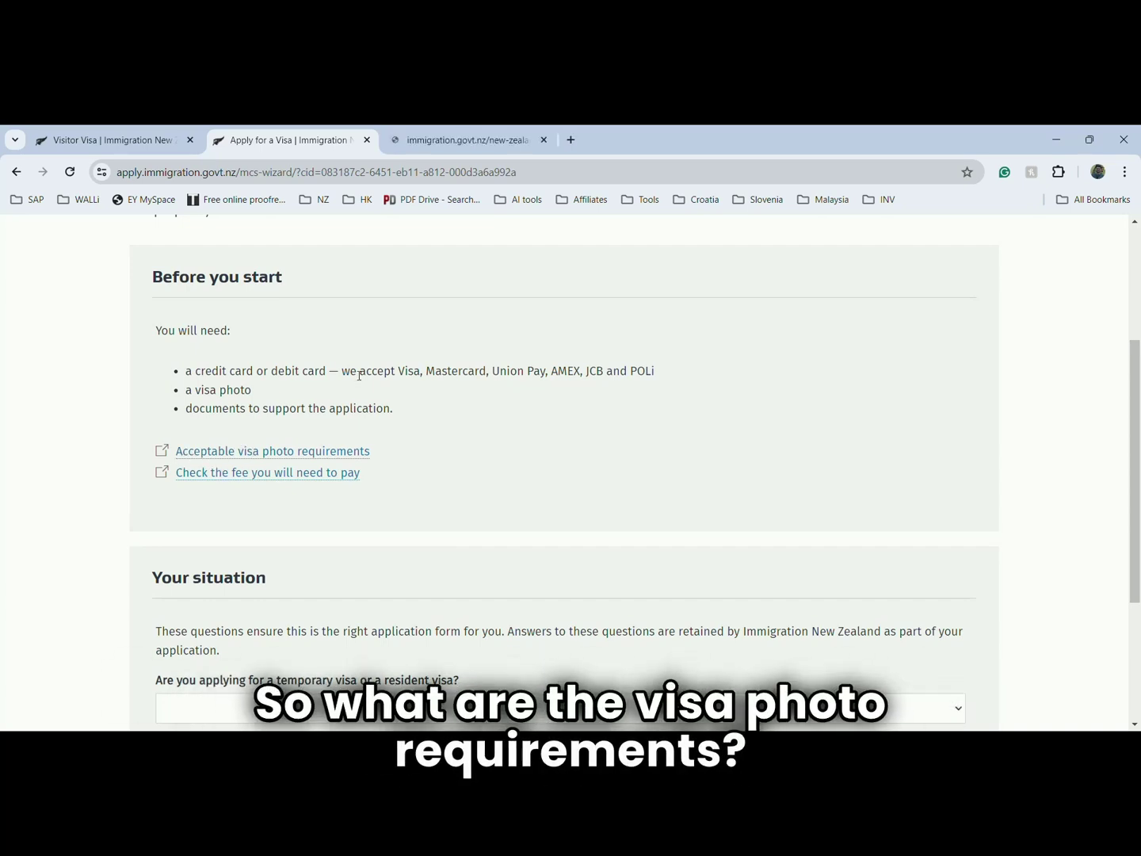
{"action": "left_click", "coordinate": [463, 141]}
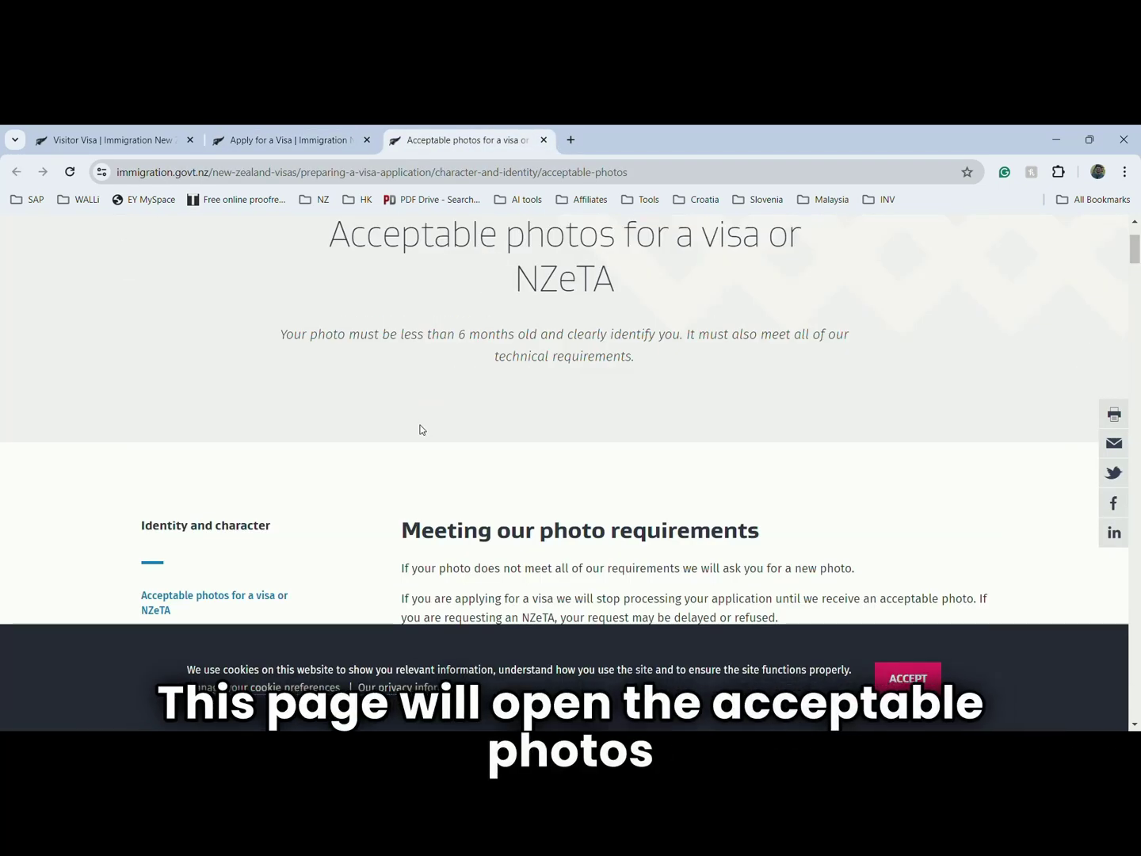
{"action": "scroll", "coordinate": [422, 430], "scroll_direction": "down", "scroll_amount": 1}
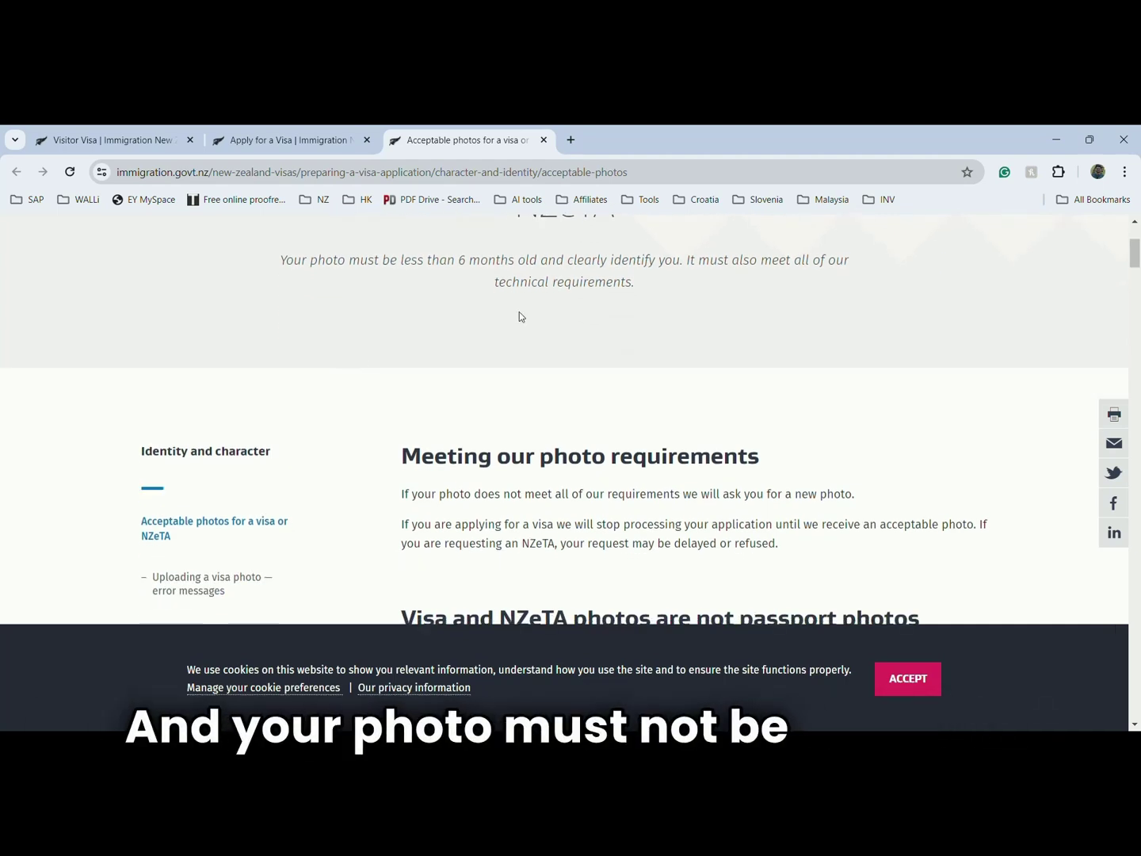
{"action": "scroll", "coordinate": [515, 318], "scroll_direction": "down", "scroll_amount": 2}
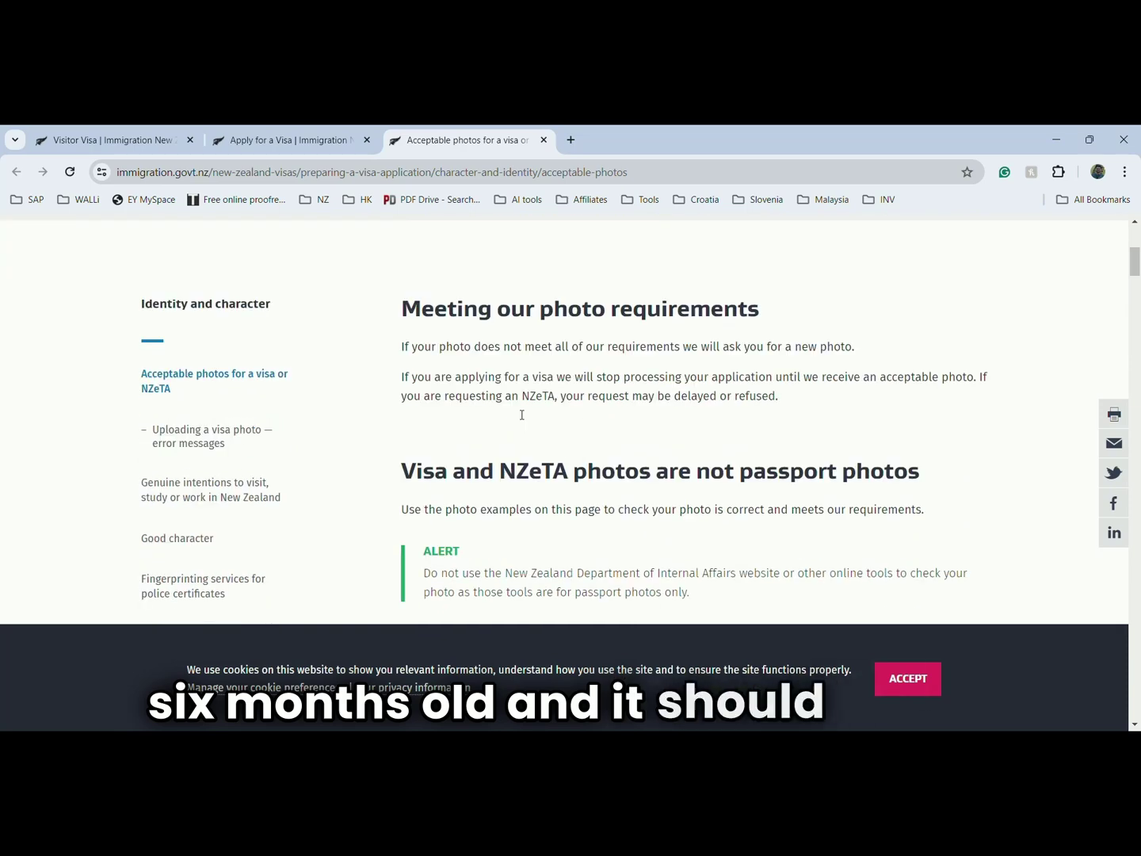
{"action": "scroll", "coordinate": [516, 409], "scroll_direction": "down", "scroll_amount": 1}
{"action": "scroll", "coordinate": [517, 410], "scroll_direction": "down", "scroll_amount": 2}
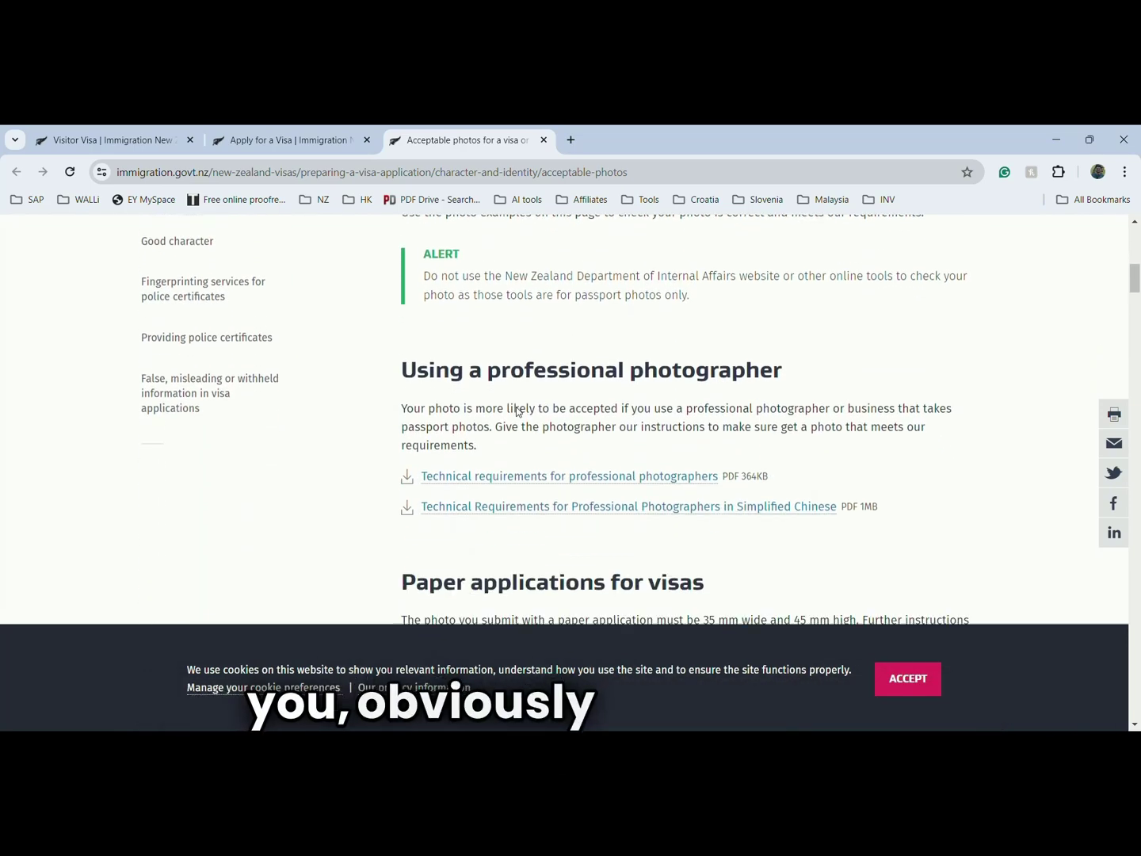
{"action": "scroll", "coordinate": [576, 506], "scroll_direction": "down", "scroll_amount": 5}
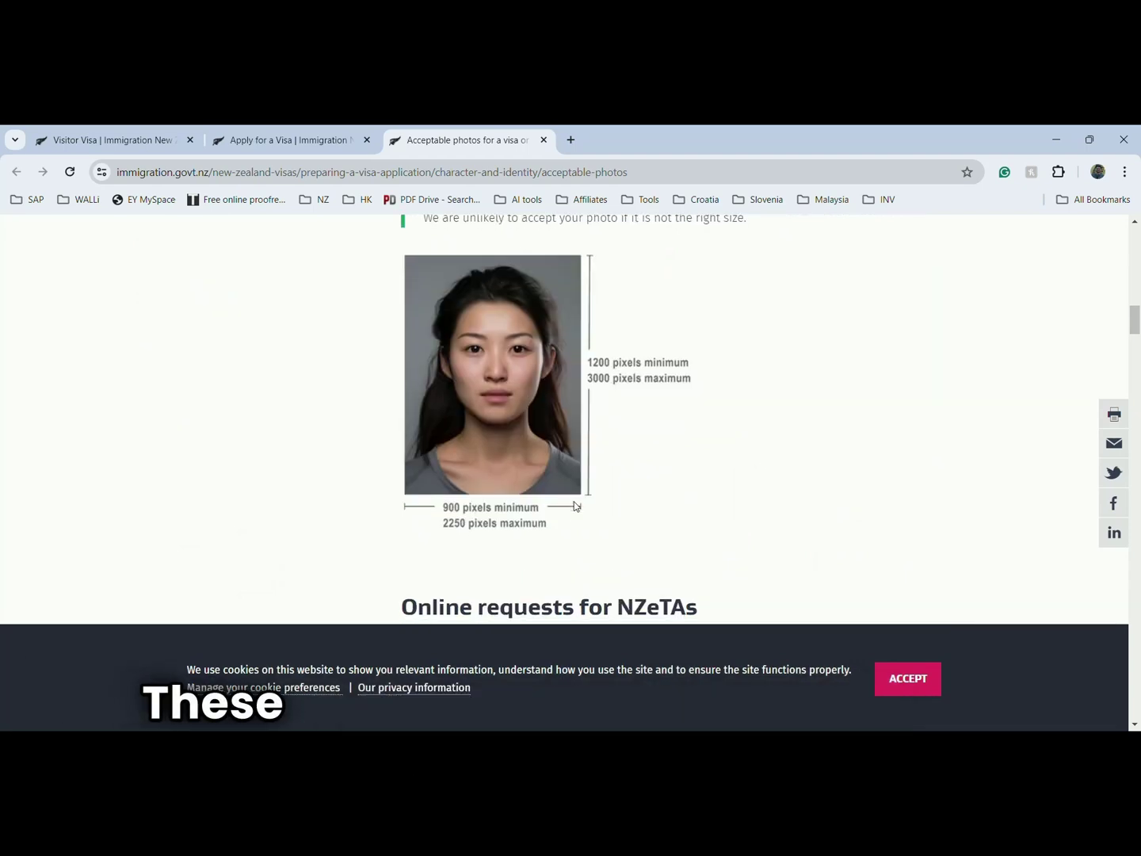
{"action": "scroll", "coordinate": [574, 504], "scroll_direction": "down", "scroll_amount": 3}
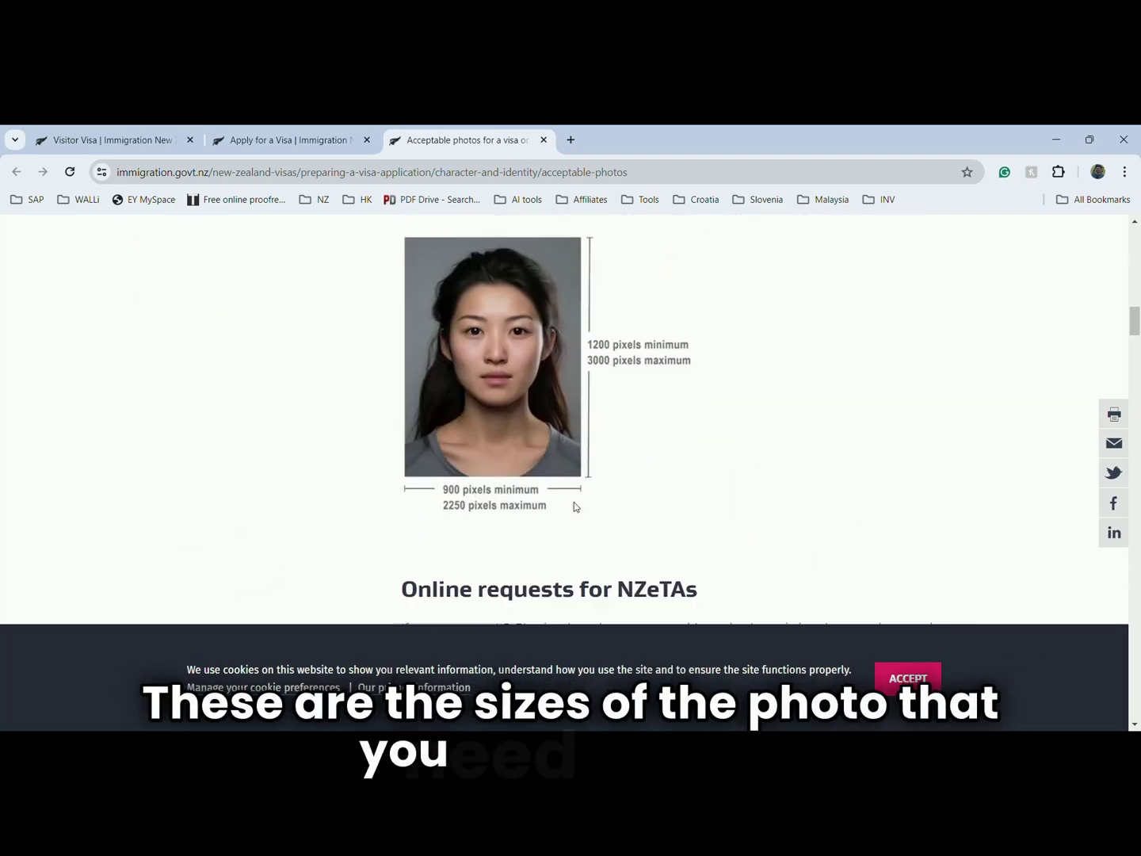
{"action": "key", "text": "ctrl+w"}
- Look over the visa processing times page, then return to the fees and decision times page
{"action": "left_click", "coordinate": [267, 475]}
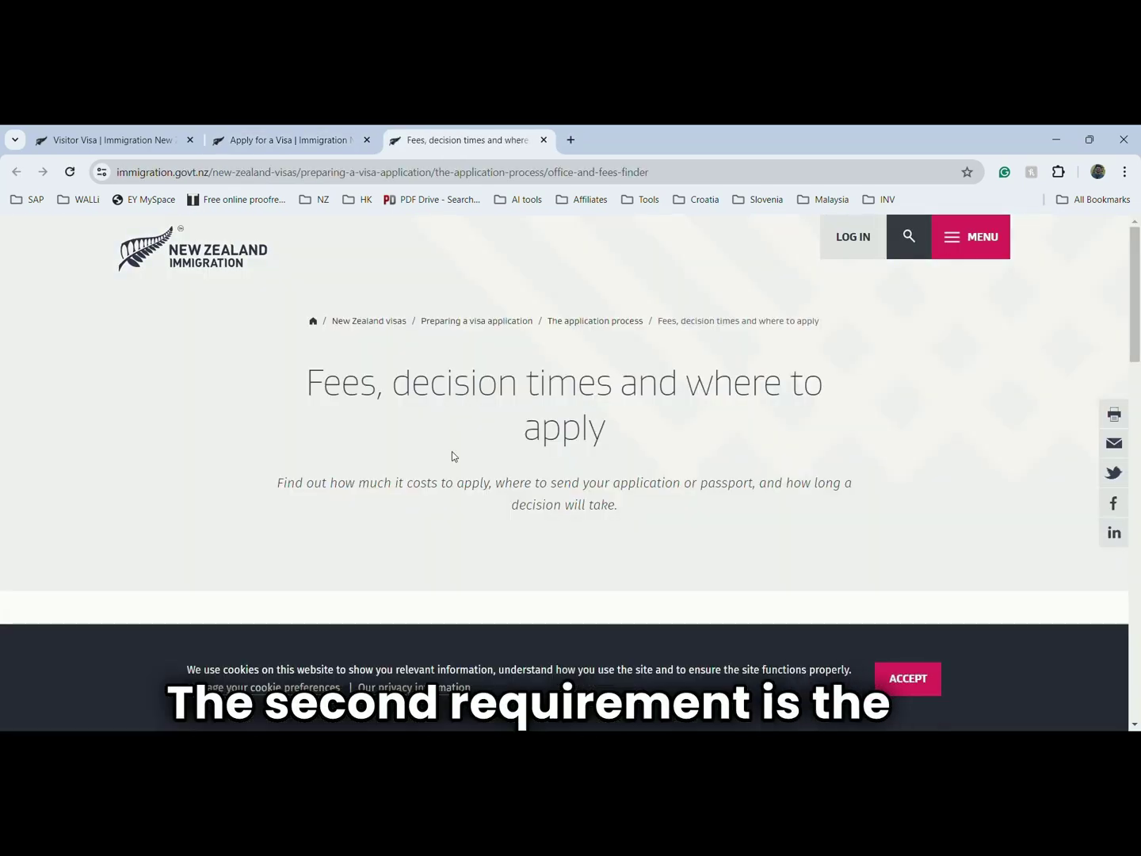
{"action": "scroll", "coordinate": [460, 454], "scroll_direction": "down", "scroll_amount": 2}
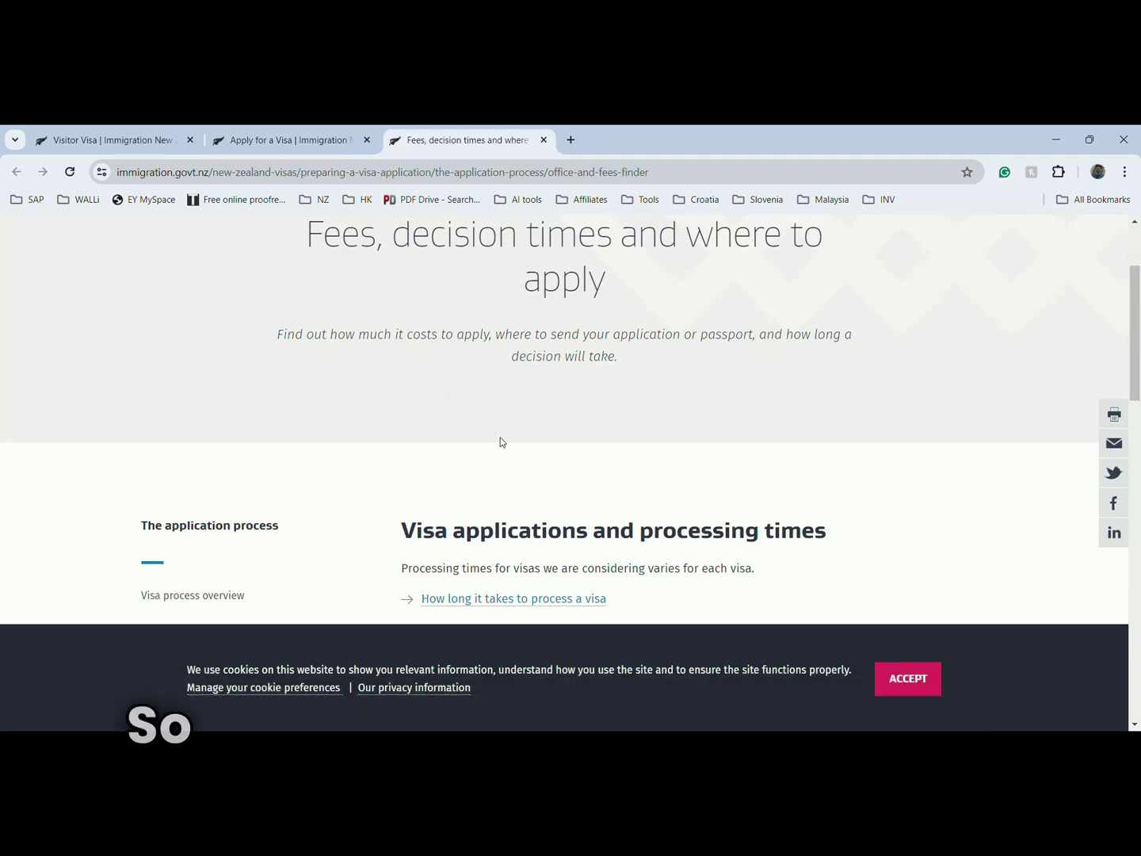
{"action": "scroll", "coordinate": [517, 448], "scroll_direction": "down", "scroll_amount": 2}
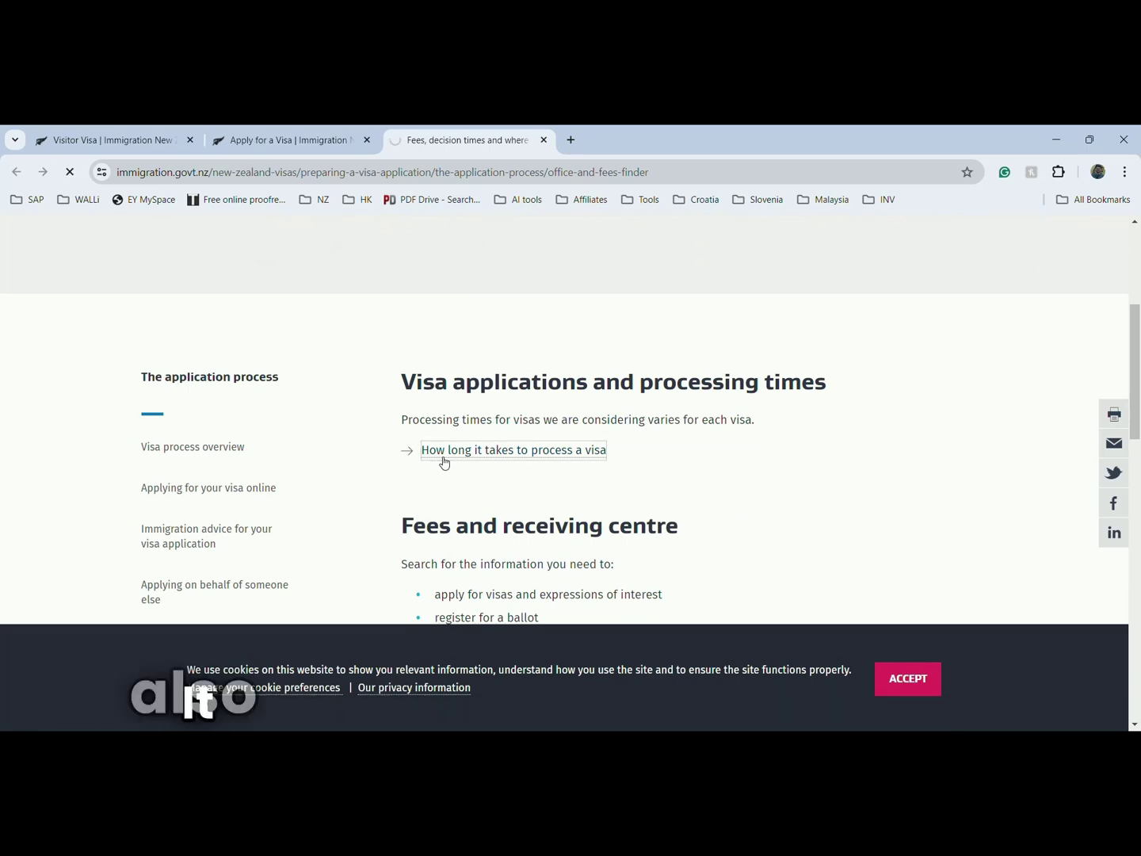
{"action": "scroll", "coordinate": [548, 461], "scroll_direction": "down", "scroll_amount": 3}
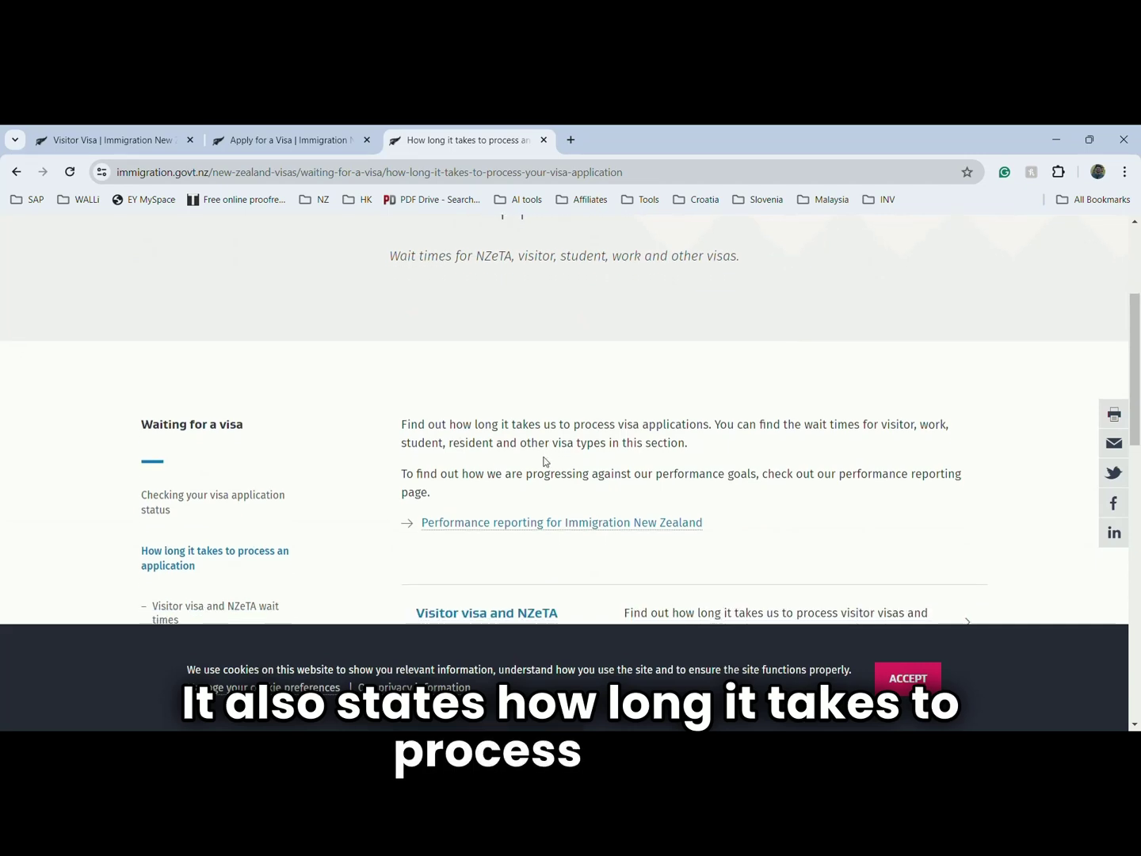
{"action": "scroll", "coordinate": [562, 453], "scroll_direction": "down", "scroll_amount": 2}
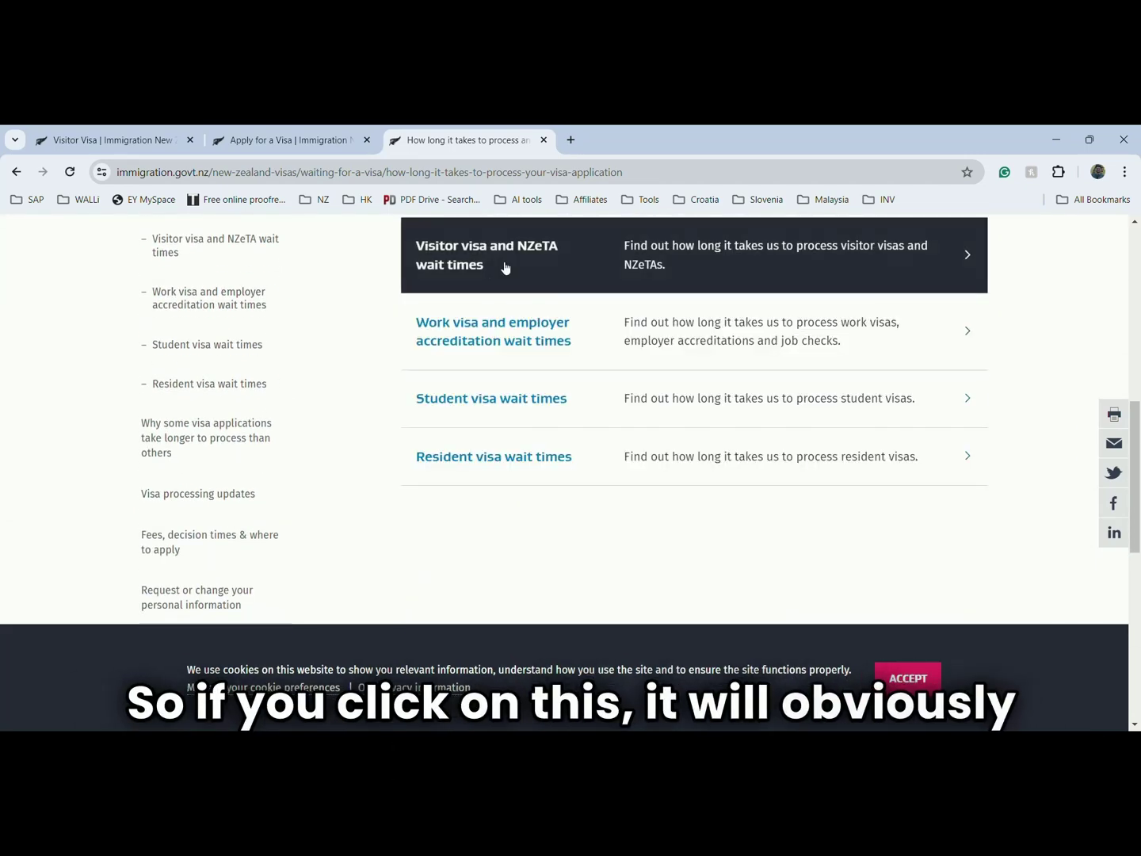
{"action": "left_click", "coordinate": [546, 140]}
{"action": "left_click", "coordinate": [277, 476]}
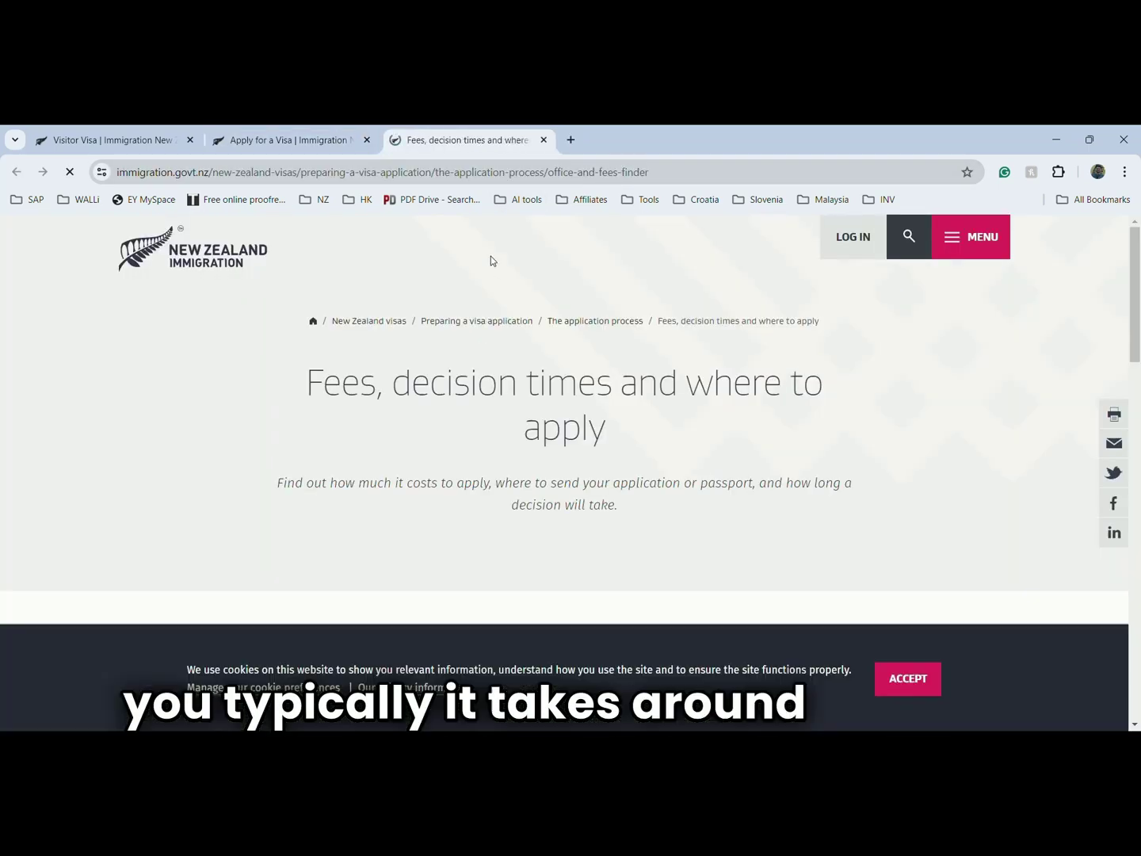
- In the fee finder, choose Visitor Visa, Indian passport nationality and India as applying location
{"action": "scroll", "coordinate": [560, 417], "scroll_direction": "down", "scroll_amount": 2}
{"action": "scroll", "coordinate": [560, 423], "scroll_direction": "down", "scroll_amount": 5}
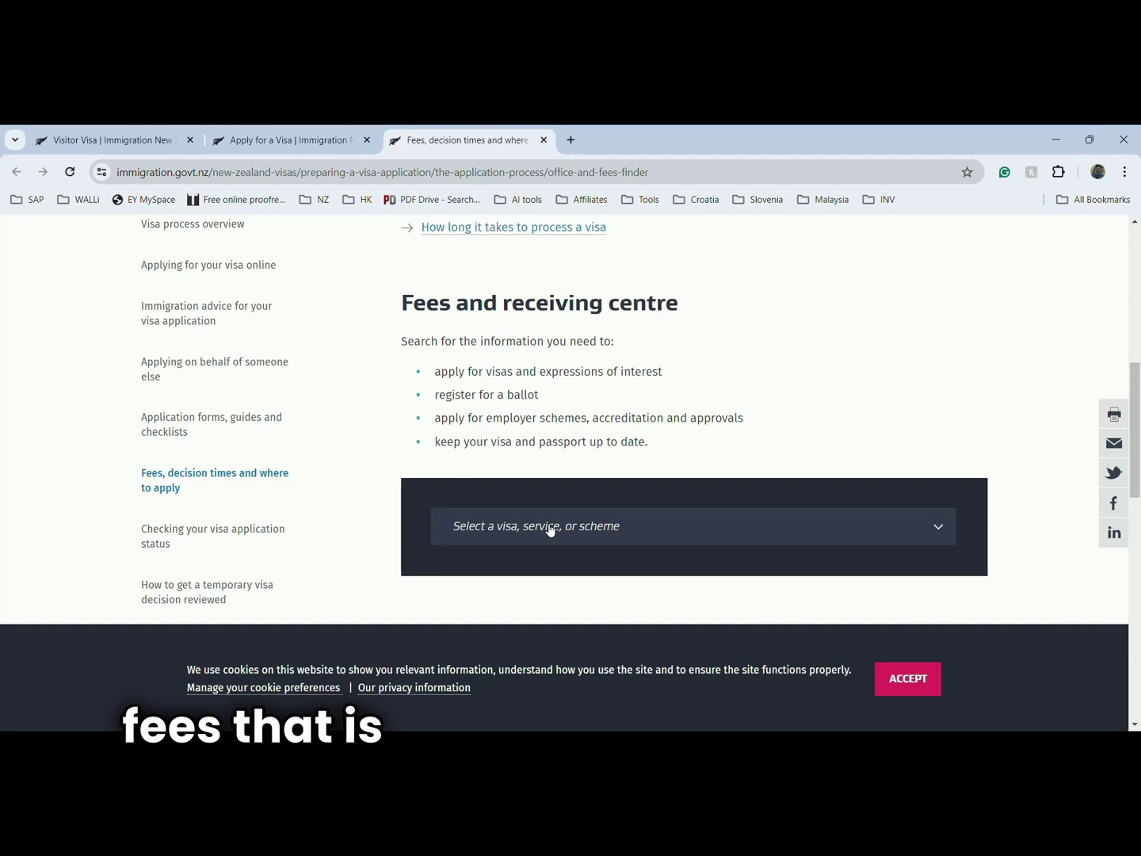
{"action": "left_click", "coordinate": [547, 530]}
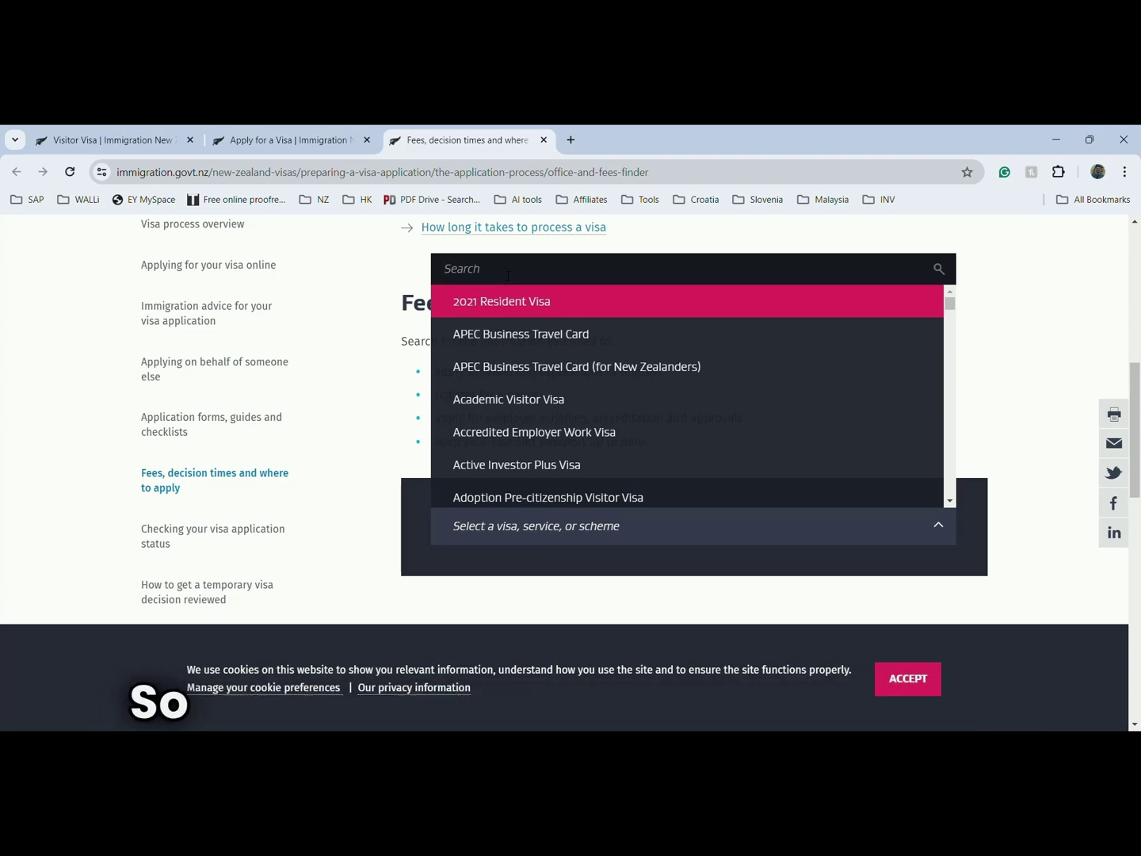
{"action": "type", "text": "visi"}
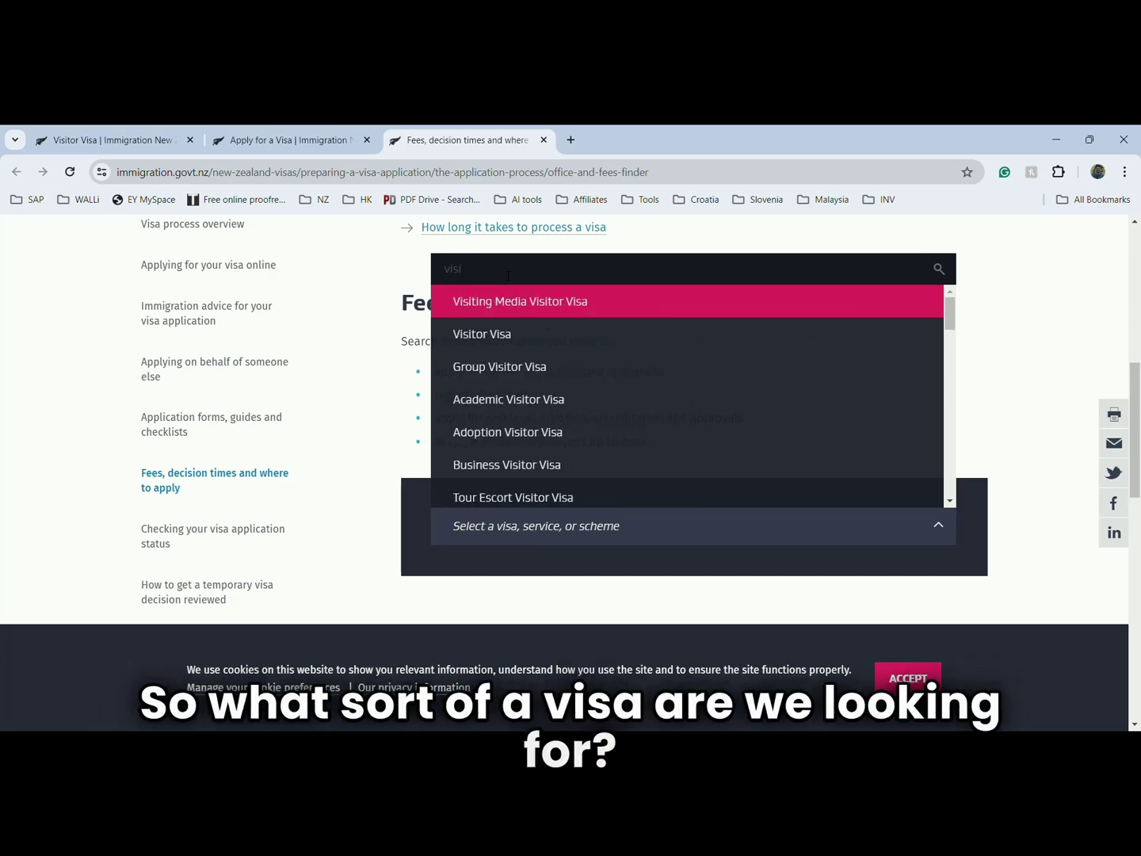
{"action": "left_click", "coordinate": [515, 333]}
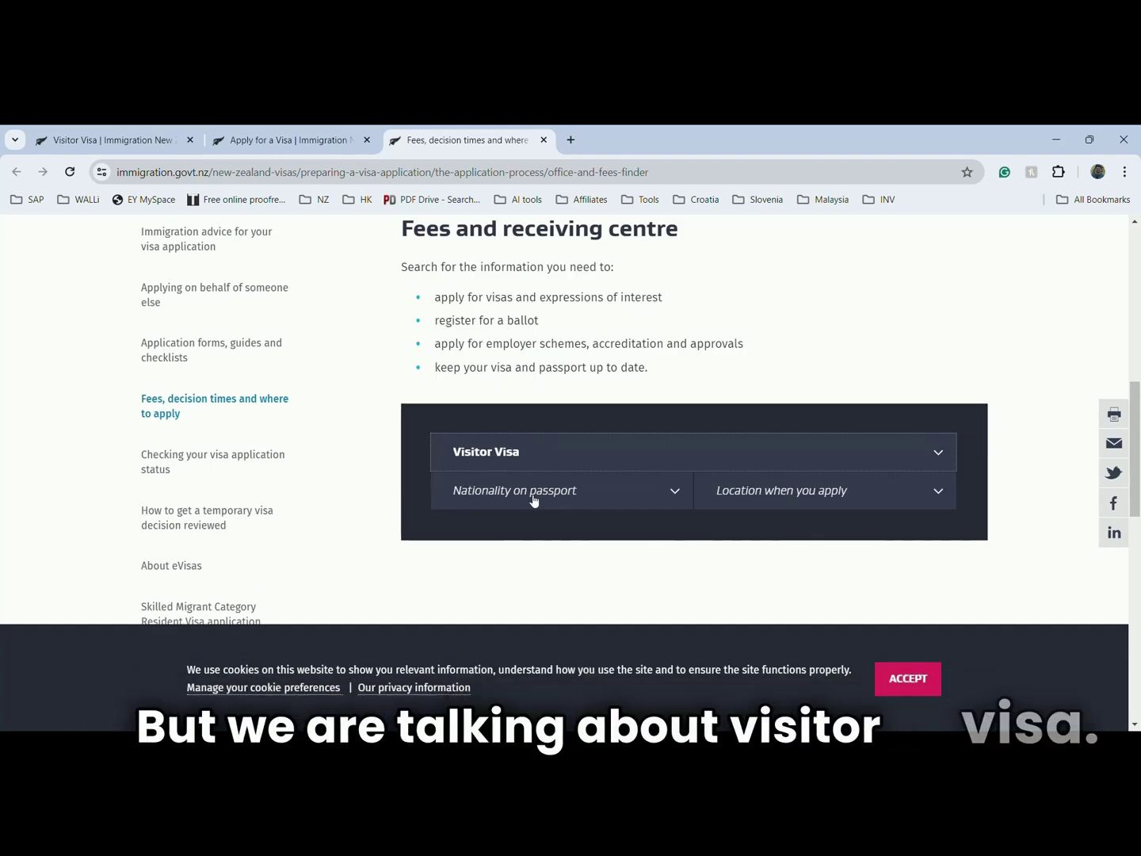
{"action": "left_click", "coordinate": [532, 500]}
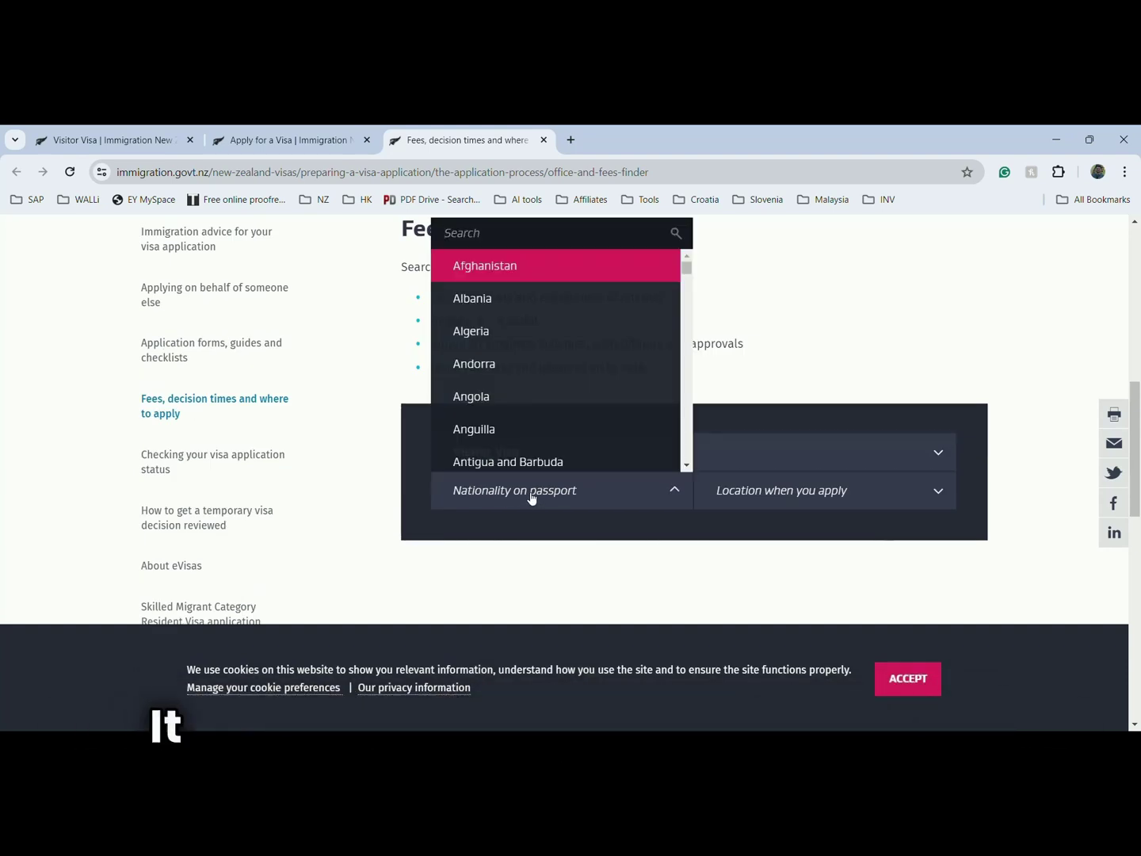
{"action": "type", "text": "India"}
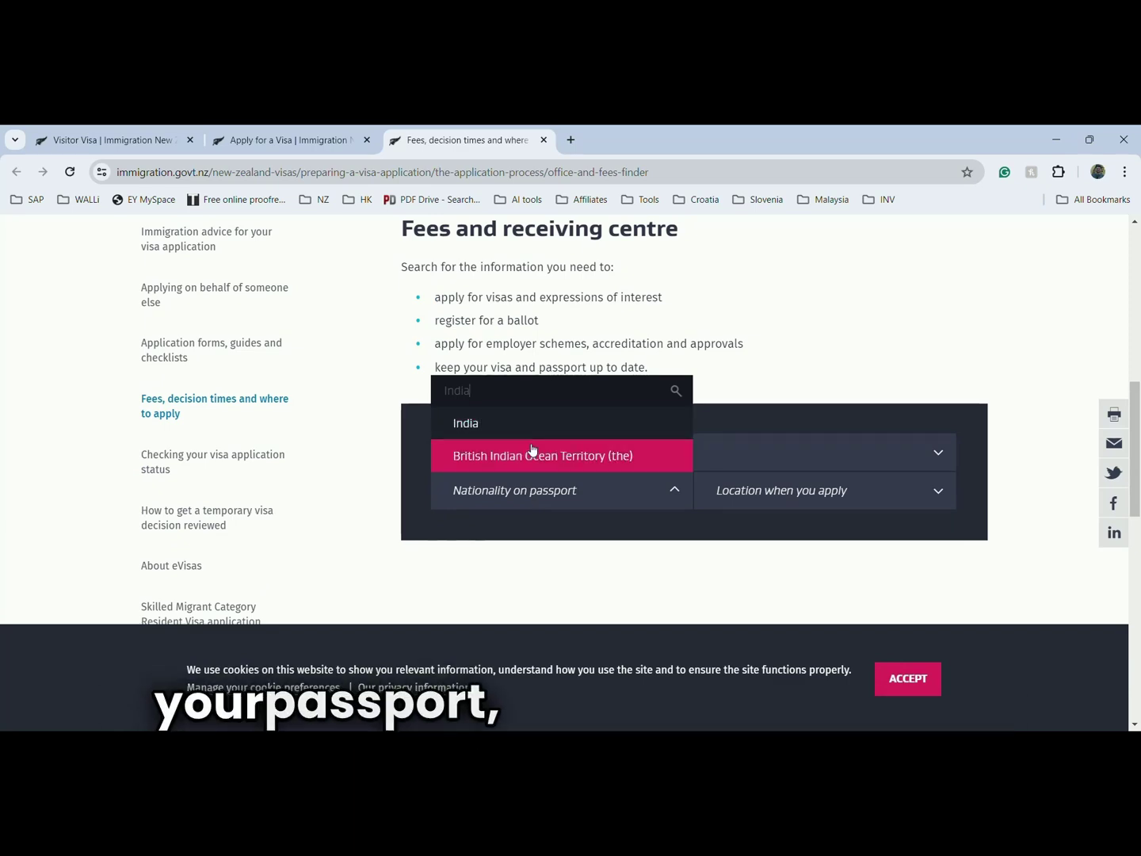
{"action": "left_click", "coordinate": [531, 428]}
{"action": "left_click", "coordinate": [845, 500]}
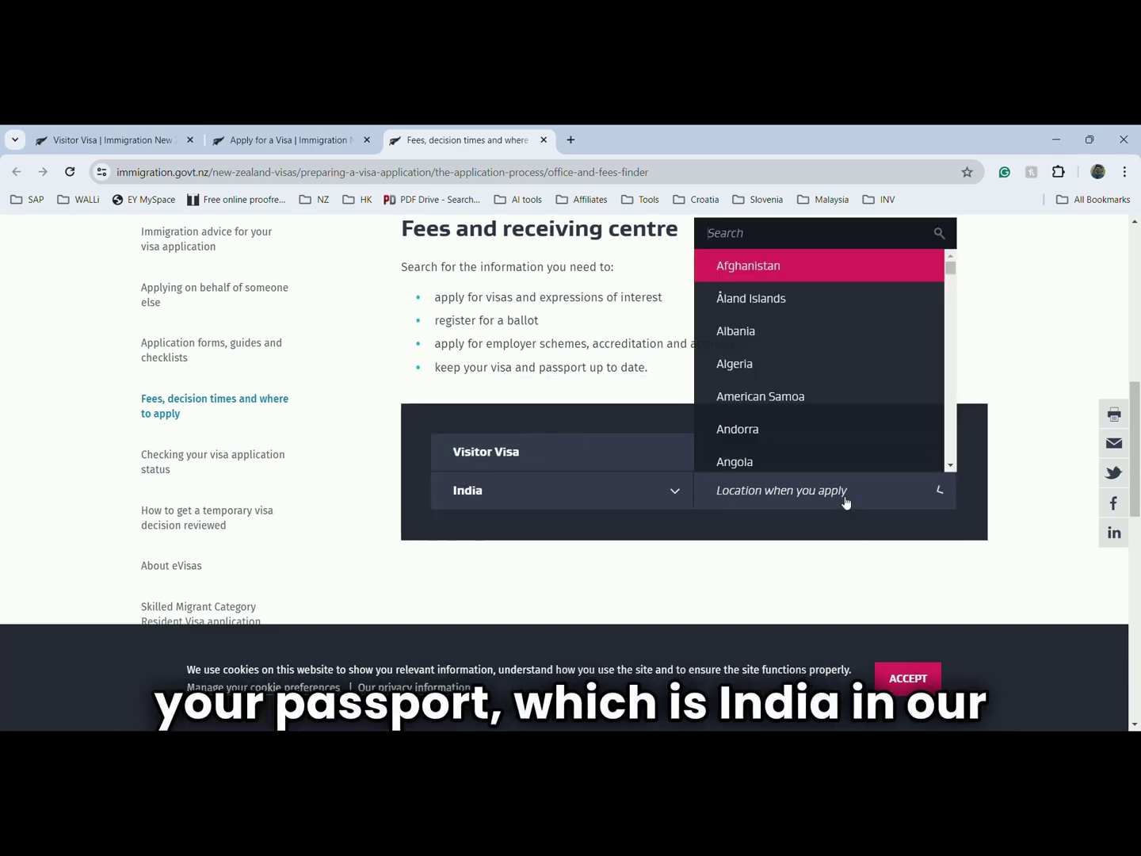
{"action": "type", "text": "Ind"}
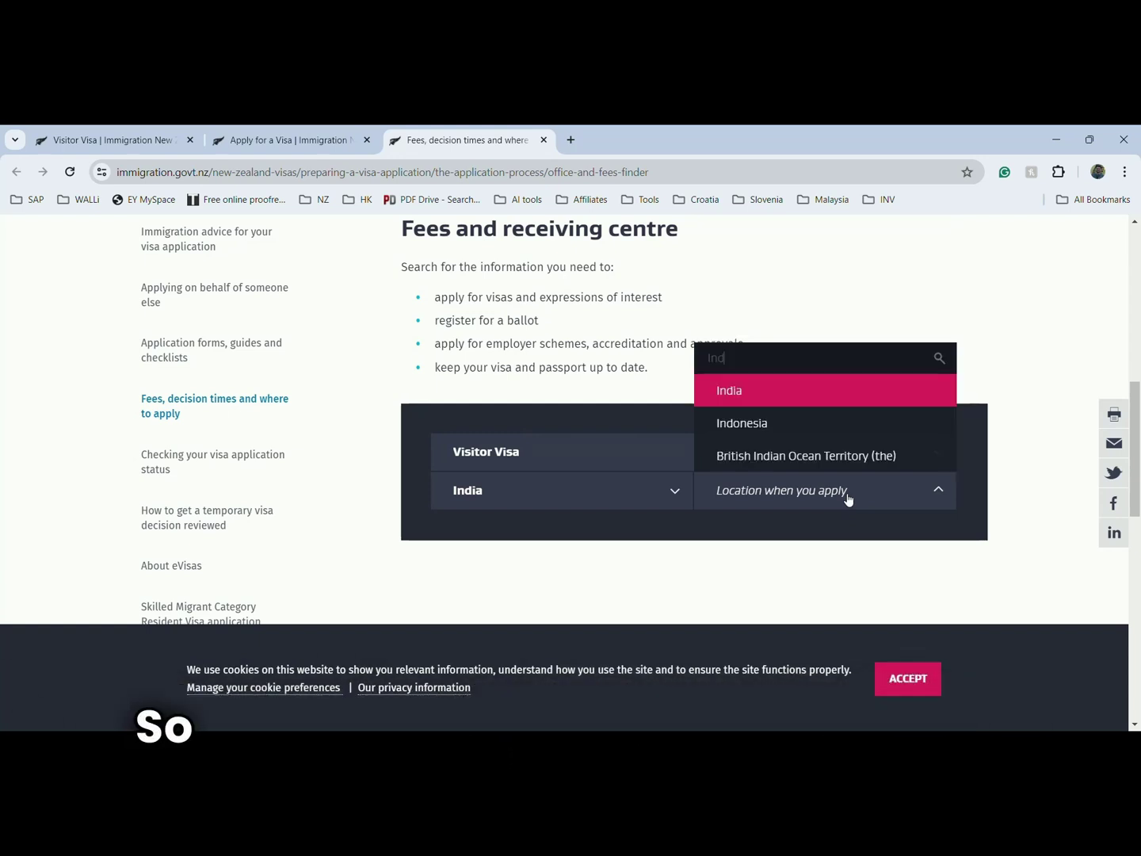
{"action": "key", "text": "Return"}
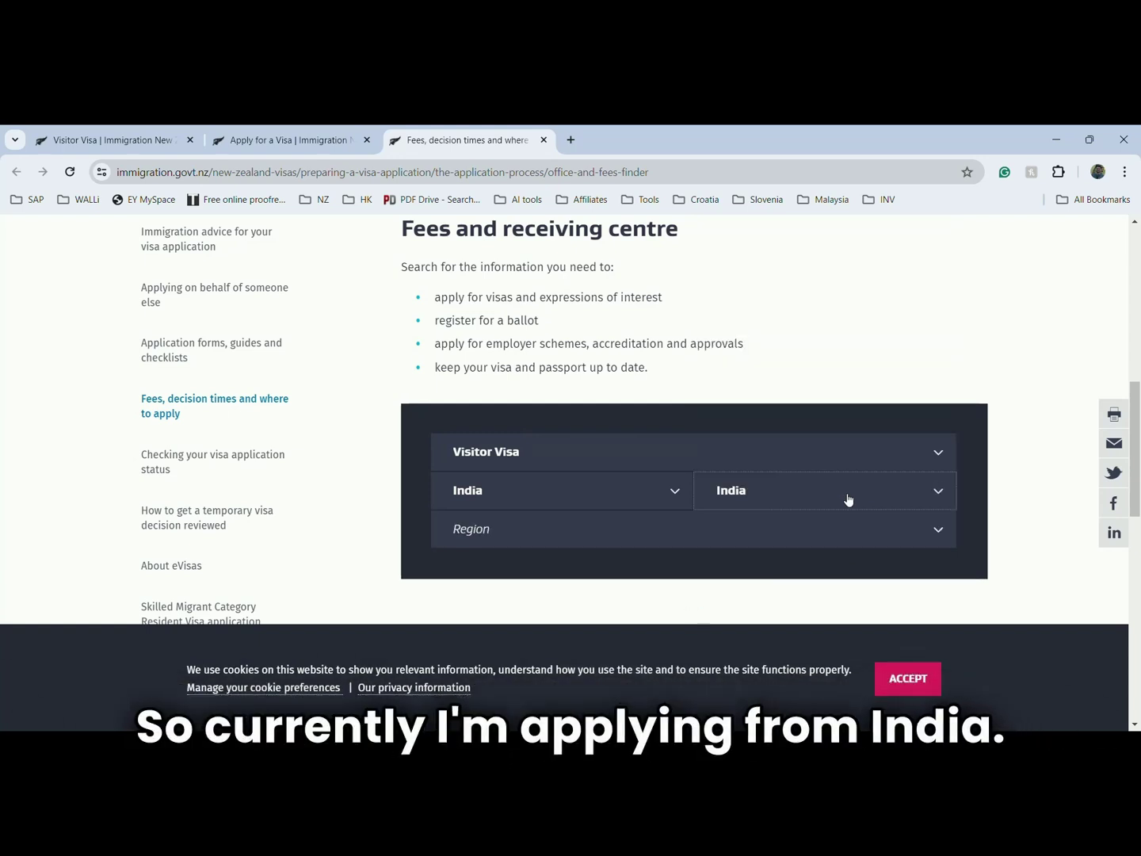
- Select New Delhi region, Apply online and 2 People, then view fees and receiving centre
{"action": "left_click", "coordinate": [660, 535]}
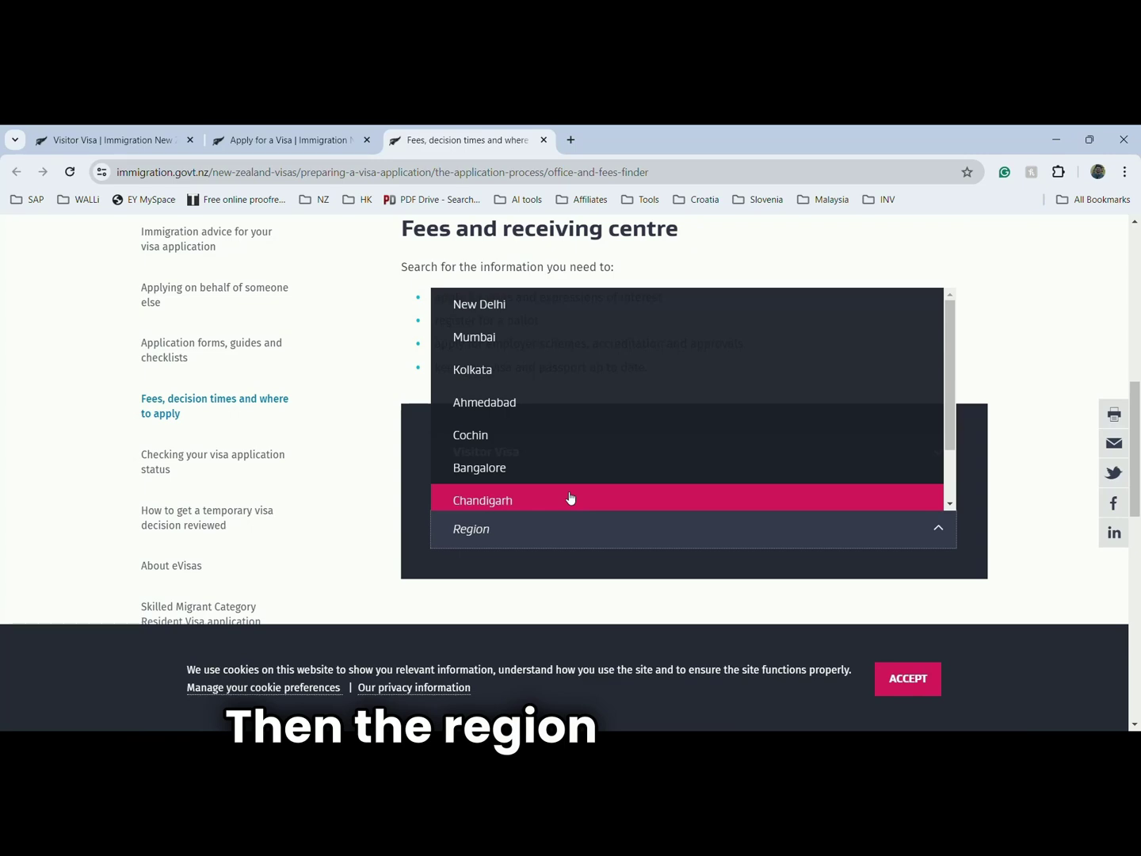
{"action": "scroll", "coordinate": [531, 340], "scroll_direction": "down", "scroll_amount": 1}
{"action": "scroll", "coordinate": [530, 340], "scroll_direction": "up", "scroll_amount": 1}
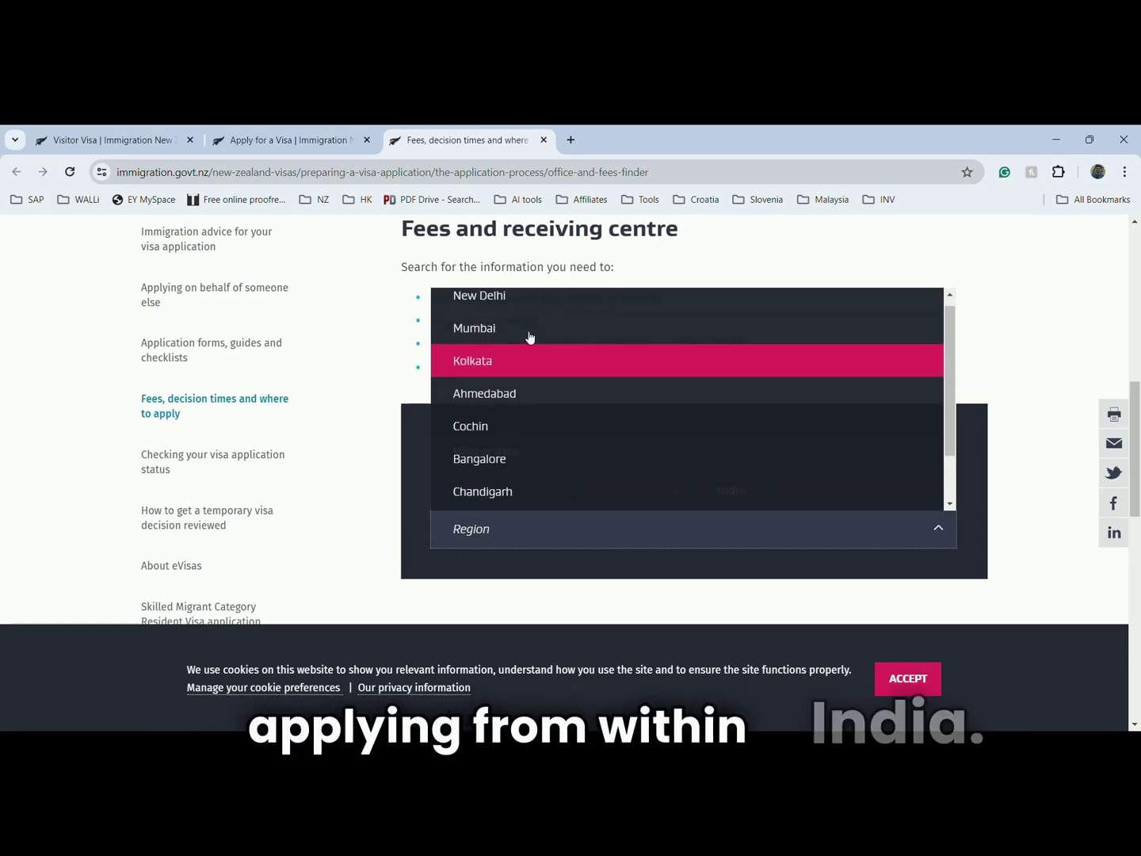
{"action": "left_click", "coordinate": [507, 297]}
{"action": "left_click", "coordinate": [524, 428]}
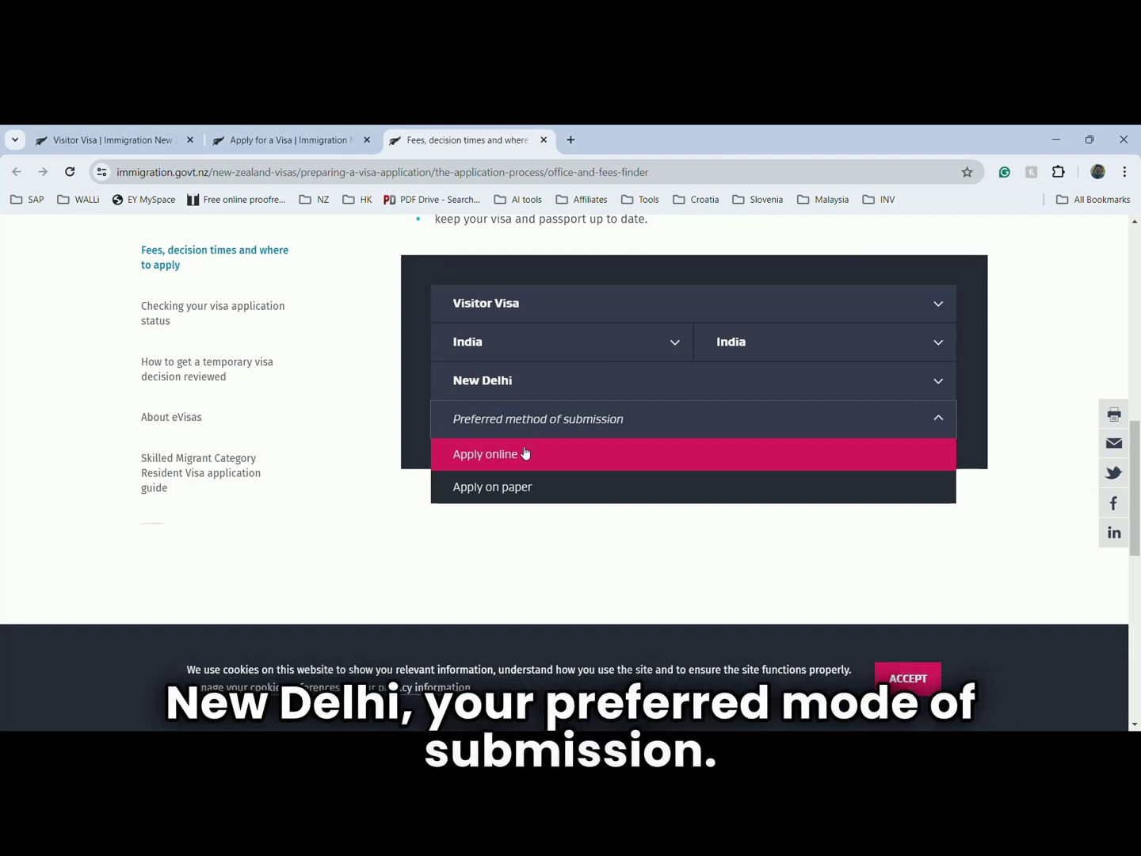
{"action": "left_click", "coordinate": [525, 452]}
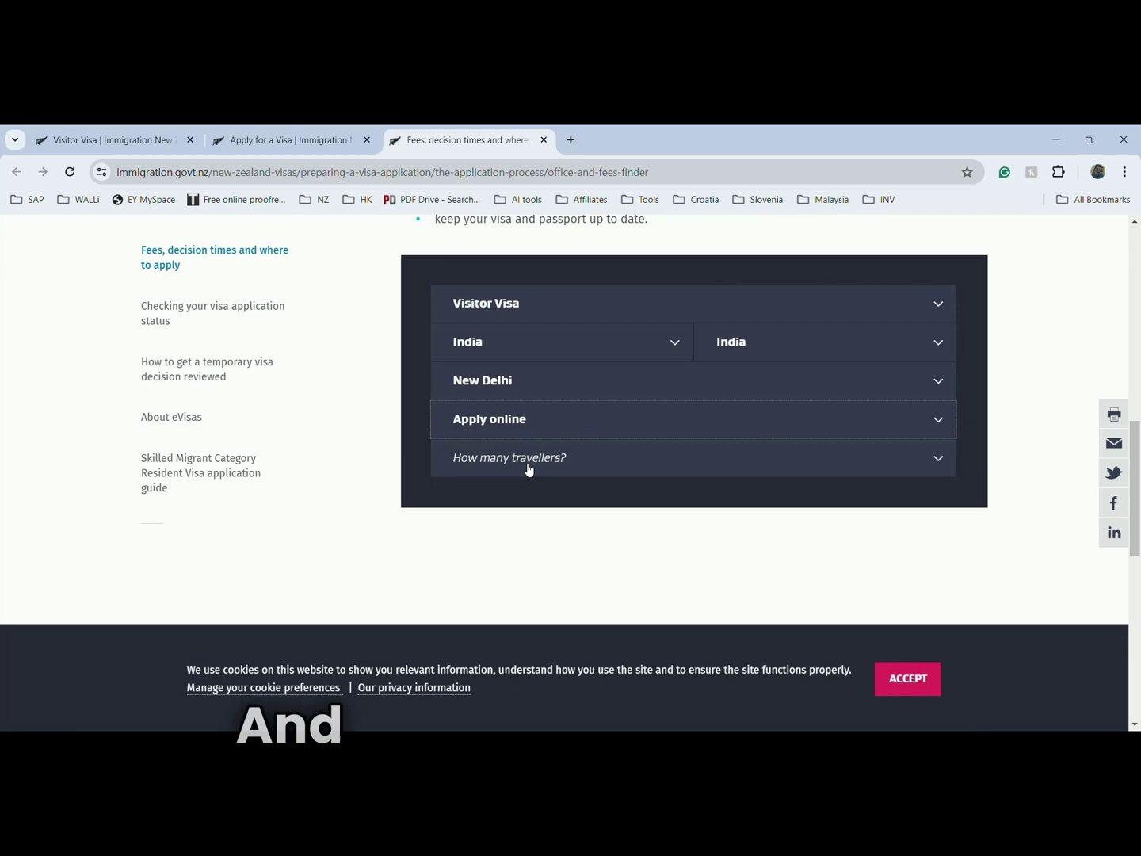
{"action": "left_click", "coordinate": [528, 461]}
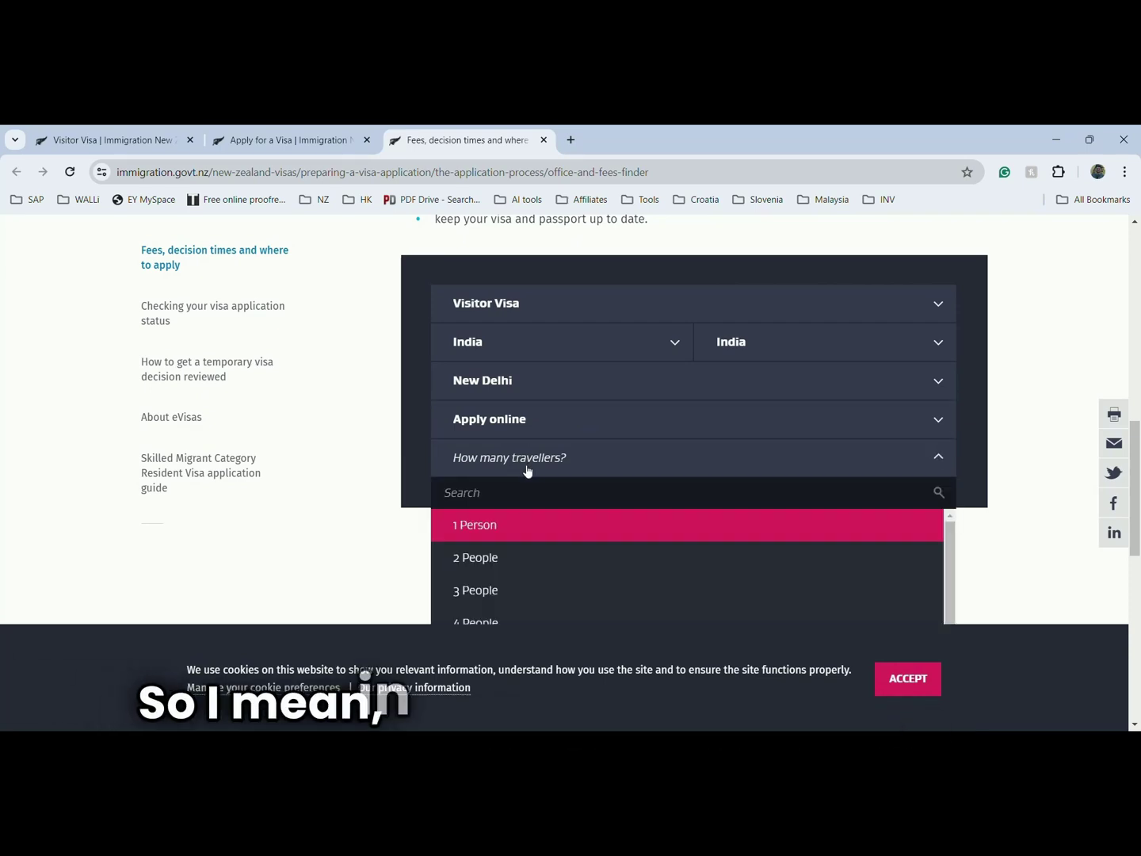
{"action": "left_click", "coordinate": [513, 567]}
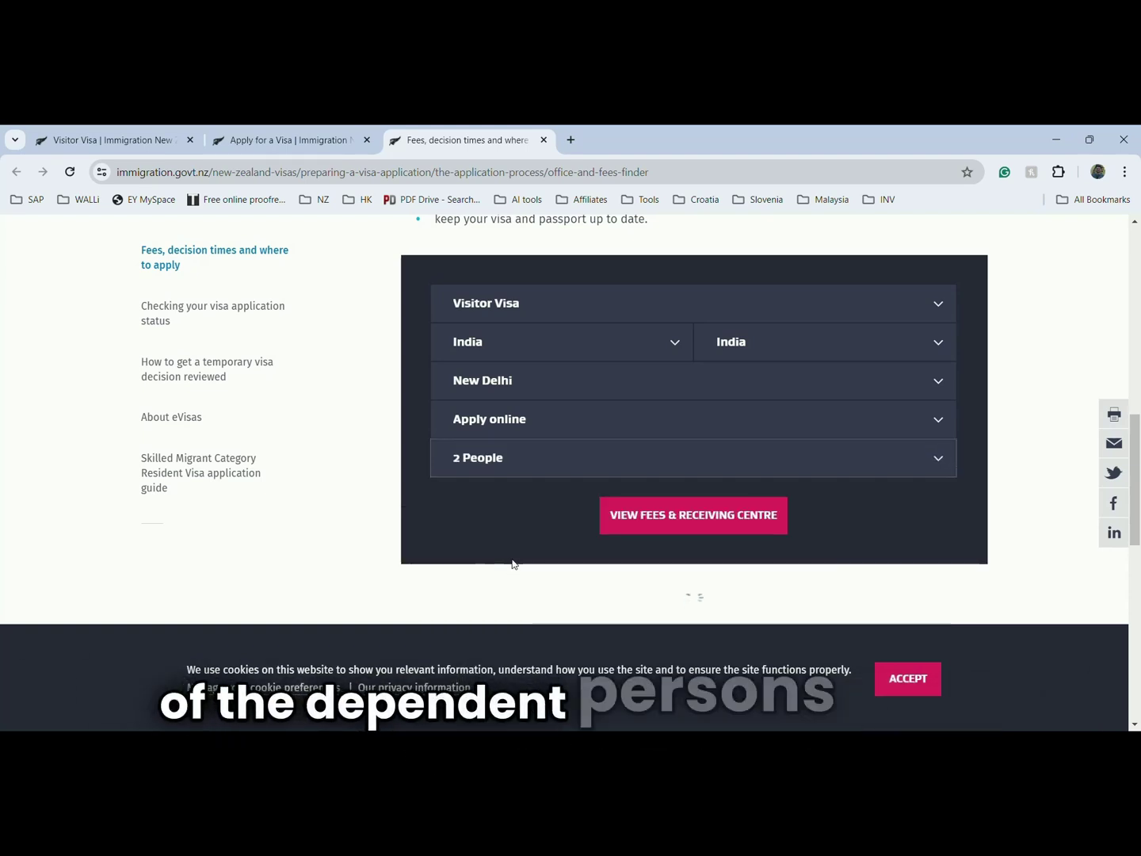
{"action": "left_click", "coordinate": [671, 517]}
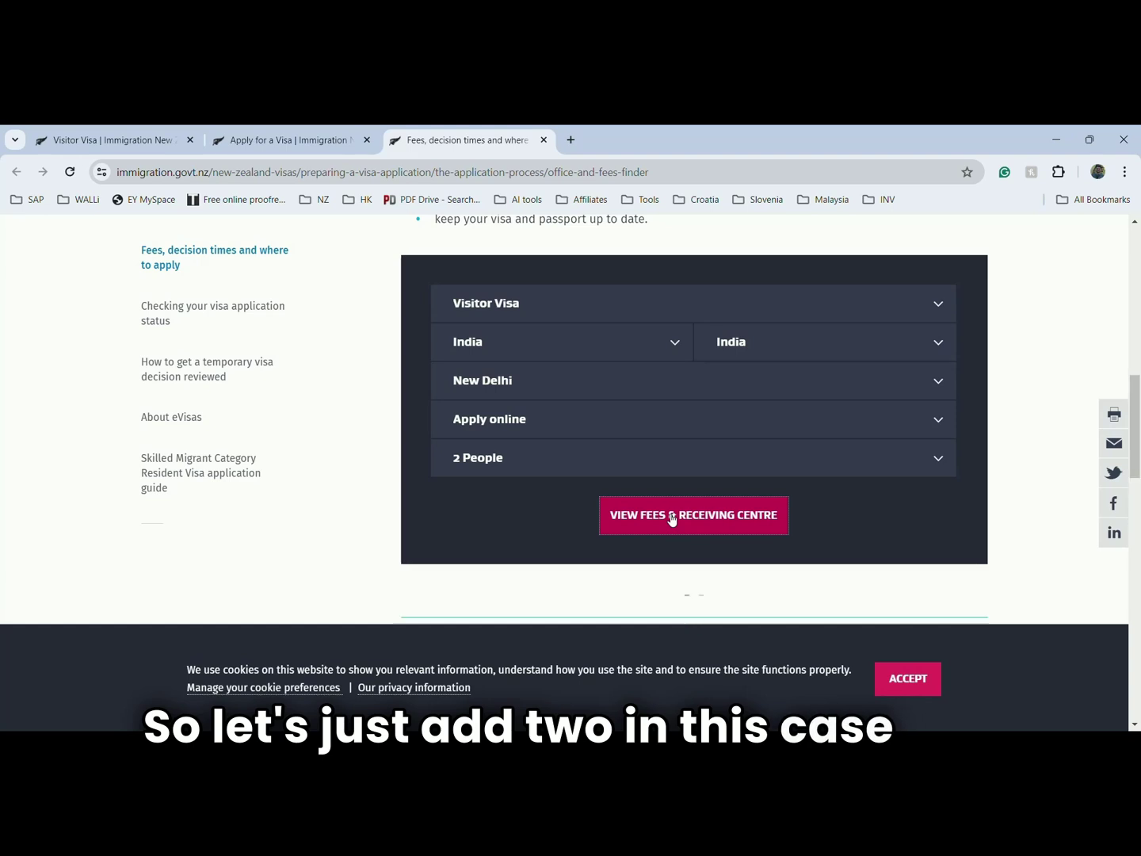
- Scroll through the fee results to read the $281 NZD cost and 3-week timeframe
{"action": "scroll", "coordinate": [672, 519], "scroll_direction": "down", "scroll_amount": 2}
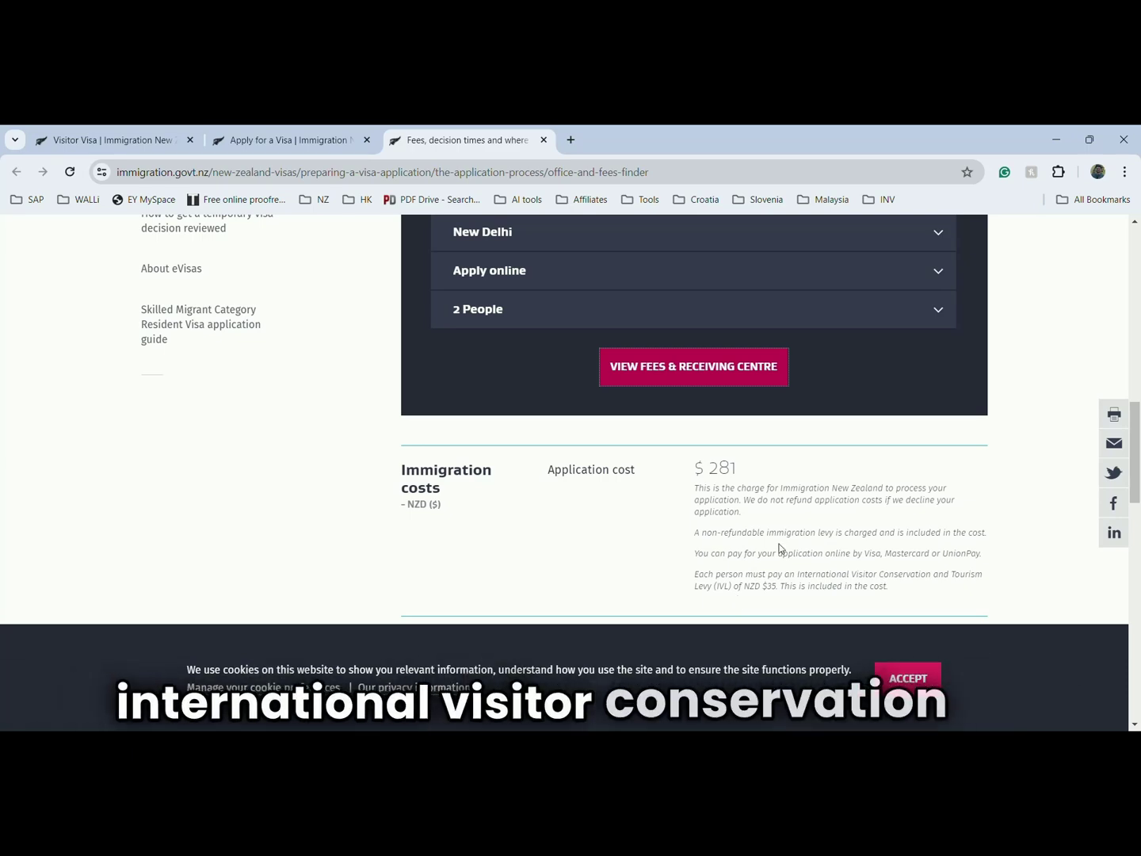
{"action": "scroll", "coordinate": [740, 491], "scroll_direction": "down", "scroll_amount": 2}
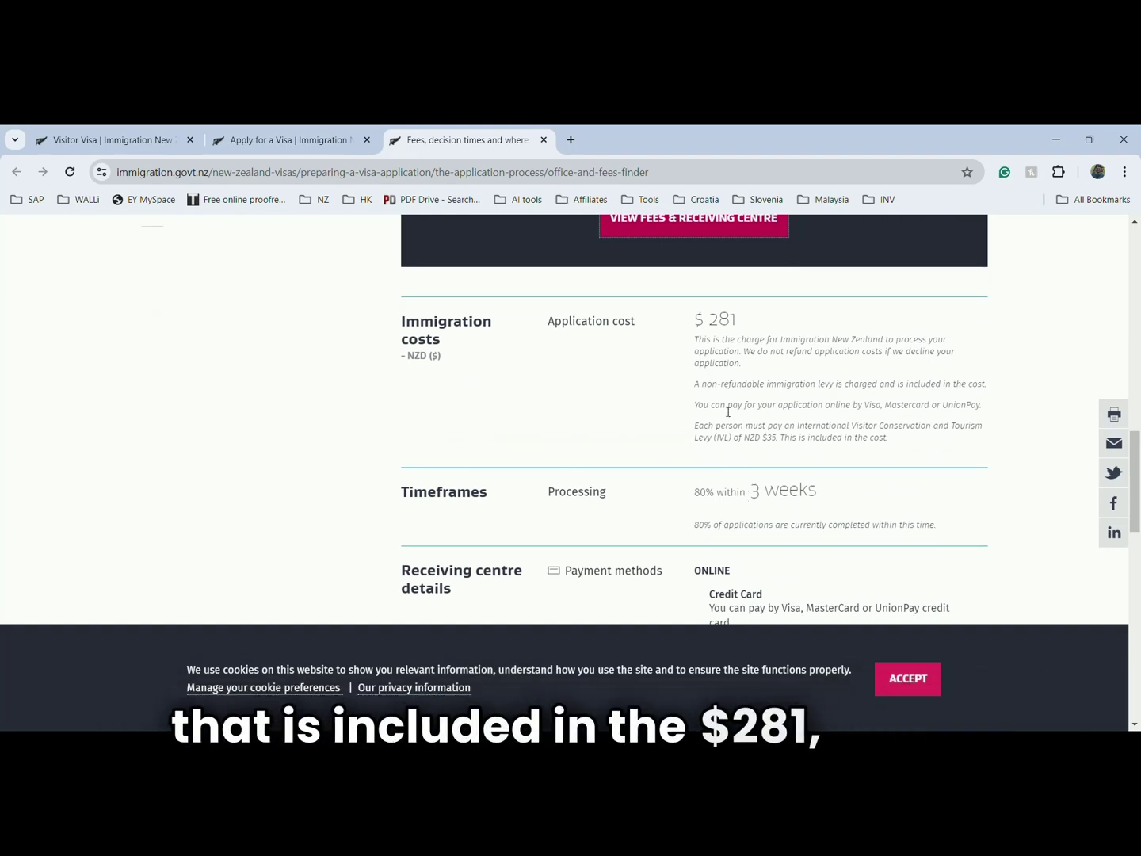
{"action": "left_click", "coordinate": [572, 140]}
{"action": "type", "text": "NZD"}
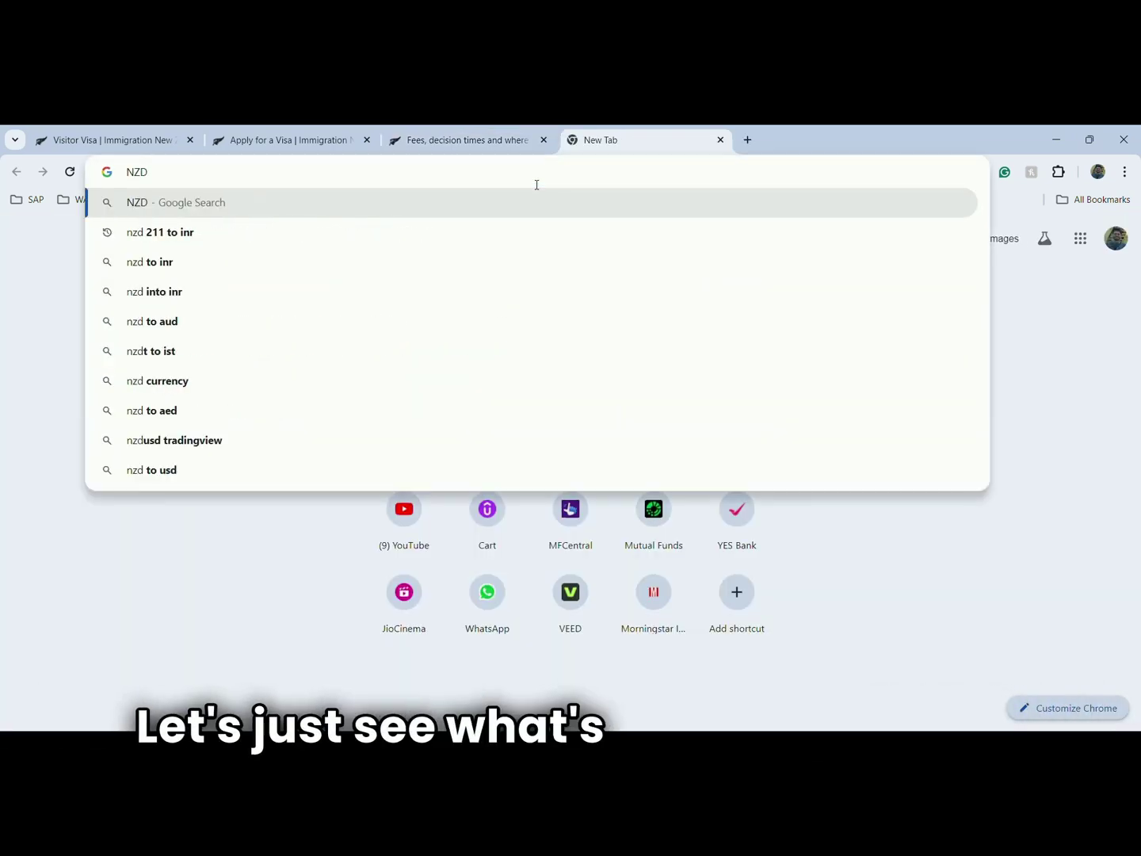
{"action": "type", "text": " 2"}
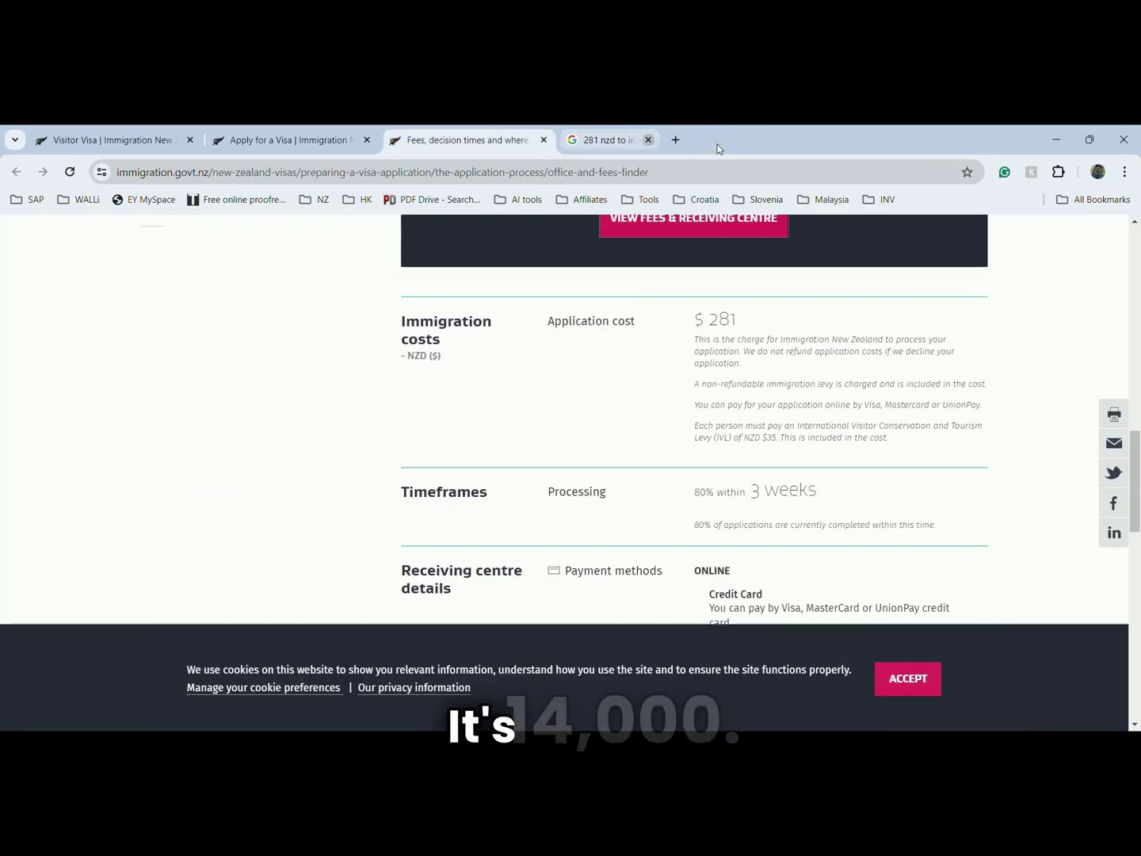
{"action": "left_click", "coordinate": [648, 140]}
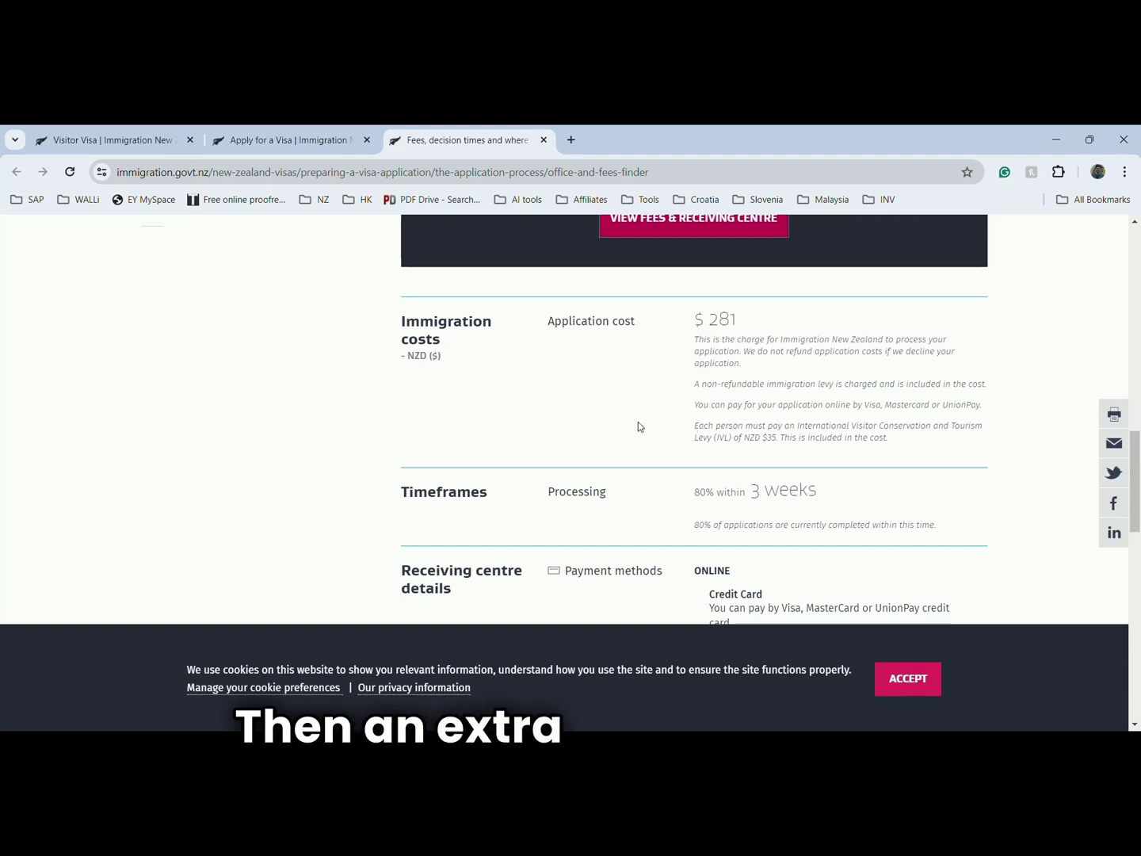
{"action": "scroll", "coordinate": [615, 421], "scroll_direction": "down", "scroll_amount": 1}
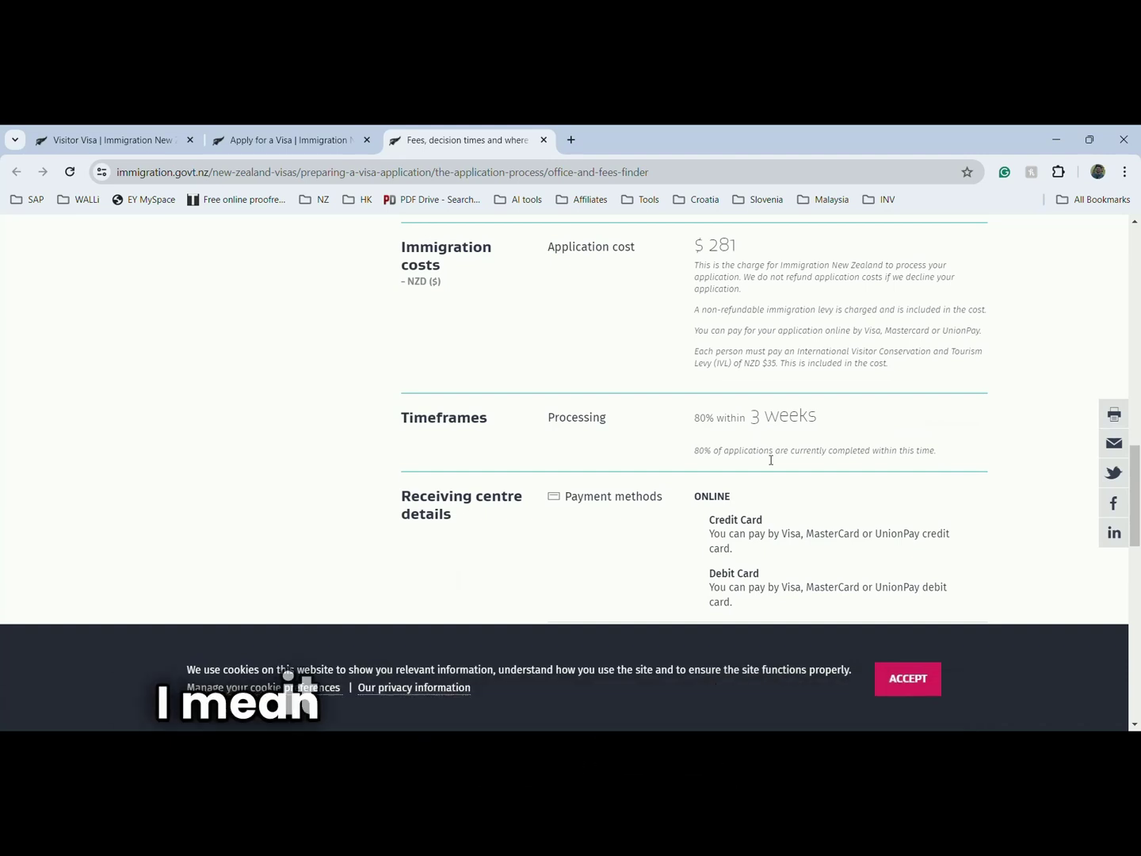
{"action": "scroll", "coordinate": [771, 460], "scroll_direction": "down", "scroll_amount": 2}
{"action": "scroll", "coordinate": [746, 459], "scroll_direction": "down", "scroll_amount": 1}
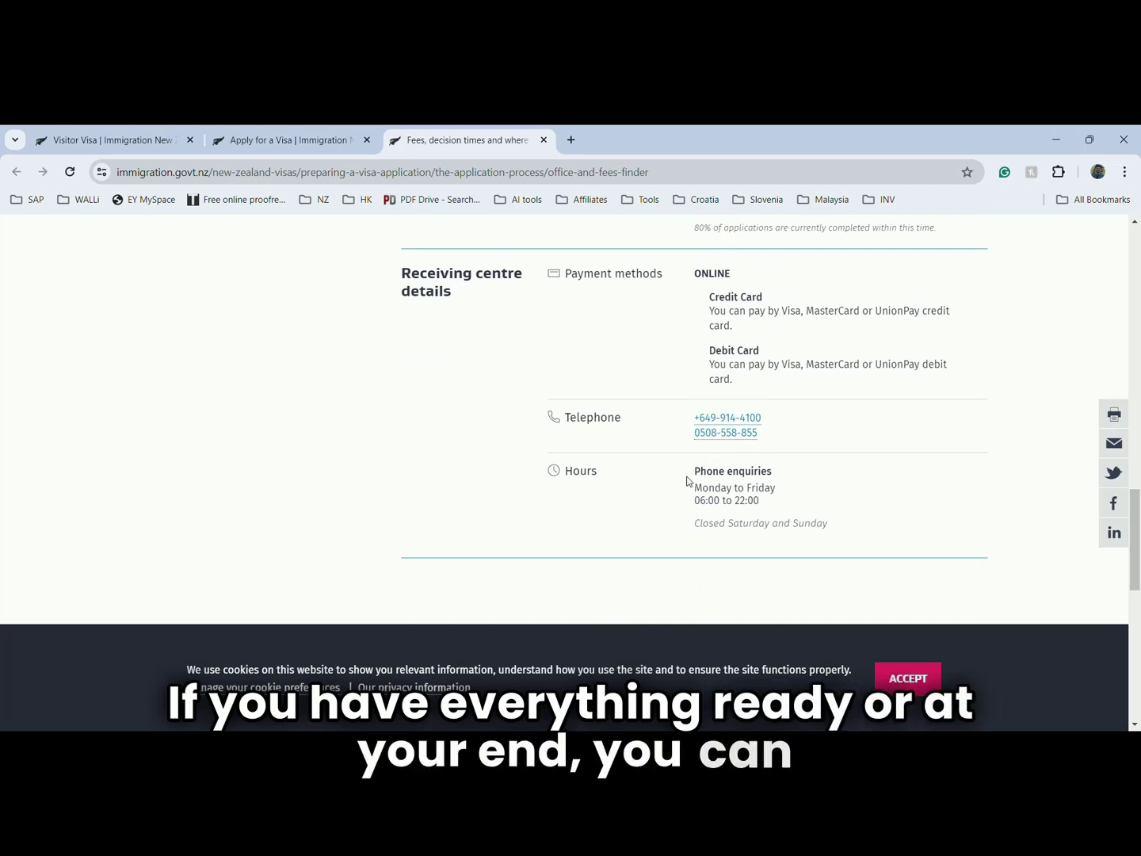
{"action": "scroll", "coordinate": [689, 483], "scroll_direction": "down", "scroll_amount": 2}
{"action": "scroll", "coordinate": [688, 483], "scroll_direction": "up", "scroll_amount": 1}
{"action": "scroll", "coordinate": [688, 485], "scroll_direction": "down", "scroll_amount": 3}
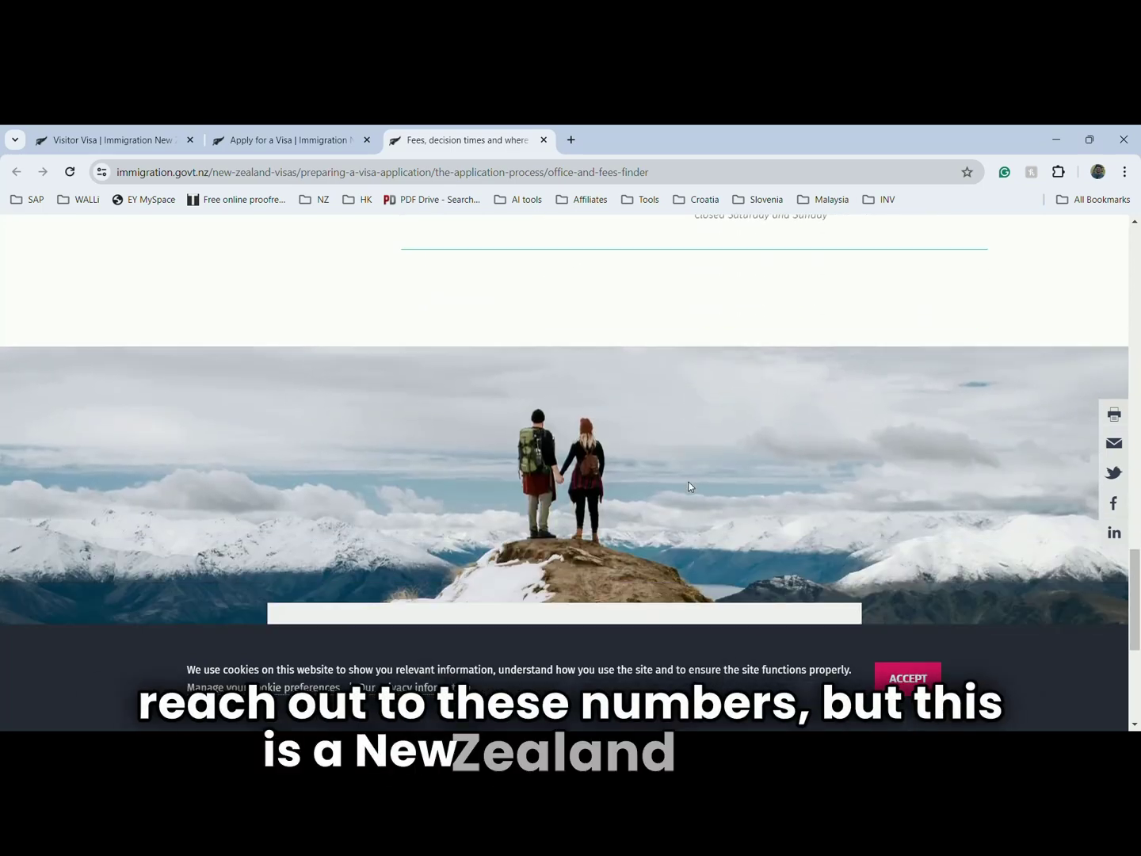
{"action": "scroll", "coordinate": [687, 484], "scroll_direction": "down", "scroll_amount": 2}
{"action": "scroll", "coordinate": [689, 485], "scroll_direction": "up", "scroll_amount": 9}
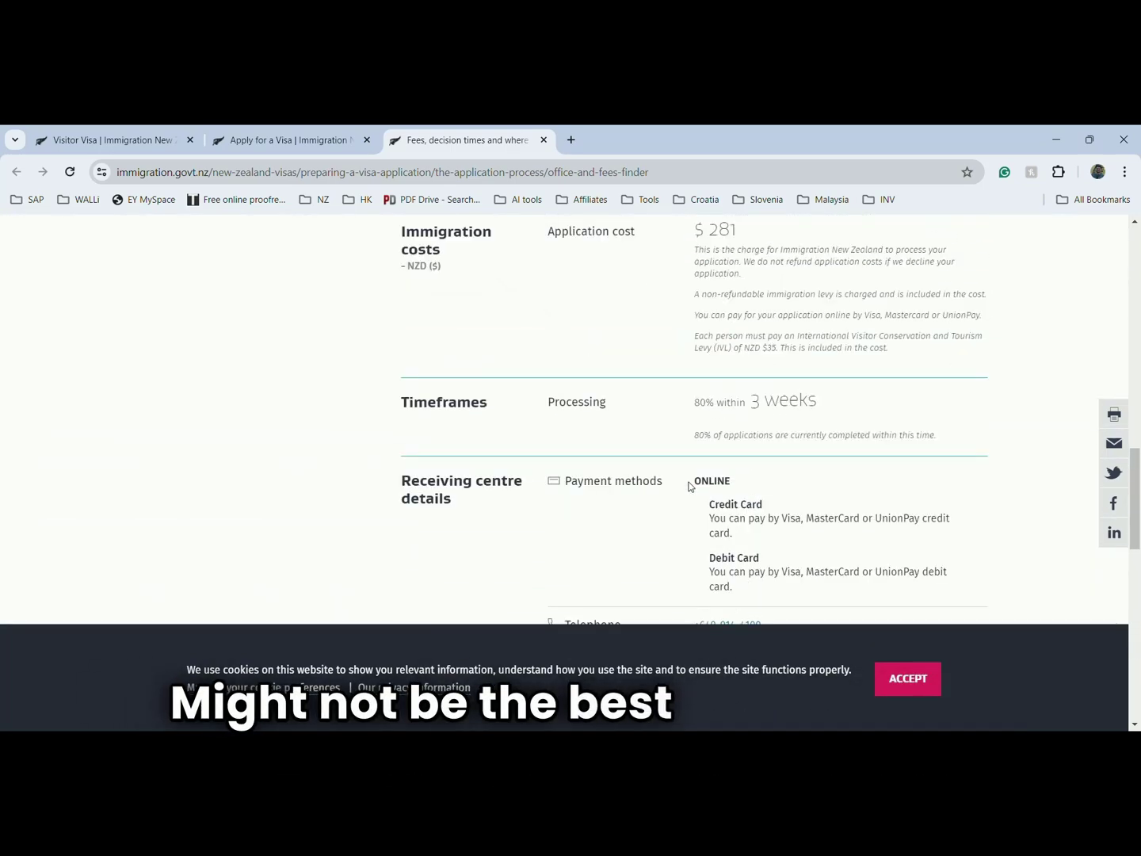
{"action": "scroll", "coordinate": [689, 485], "scroll_direction": "up", "scroll_amount": 3}
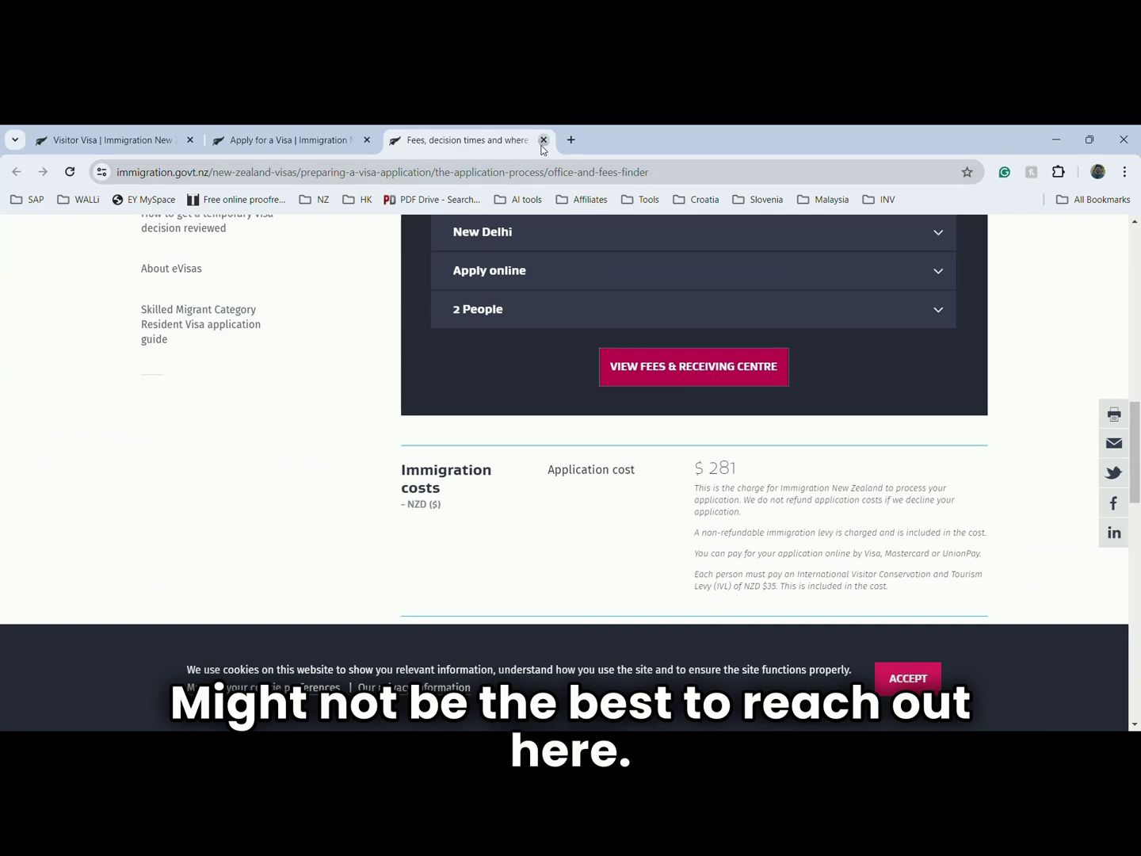
- Close the fees page and answer Temporary visa, currently outside New Zealand
{"action": "left_click", "coordinate": [544, 140]}
{"action": "scroll", "coordinate": [411, 510], "scroll_direction": "down", "scroll_amount": 2}
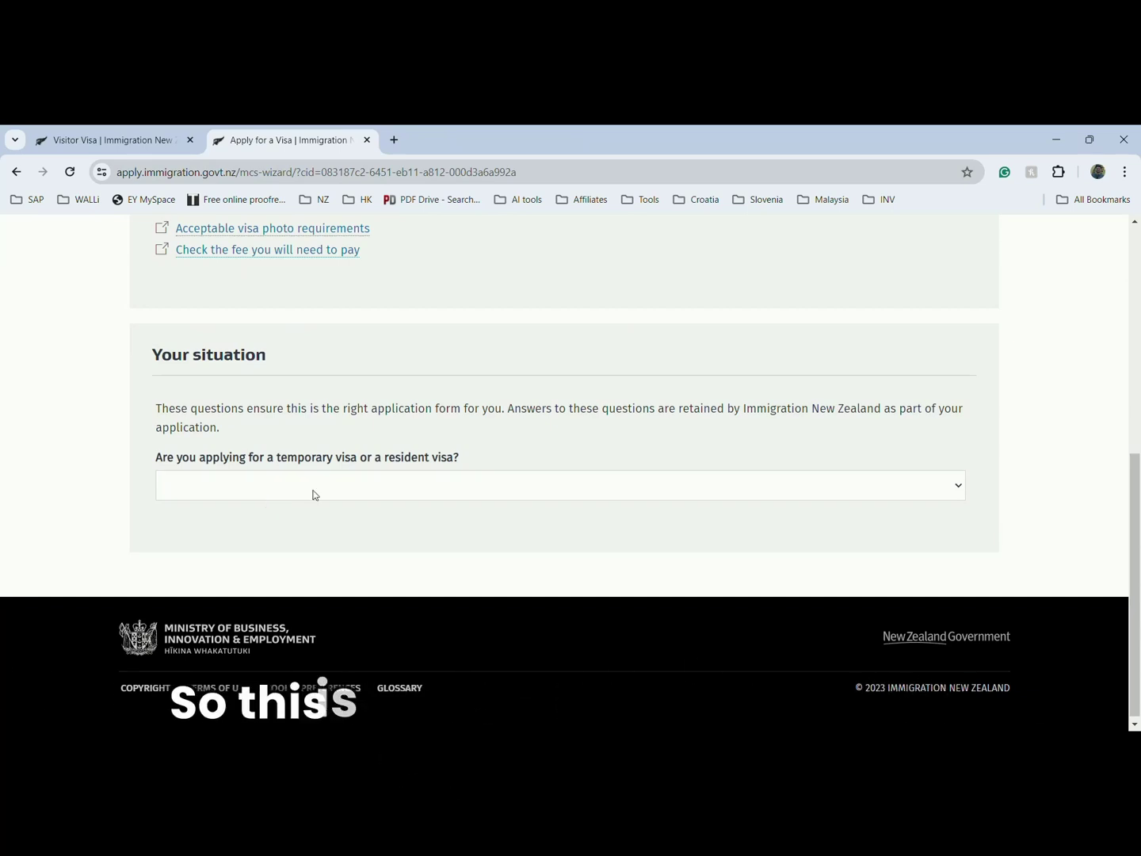
{"action": "left_click", "coordinate": [261, 489]}
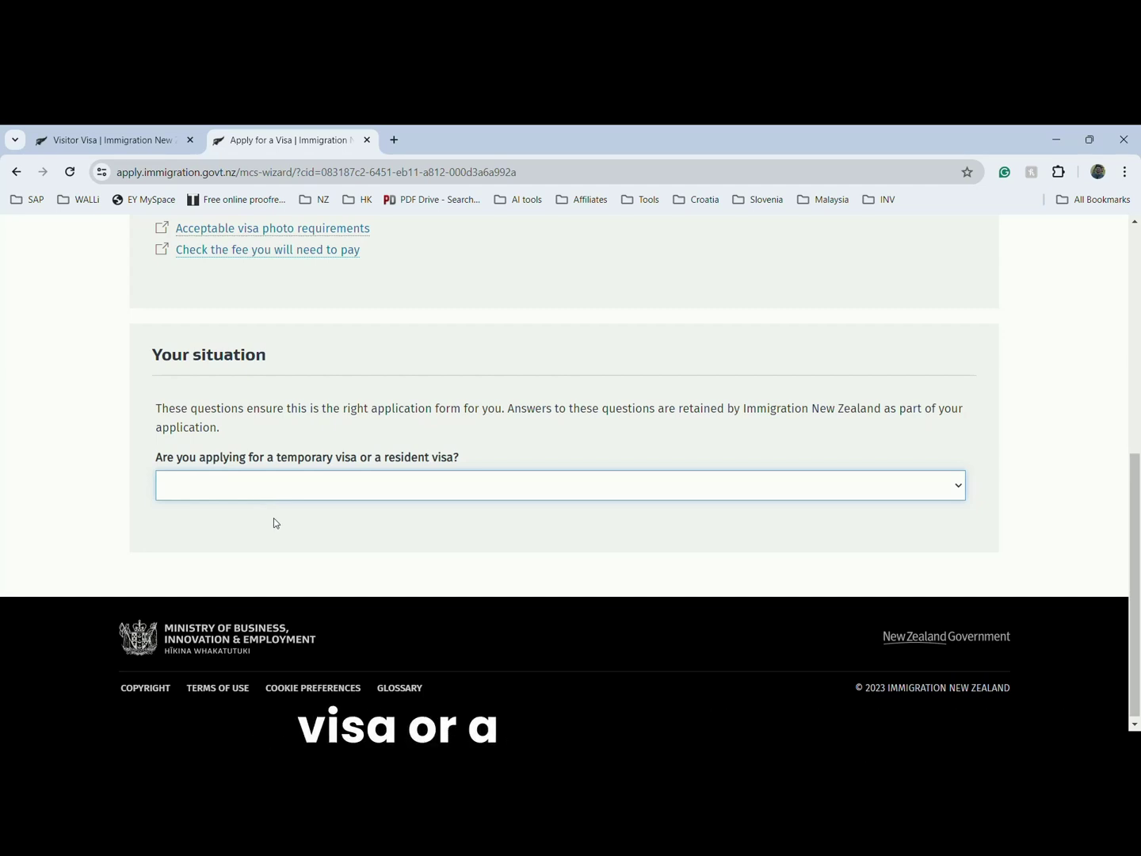
{"action": "left_click", "coordinate": [372, 545]}
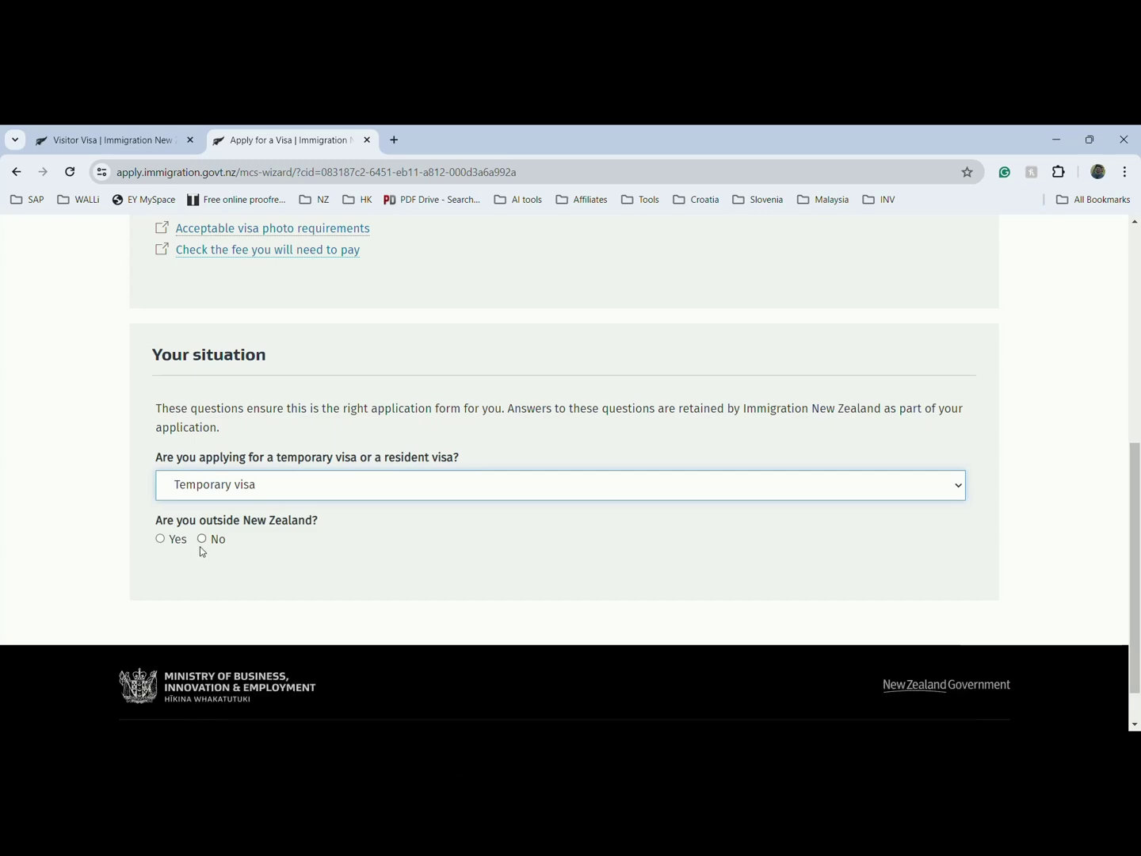
{"action": "left_click", "coordinate": [168, 546]}
{"action": "scroll", "coordinate": [208, 553], "scroll_direction": "down", "scroll_amount": 2}
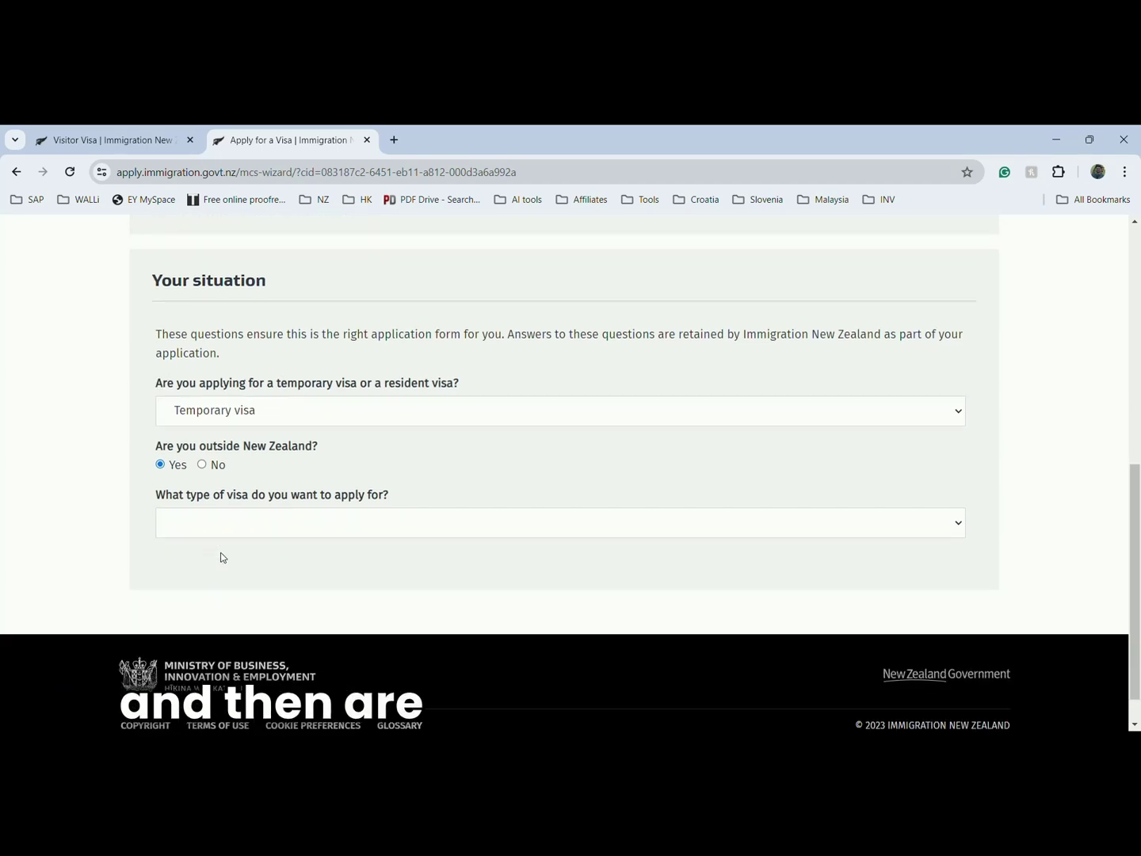
- Choose Visitor as the visa type and answer No to visa-waiver citizenship
{"action": "left_click", "coordinate": [326, 523]}
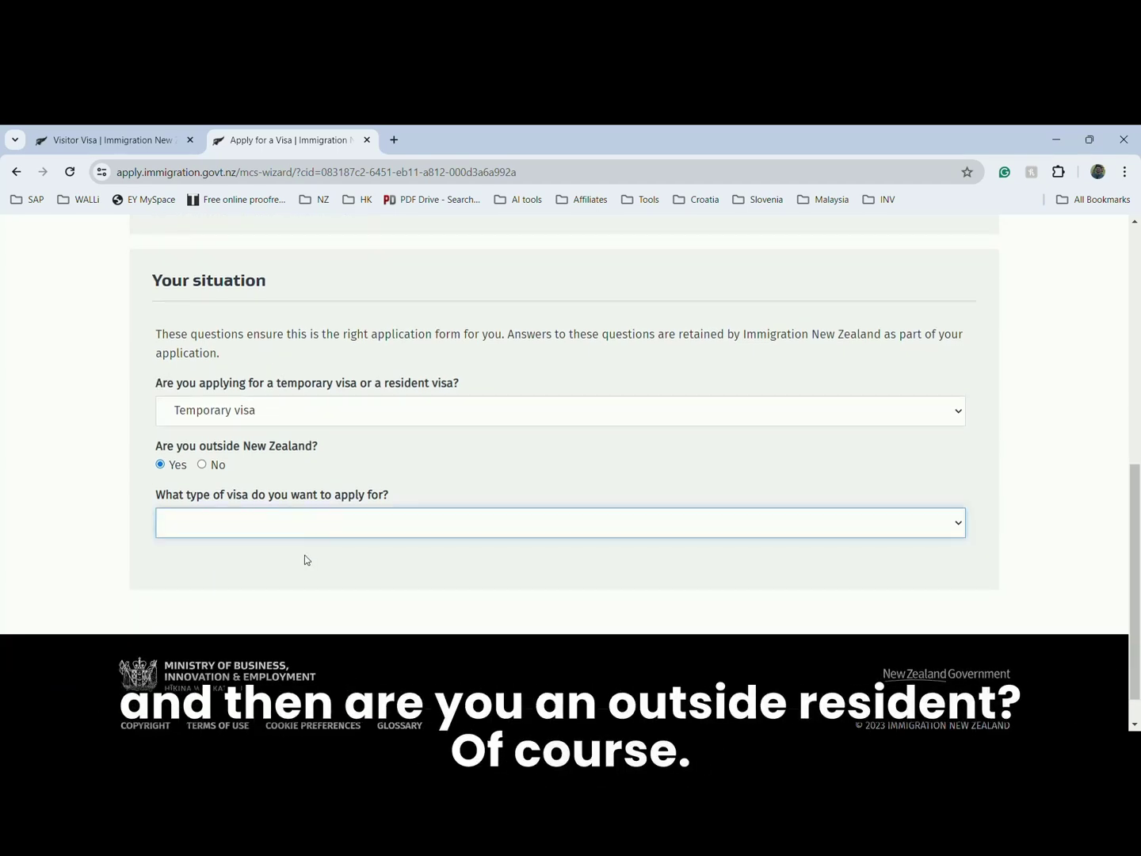
{"action": "left_click", "coordinate": [285, 602]}
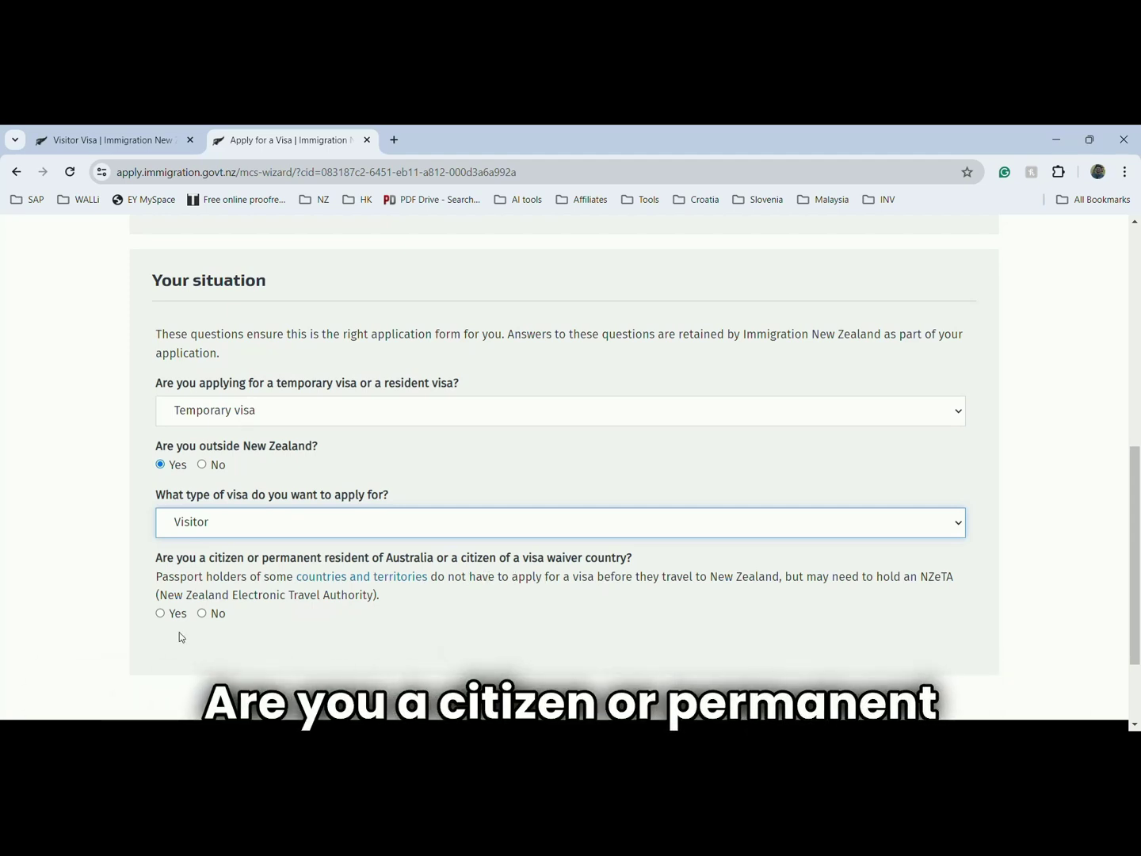
{"action": "left_click", "coordinate": [201, 613]}
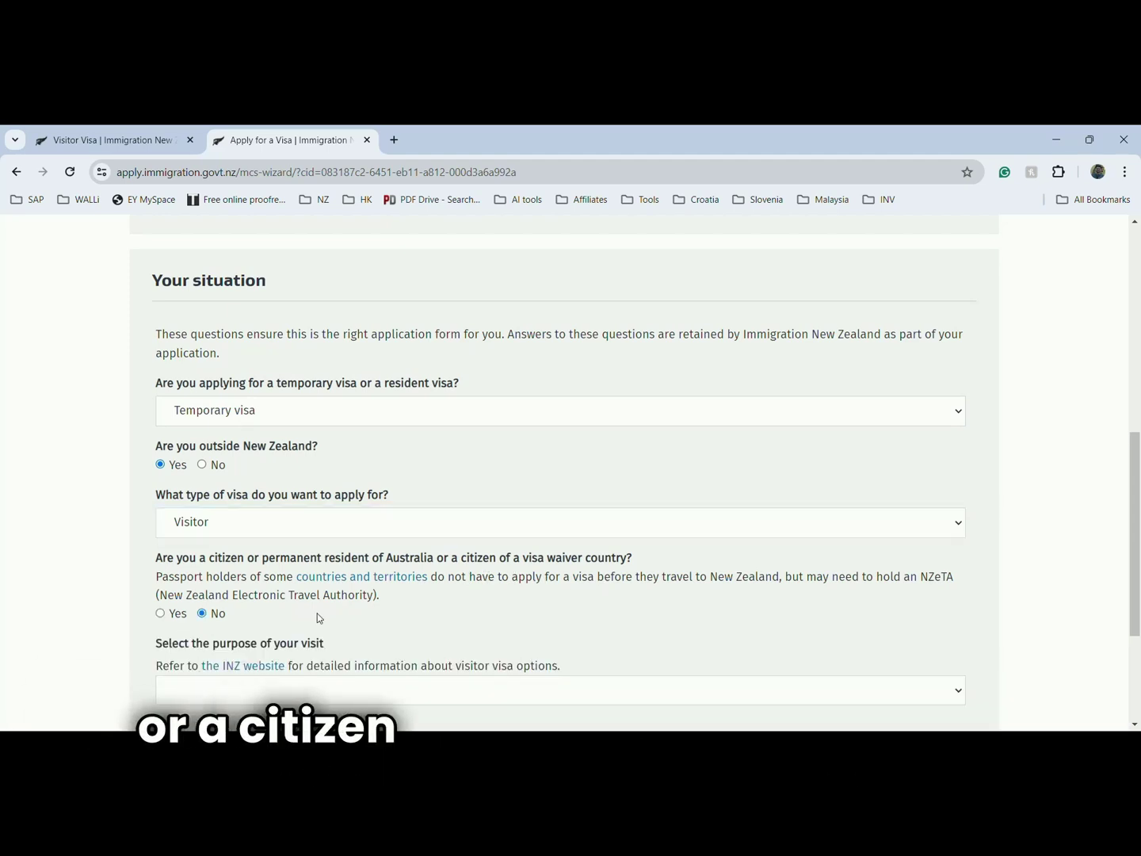
{"action": "scroll", "coordinate": [318, 613], "scroll_direction": "down", "scroll_amount": 3}
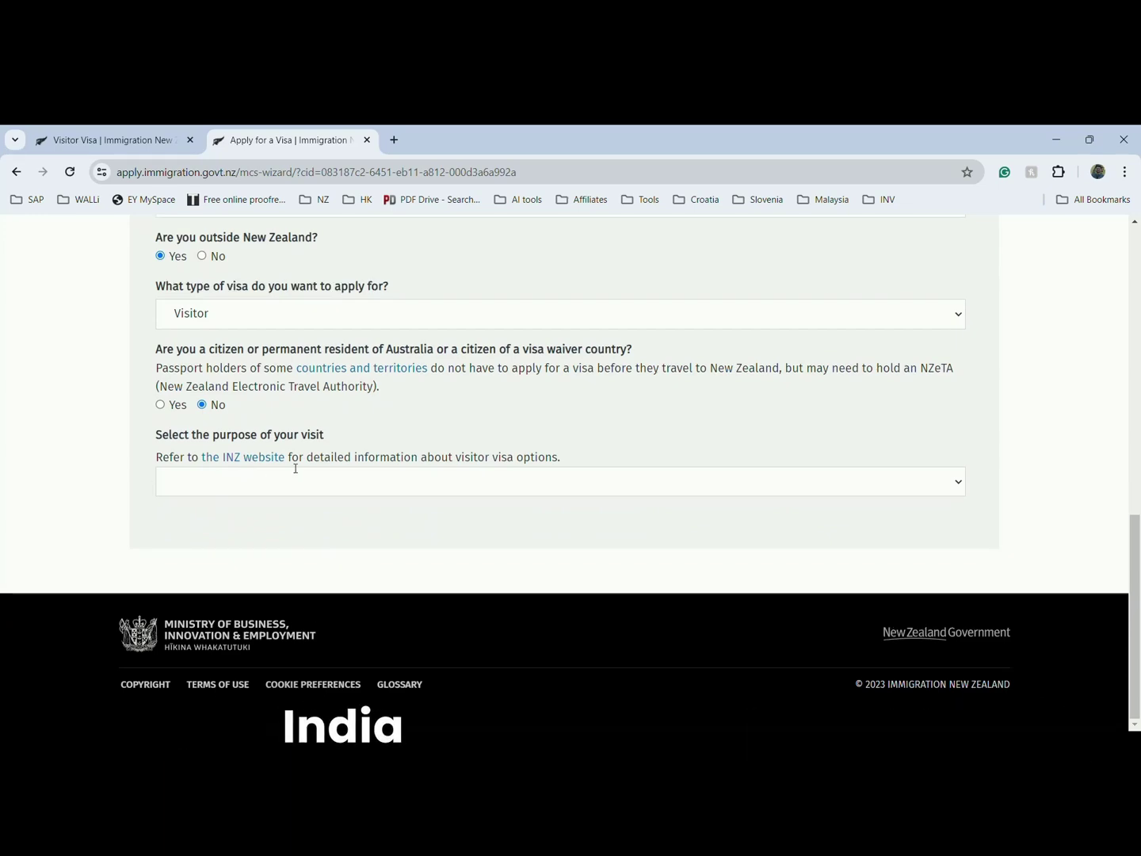
- Set the visit purpose to Tourism or Holiday with holiday or vacation as the reason
{"action": "left_click", "coordinate": [321, 481]}
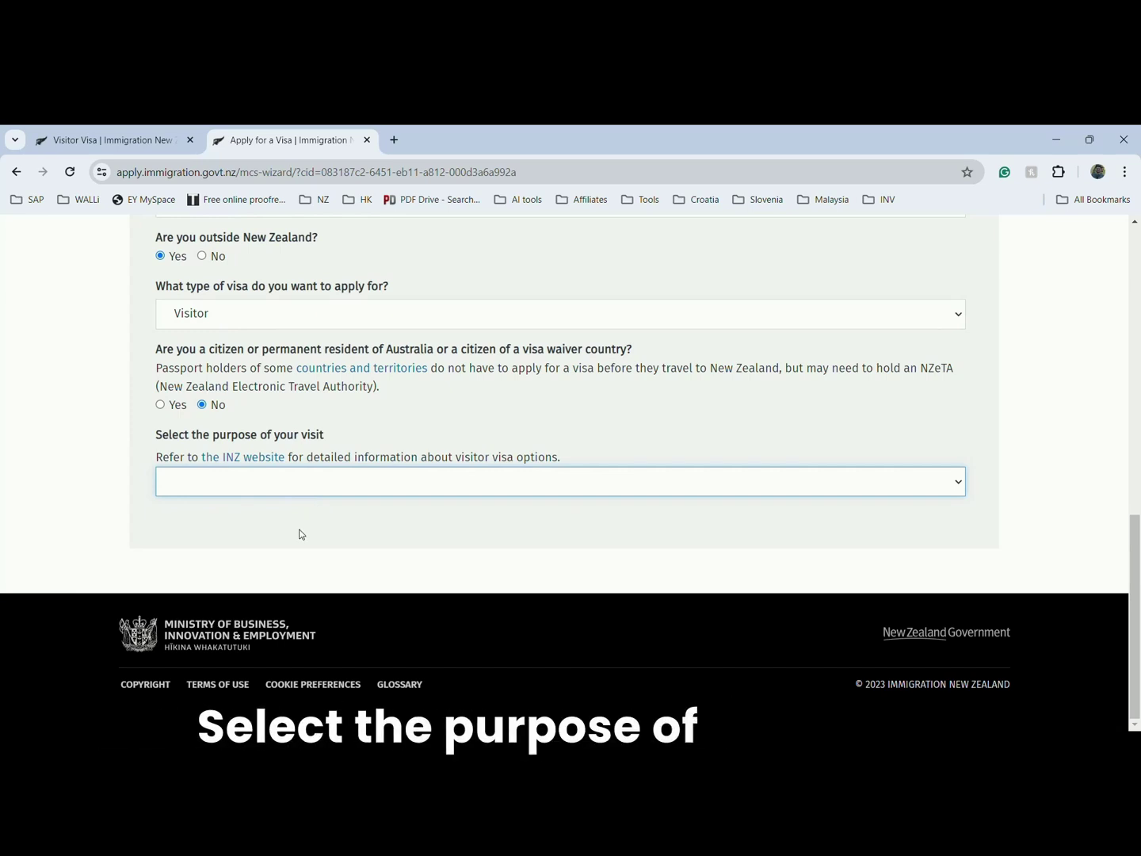
{"action": "left_click", "coordinate": [299, 532]}
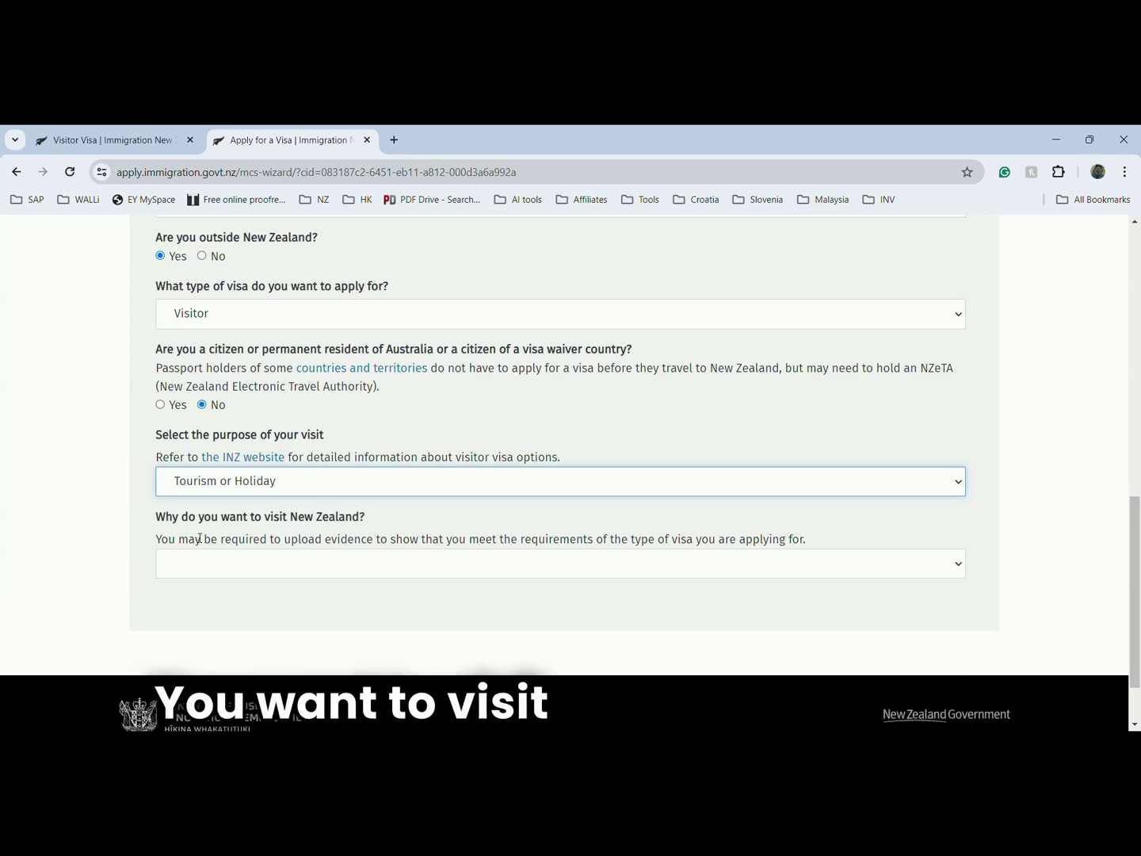
{"action": "left_click", "coordinate": [289, 571]}
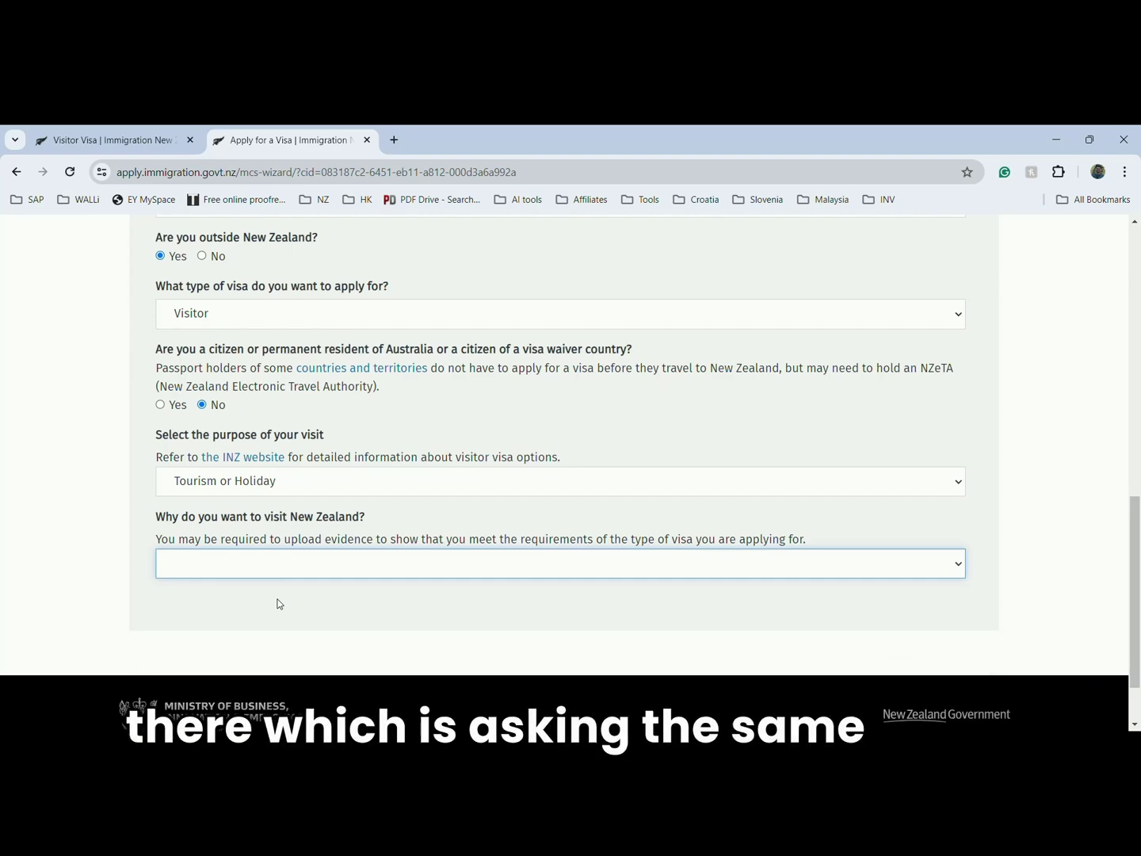
{"action": "left_click", "coordinate": [280, 603]}
{"action": "scroll", "coordinate": [280, 604], "scroll_direction": "down", "scroll_amount": 5}
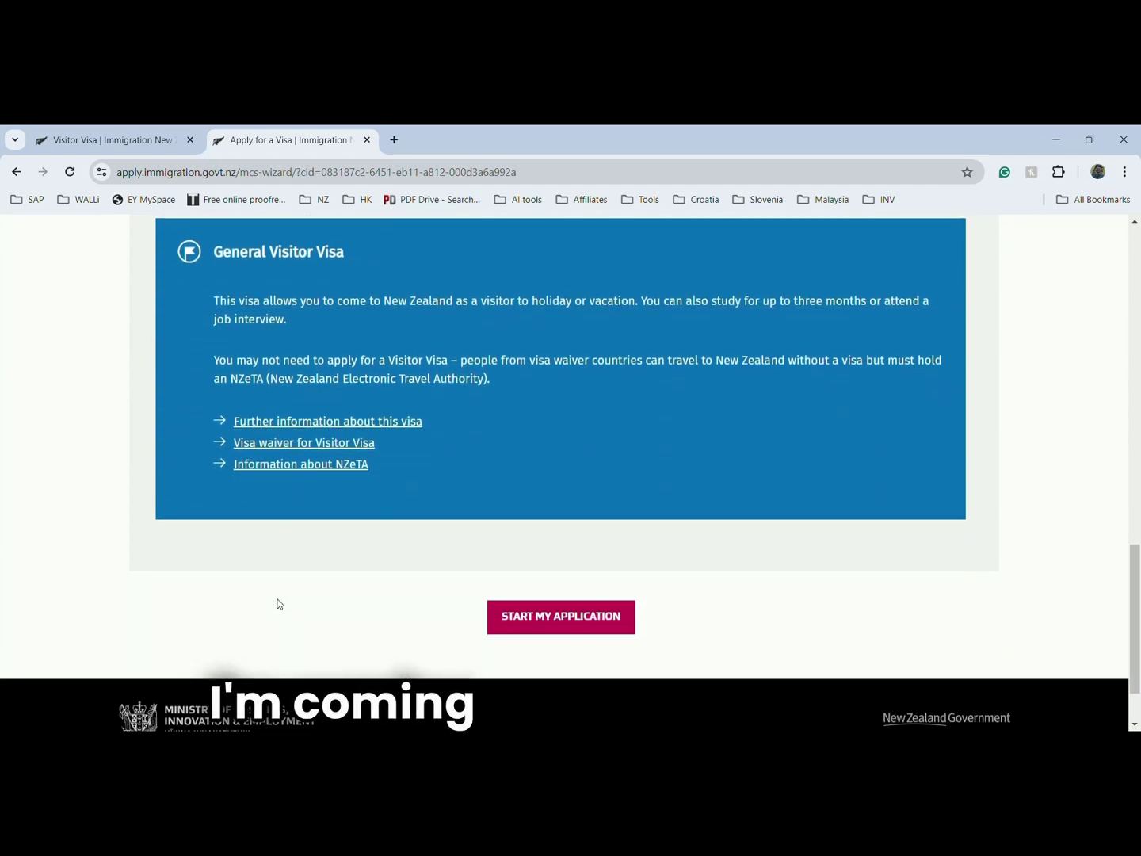
- Start the General Visitor Visa application and continue on the Principal applicant row
{"action": "left_click", "coordinate": [512, 621]}
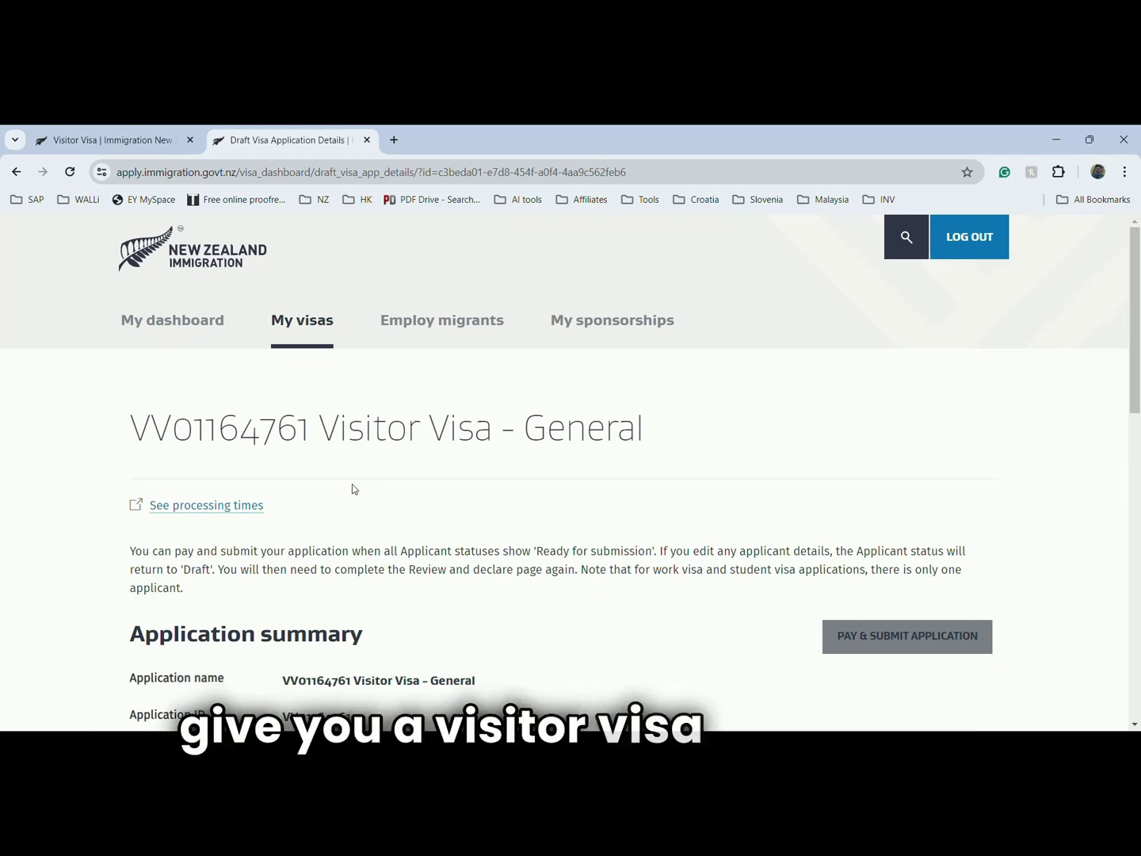
{"action": "scroll", "coordinate": [353, 486], "scroll_direction": "down", "scroll_amount": 1}
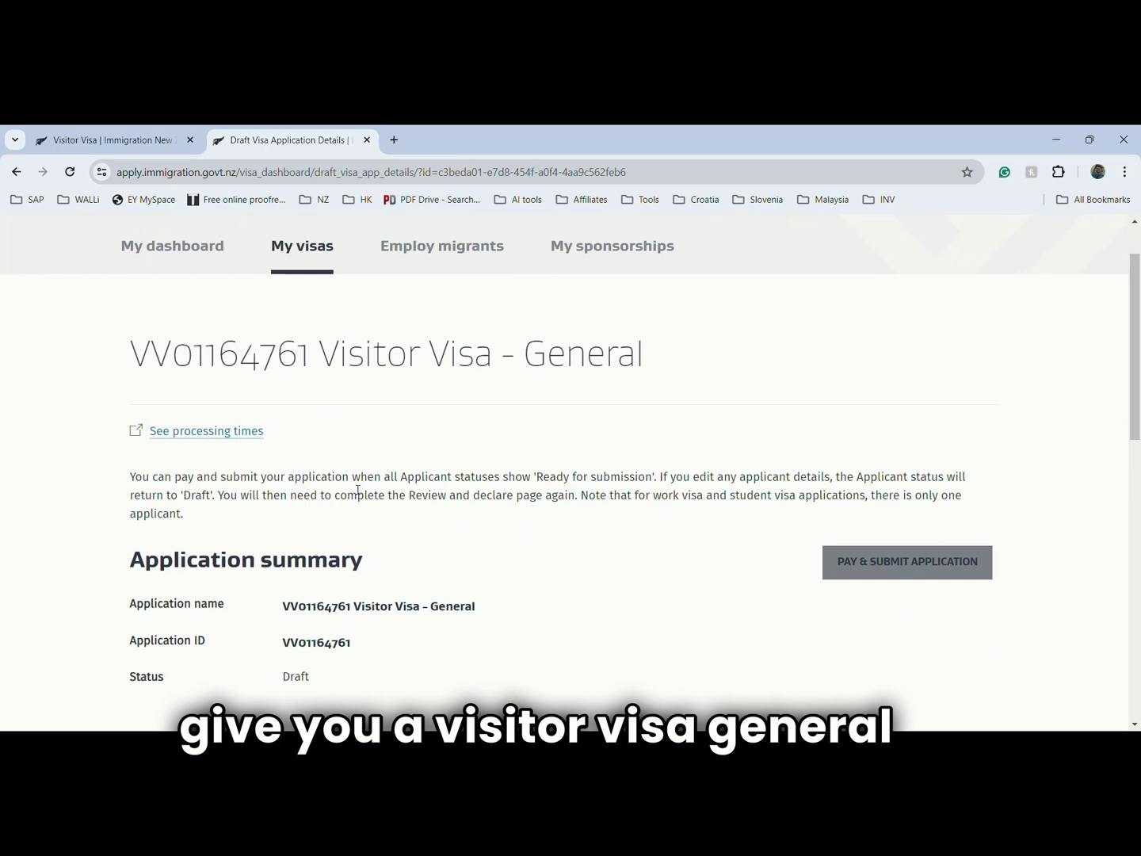
{"action": "scroll", "coordinate": [305, 595], "scroll_direction": "down", "scroll_amount": 2}
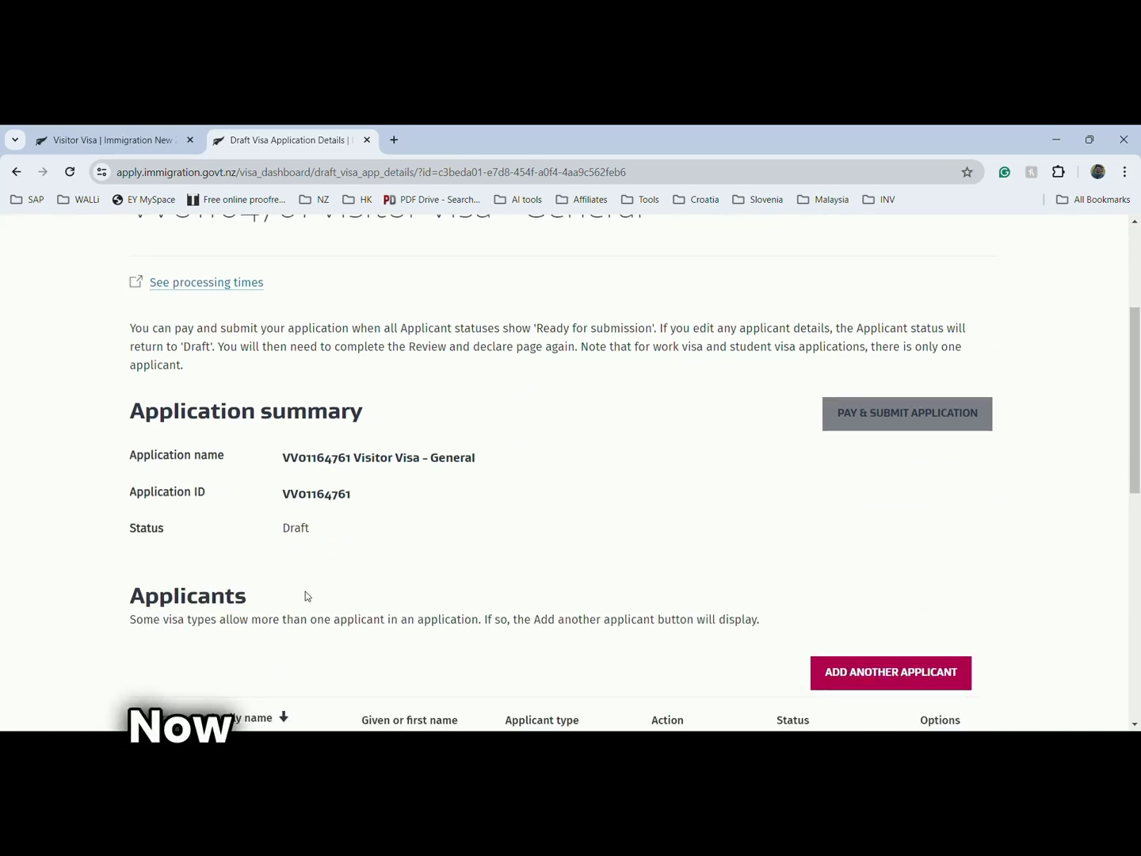
{"action": "scroll", "coordinate": [296, 555], "scroll_direction": "down", "scroll_amount": 2}
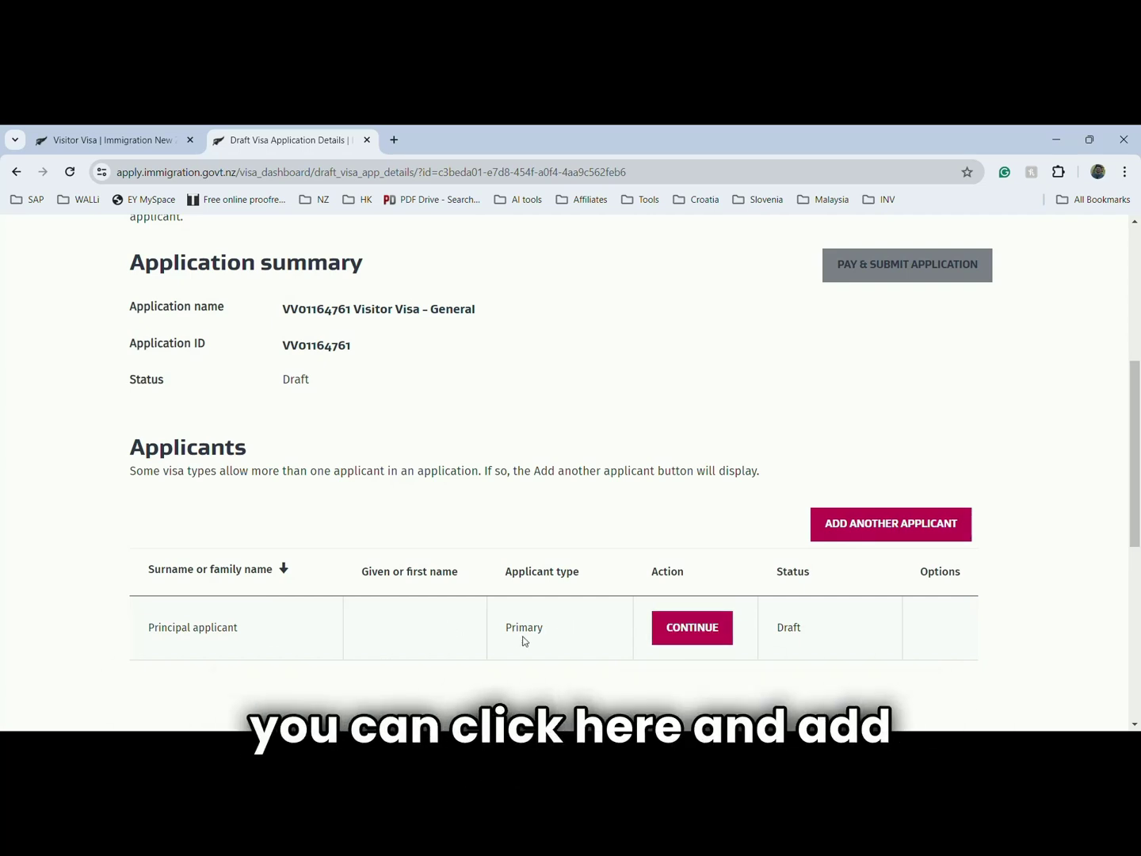
{"action": "left_click", "coordinate": [706, 634]}
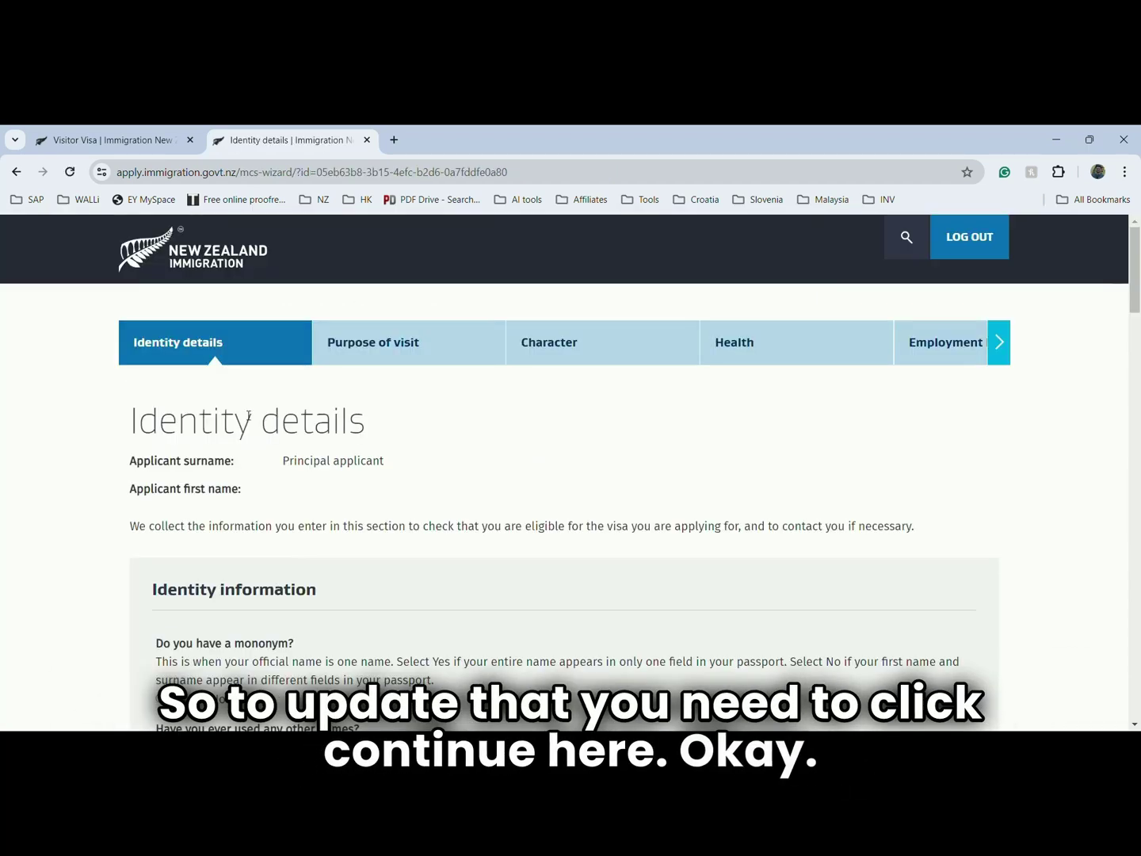
- Answer No to having a mononym and enter the applicant's given name
{"action": "scroll", "coordinate": [323, 546], "scroll_direction": "down", "scroll_amount": 2}
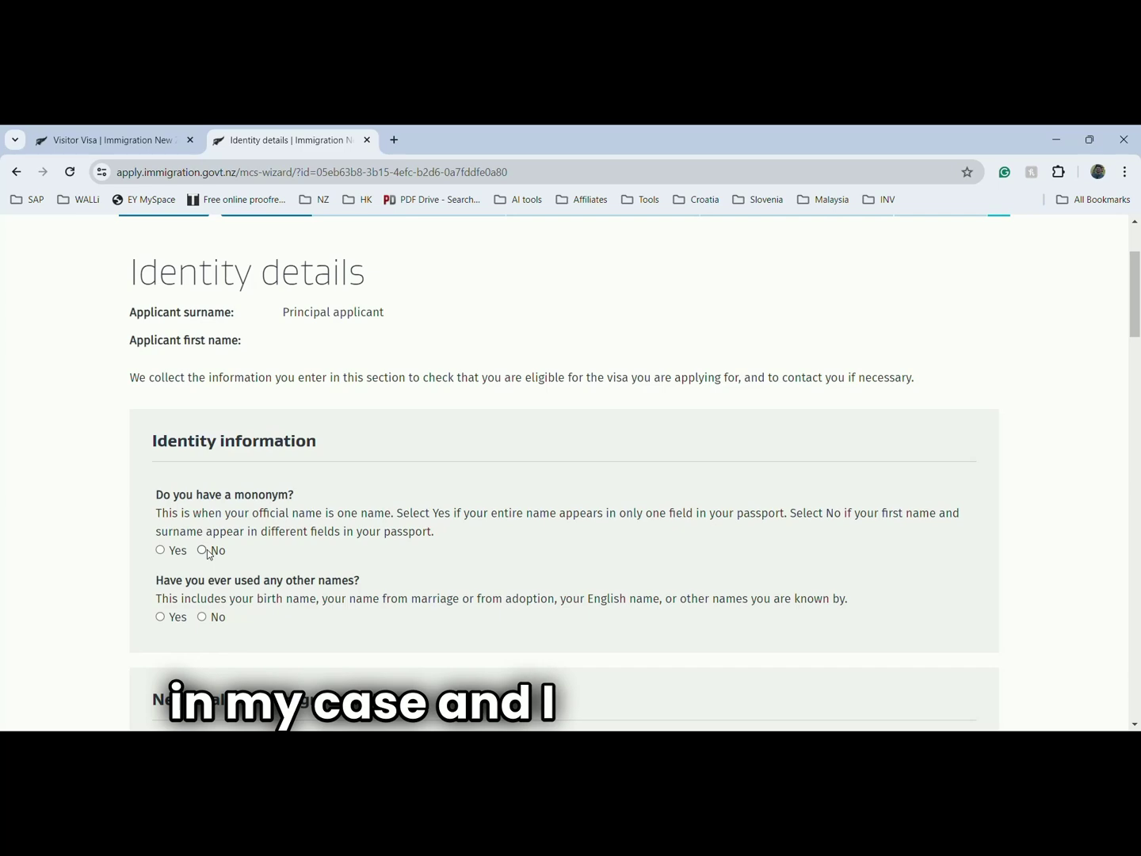
{"action": "left_click", "coordinate": [202, 550]}
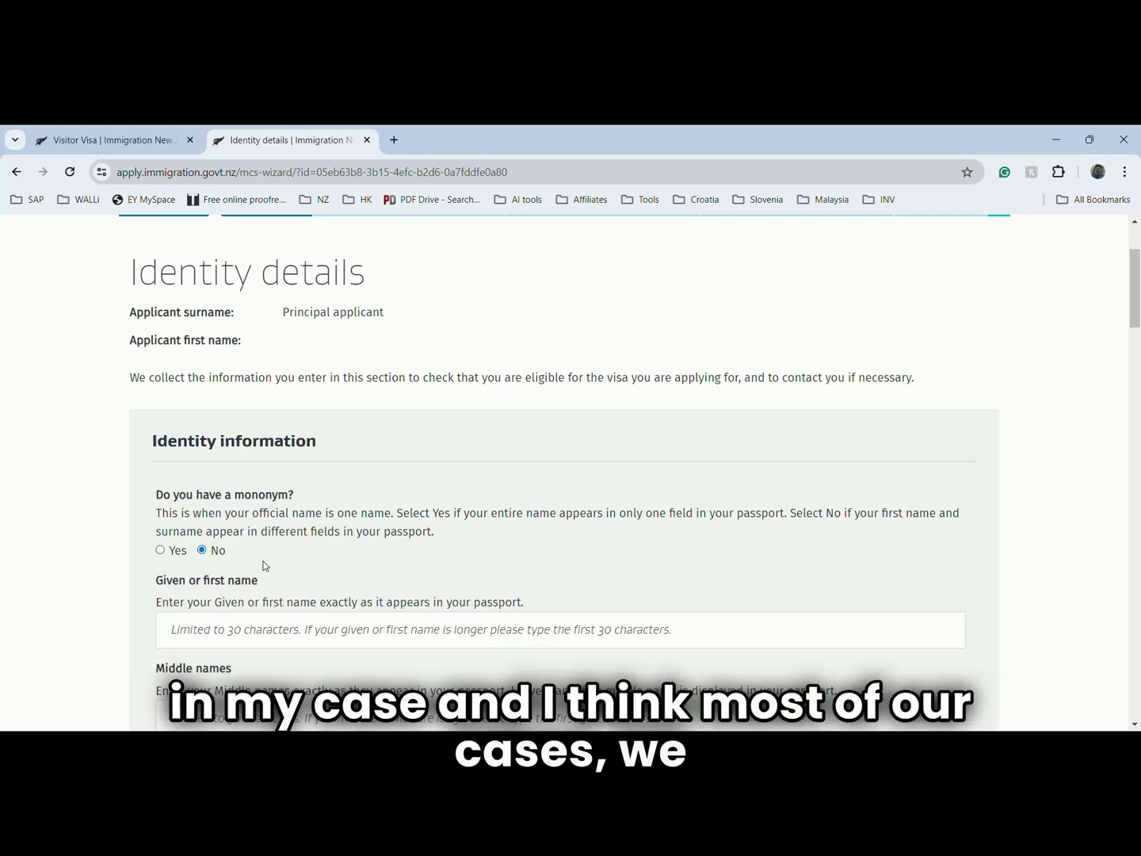
{"action": "scroll", "coordinate": [243, 467], "scroll_direction": "down", "scroll_amount": 3}
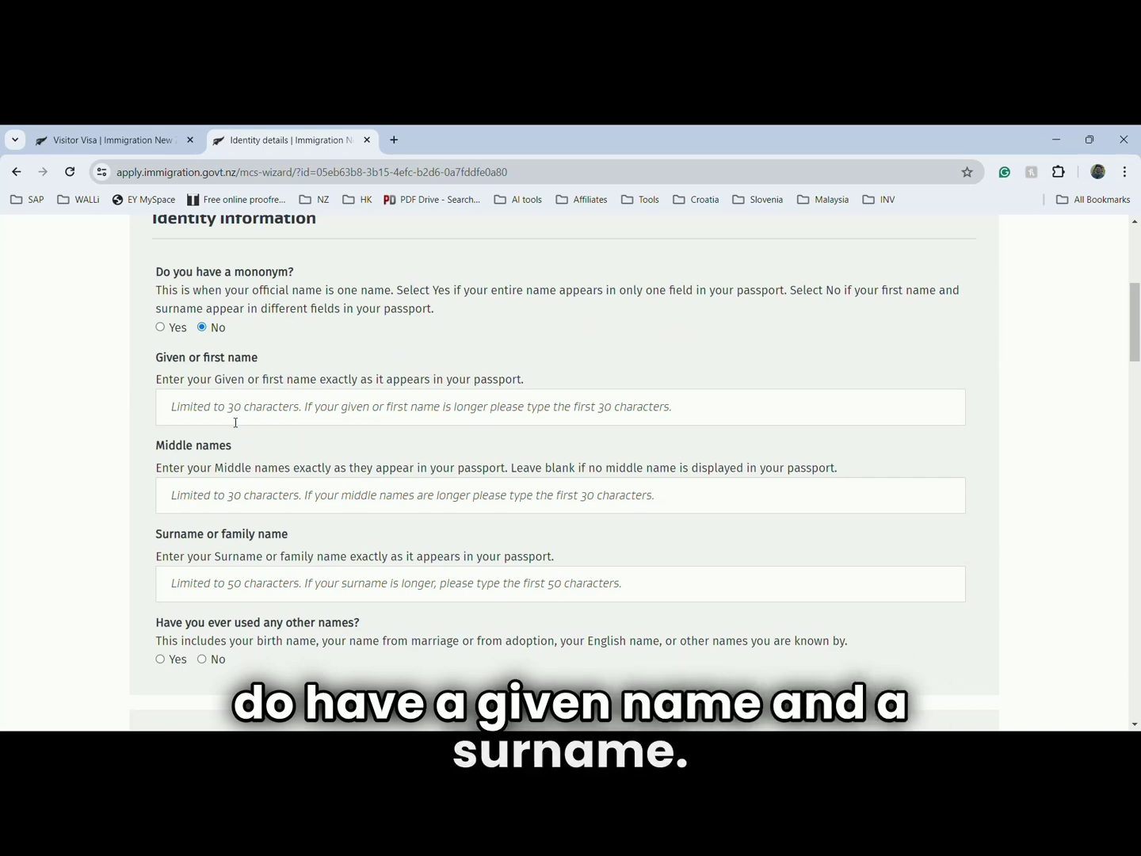
{"action": "left_click", "coordinate": [236, 420]}
{"action": "type", "text": "Sayan"}
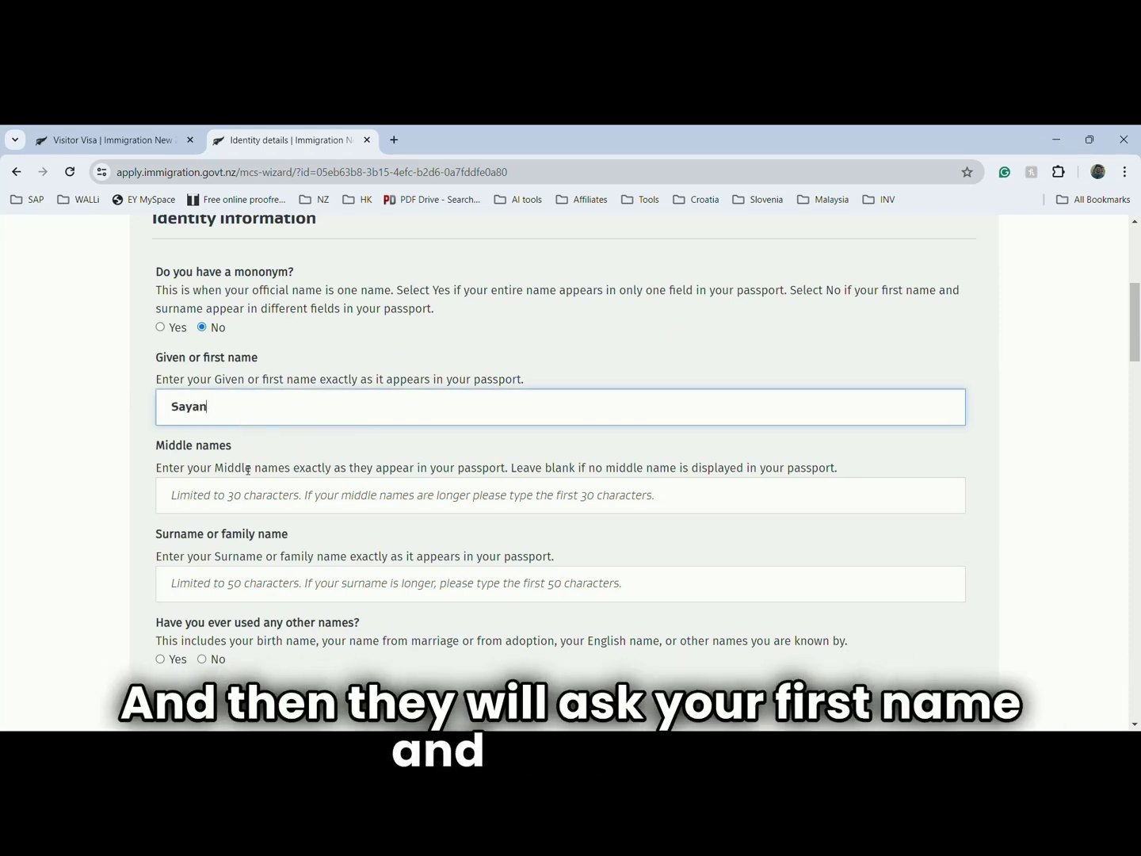
- Fill in the surname and answer No to having used other names
{"action": "left_click", "coordinate": [242, 577]}
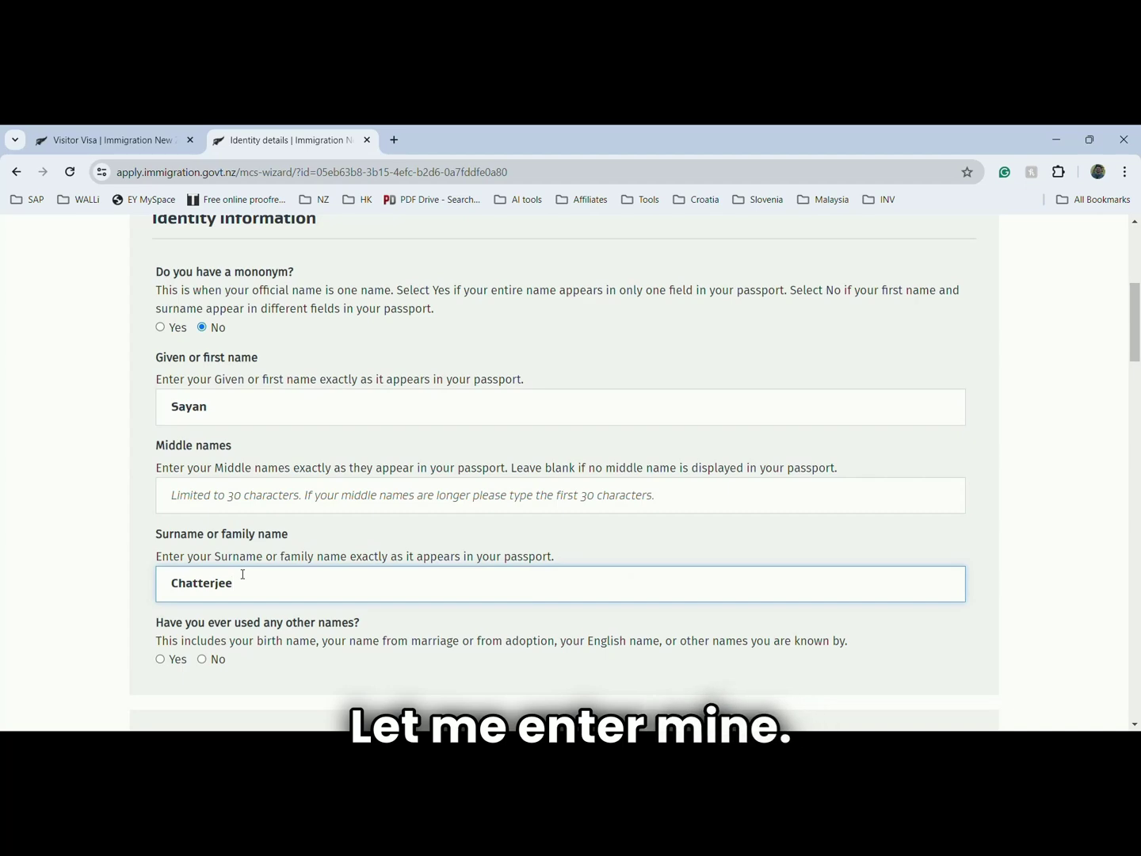
{"action": "left_click", "coordinate": [249, 606]}
{"action": "scroll", "coordinate": [191, 571], "scroll_direction": "down", "scroll_amount": 3}
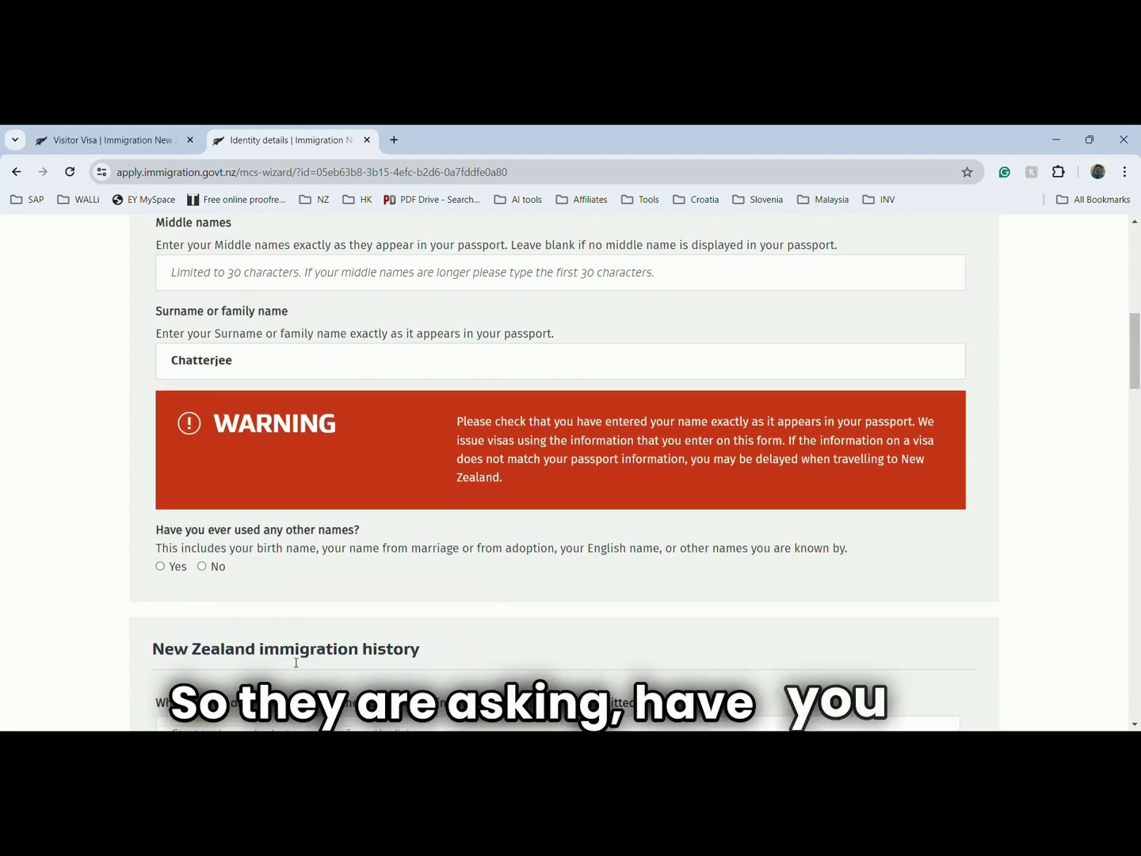
{"action": "left_click", "coordinate": [203, 570]}
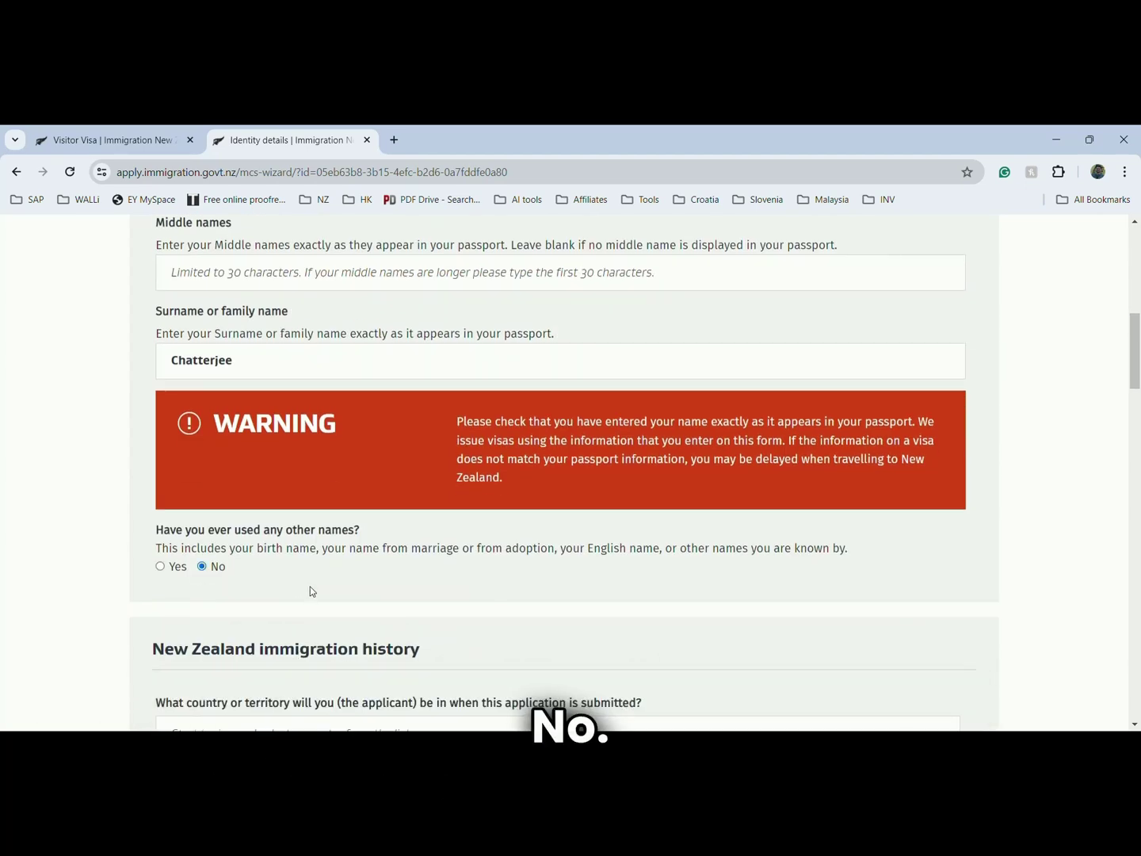
{"action": "scroll", "coordinate": [311, 587], "scroll_direction": "up", "scroll_amount": 2}
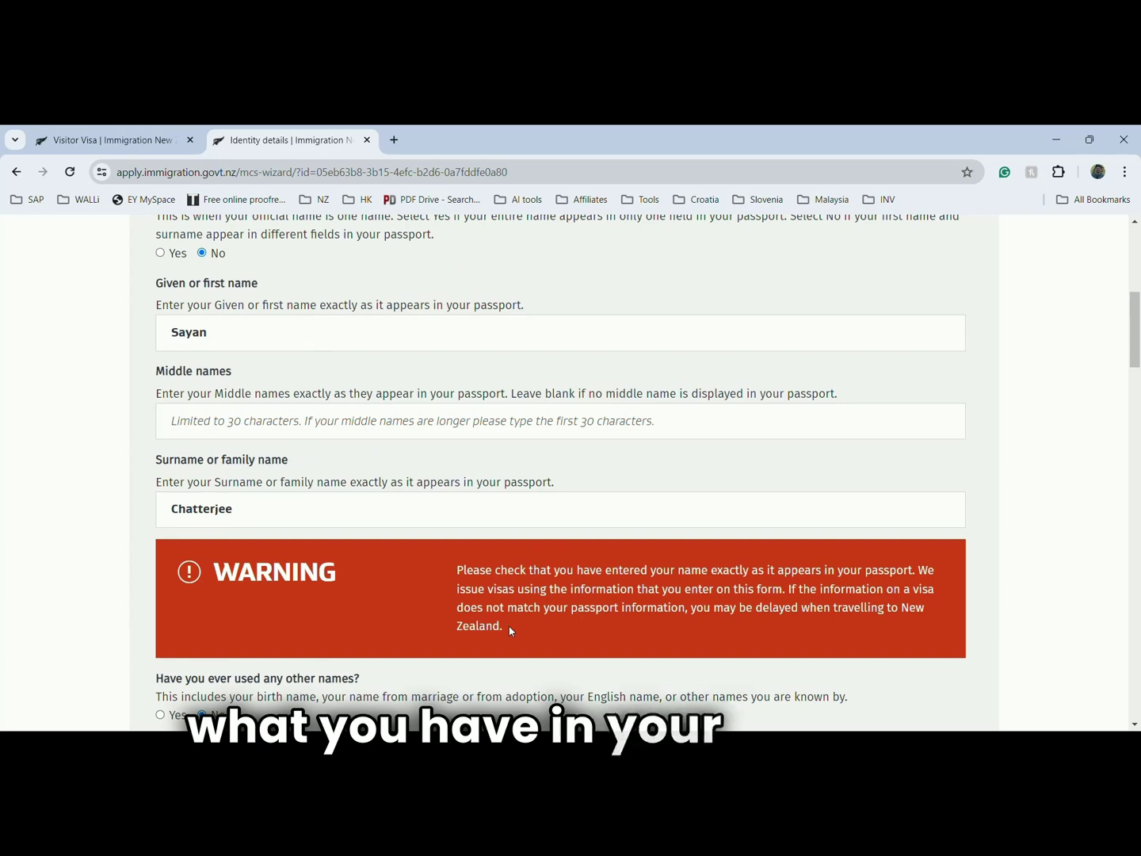
{"action": "scroll", "coordinate": [511, 631], "scroll_direction": "down", "scroll_amount": 4}
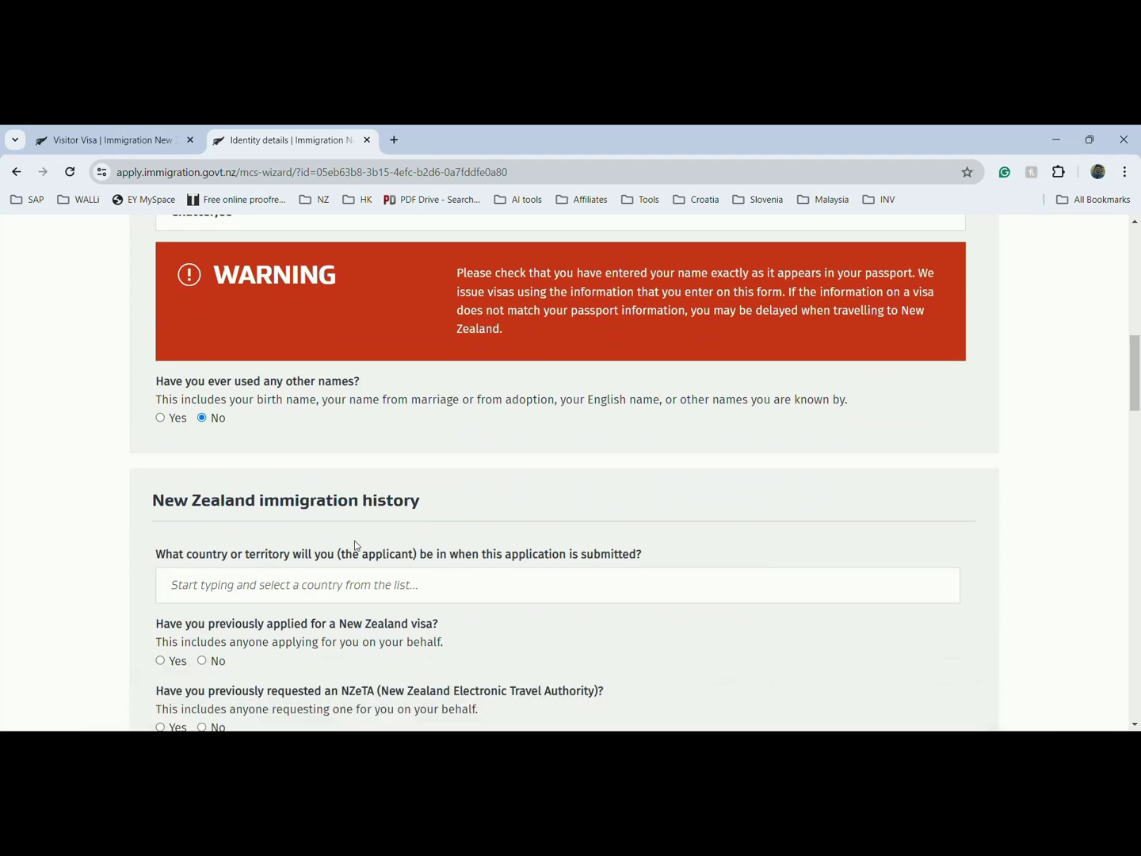
- Enter India as the country at the time of submission
{"action": "scroll", "coordinate": [354, 540], "scroll_direction": "down", "scroll_amount": 2}
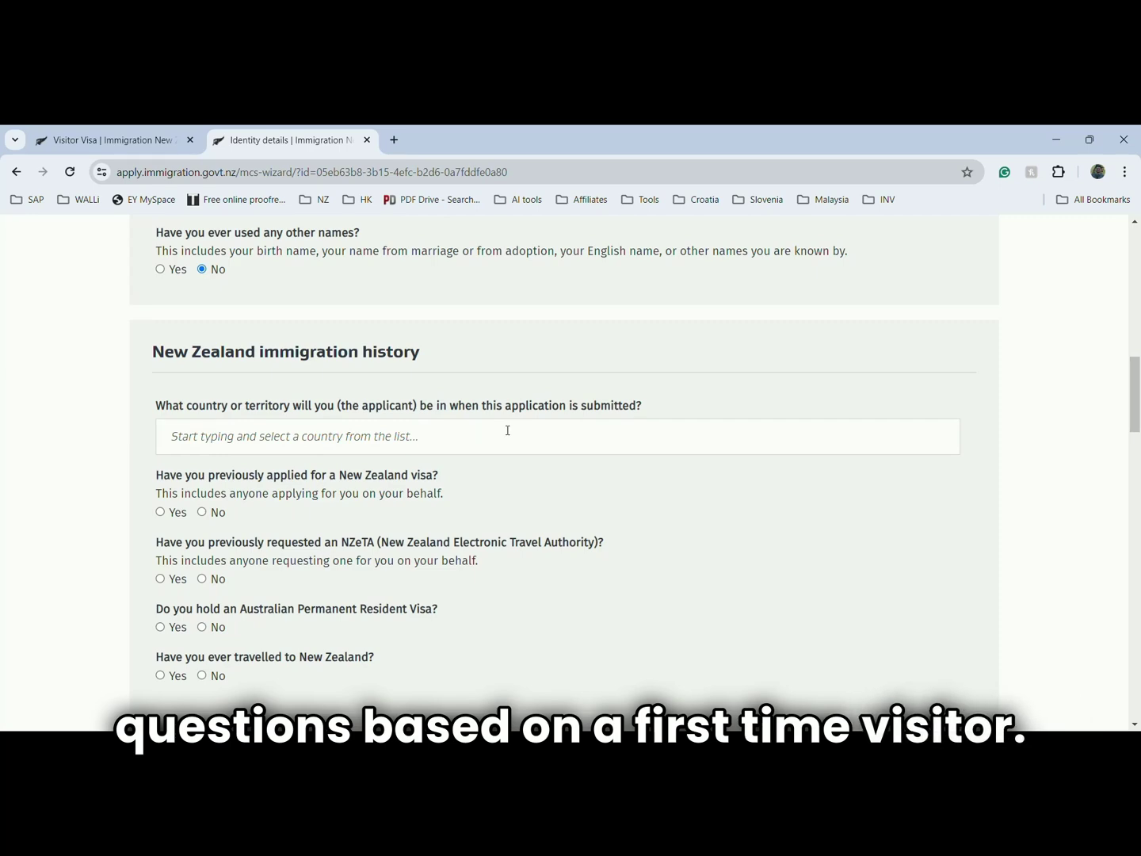
{"action": "left_click", "coordinate": [475, 438]}
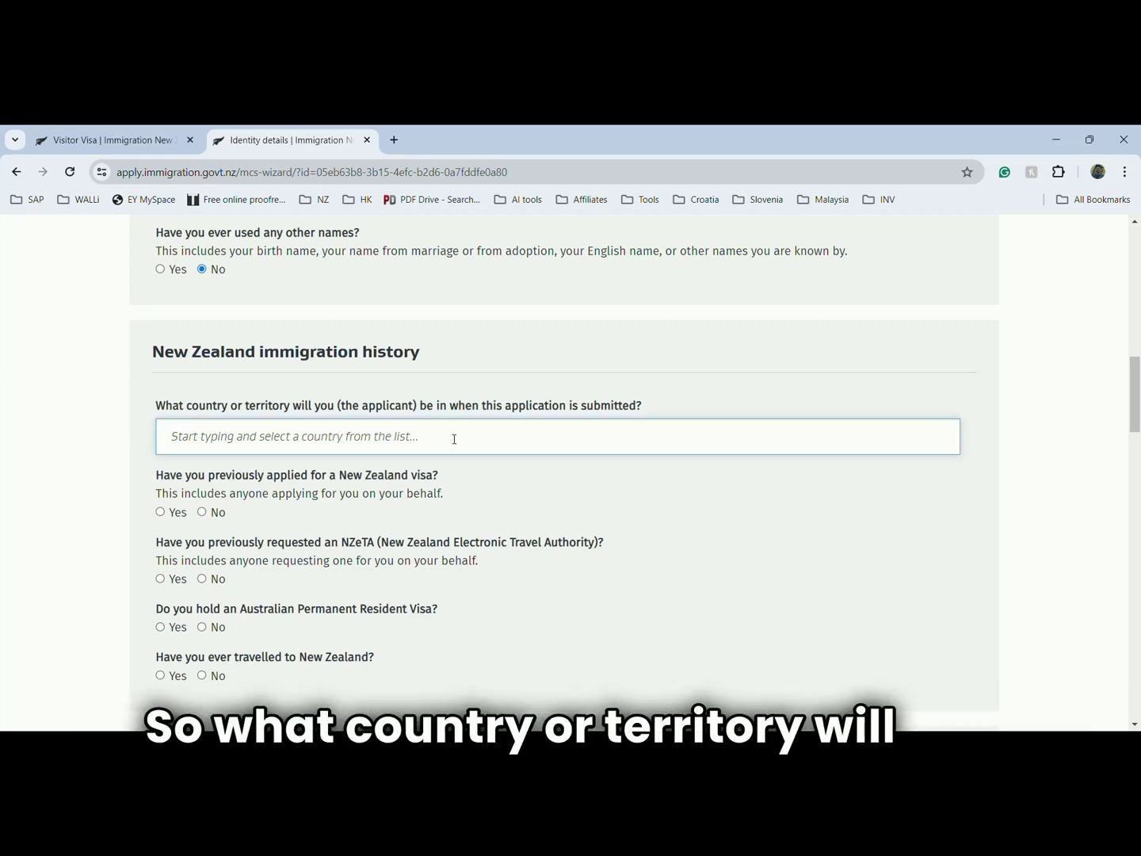
{"action": "type", "text": "India"}
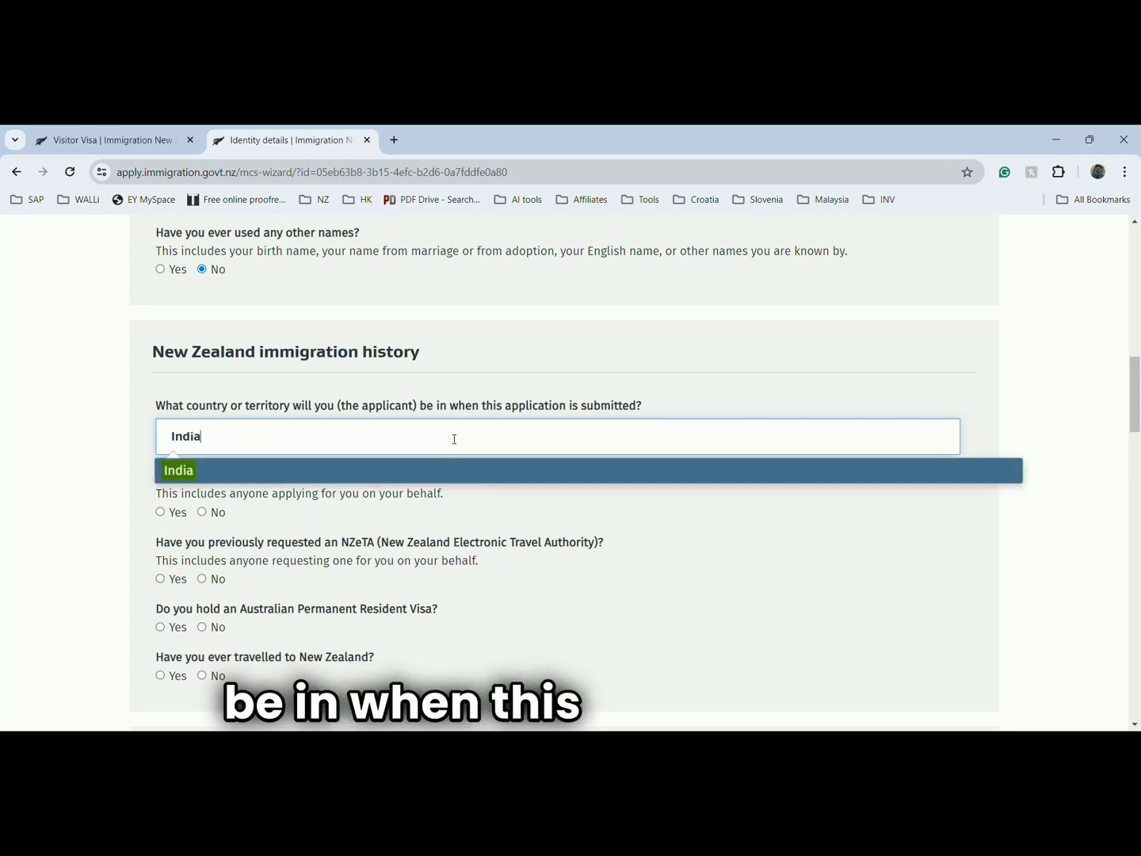
{"action": "left_click", "coordinate": [448, 468]}
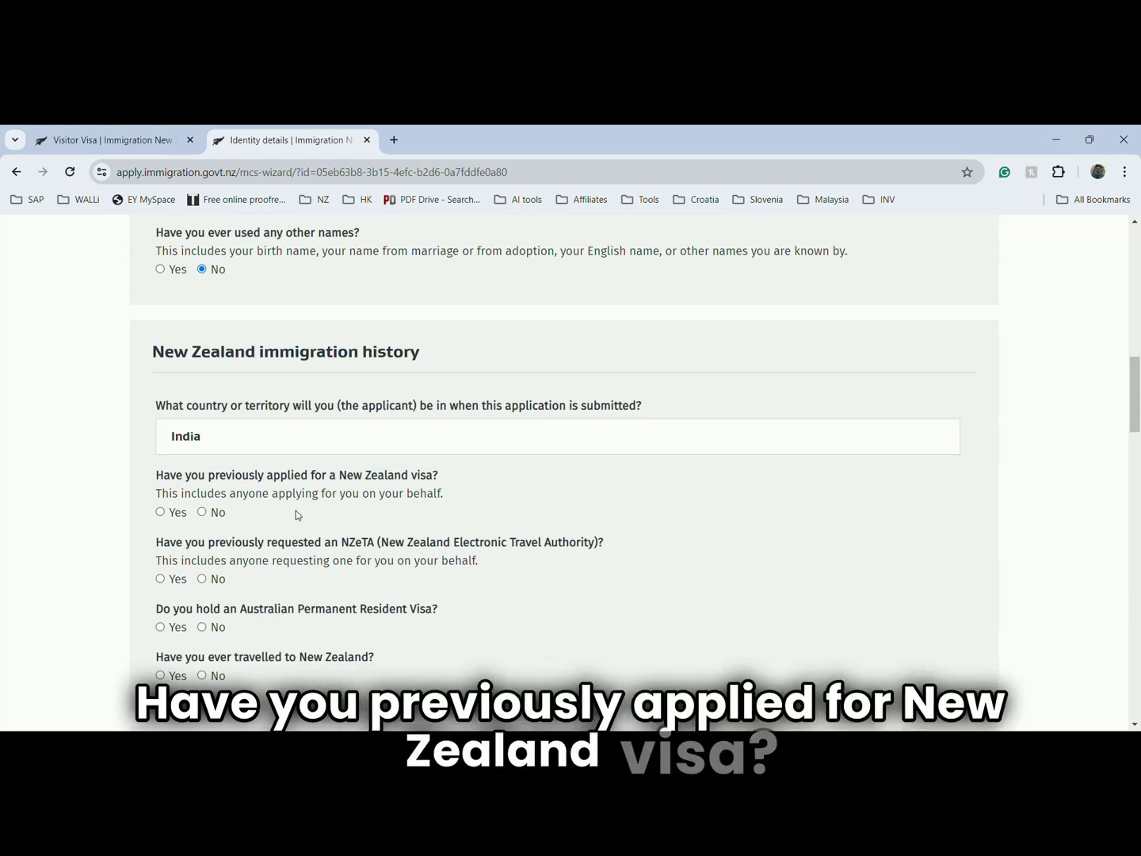
- Answer No to previous visa, NZeTA, Australian residence and travel to New Zealand
{"action": "left_click", "coordinate": [226, 519]}
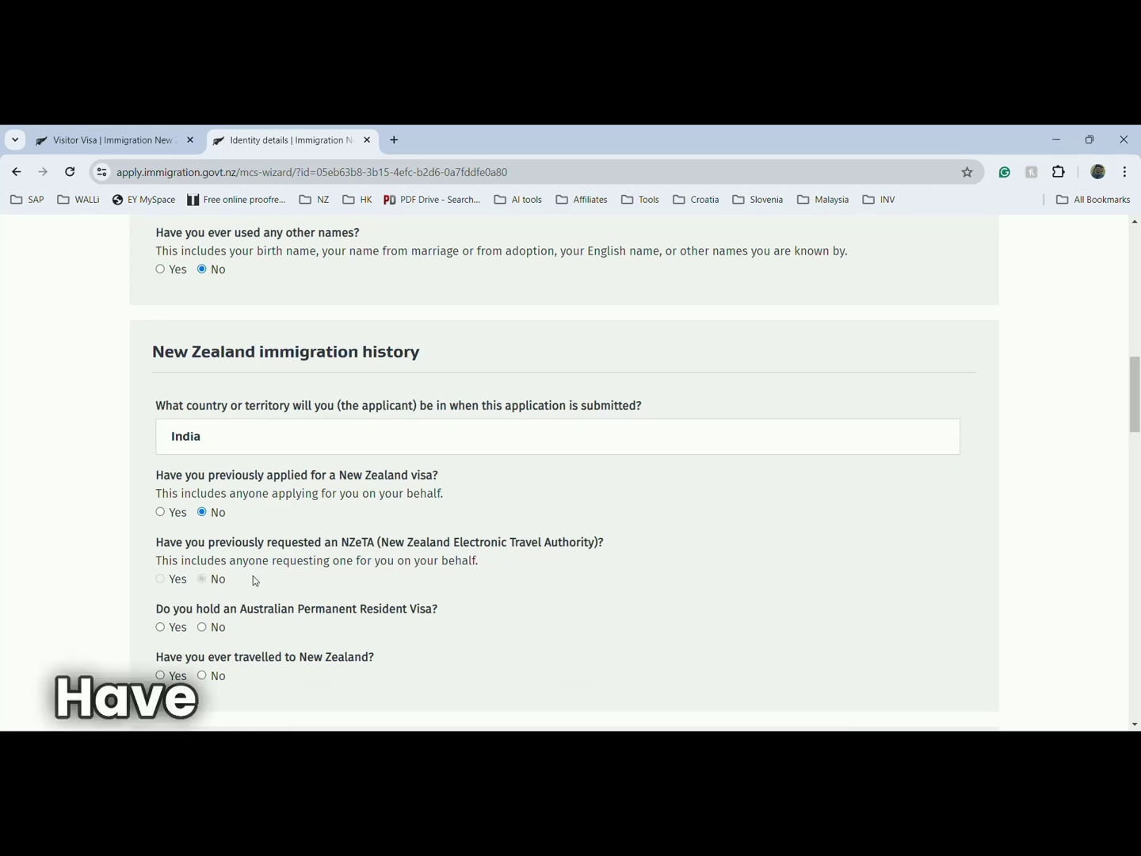
{"action": "left_click", "coordinate": [215, 580]}
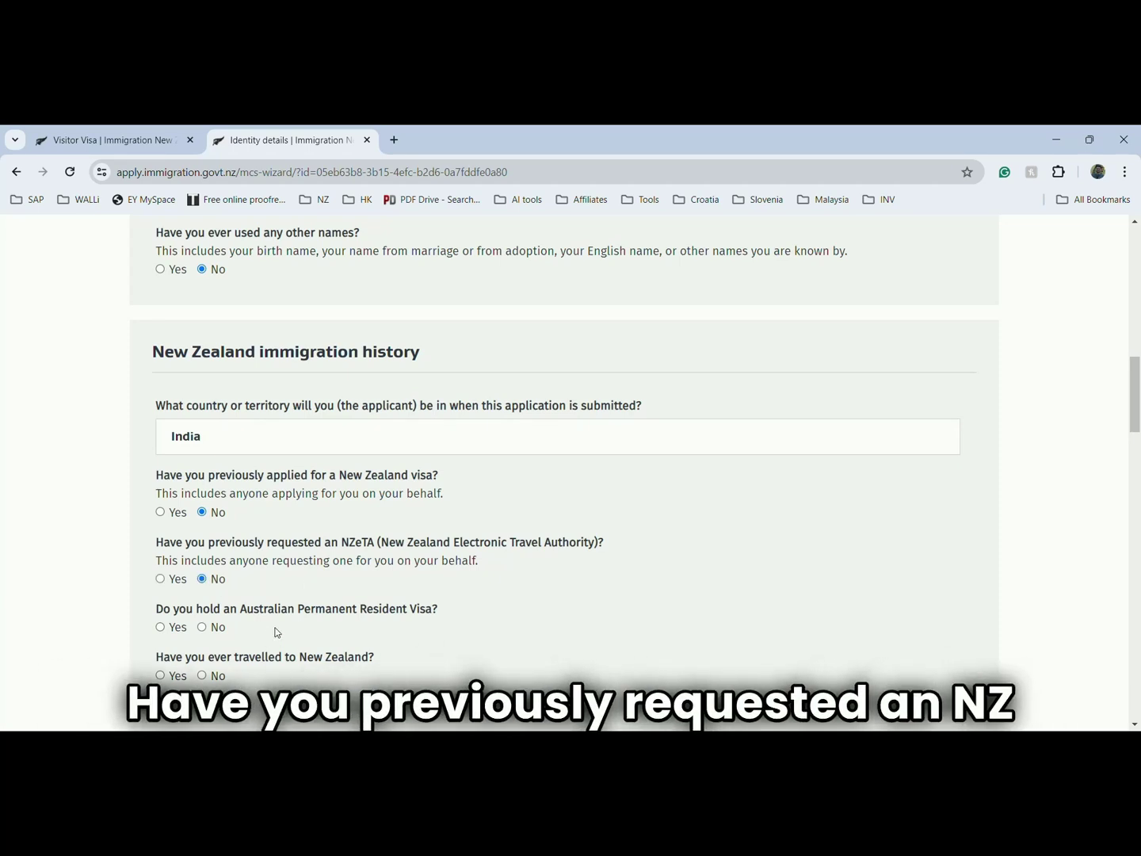
{"action": "left_click", "coordinate": [204, 628]}
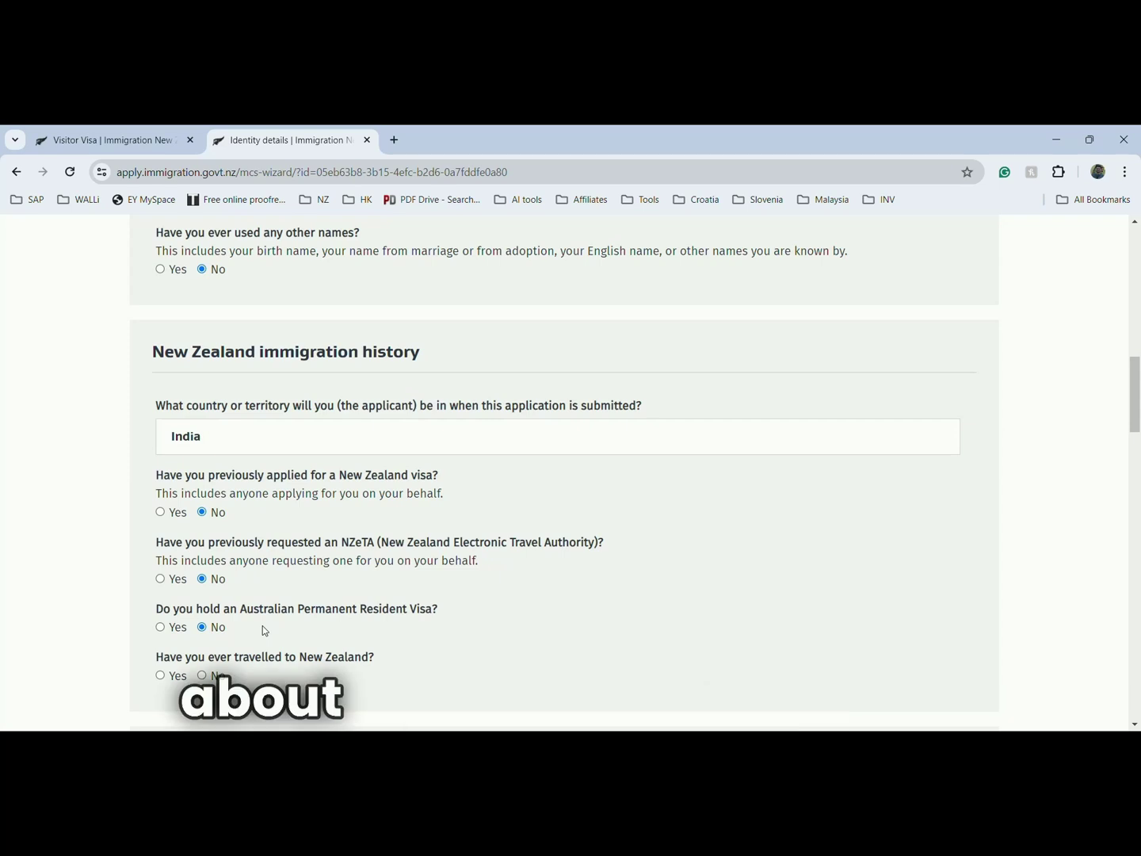
{"action": "scroll", "coordinate": [262, 626], "scroll_direction": "down", "scroll_amount": 1}
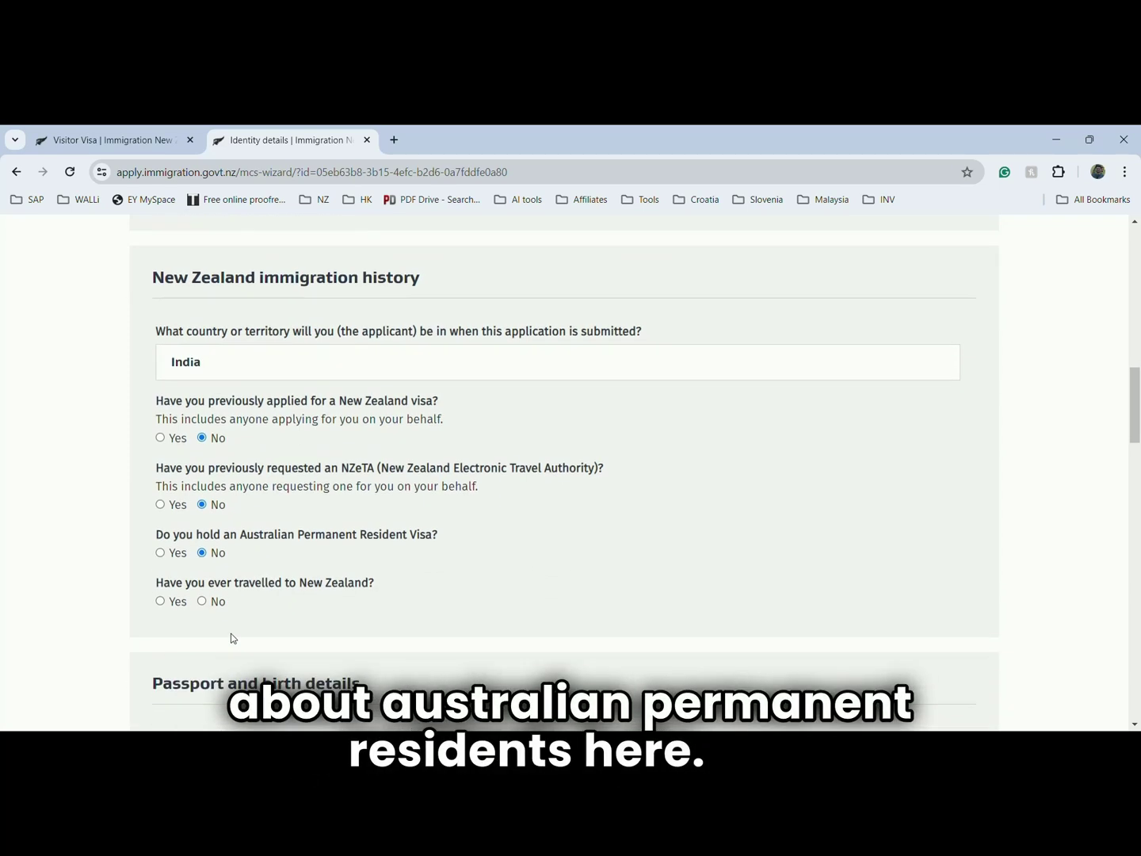
{"action": "left_click", "coordinate": [203, 602]}
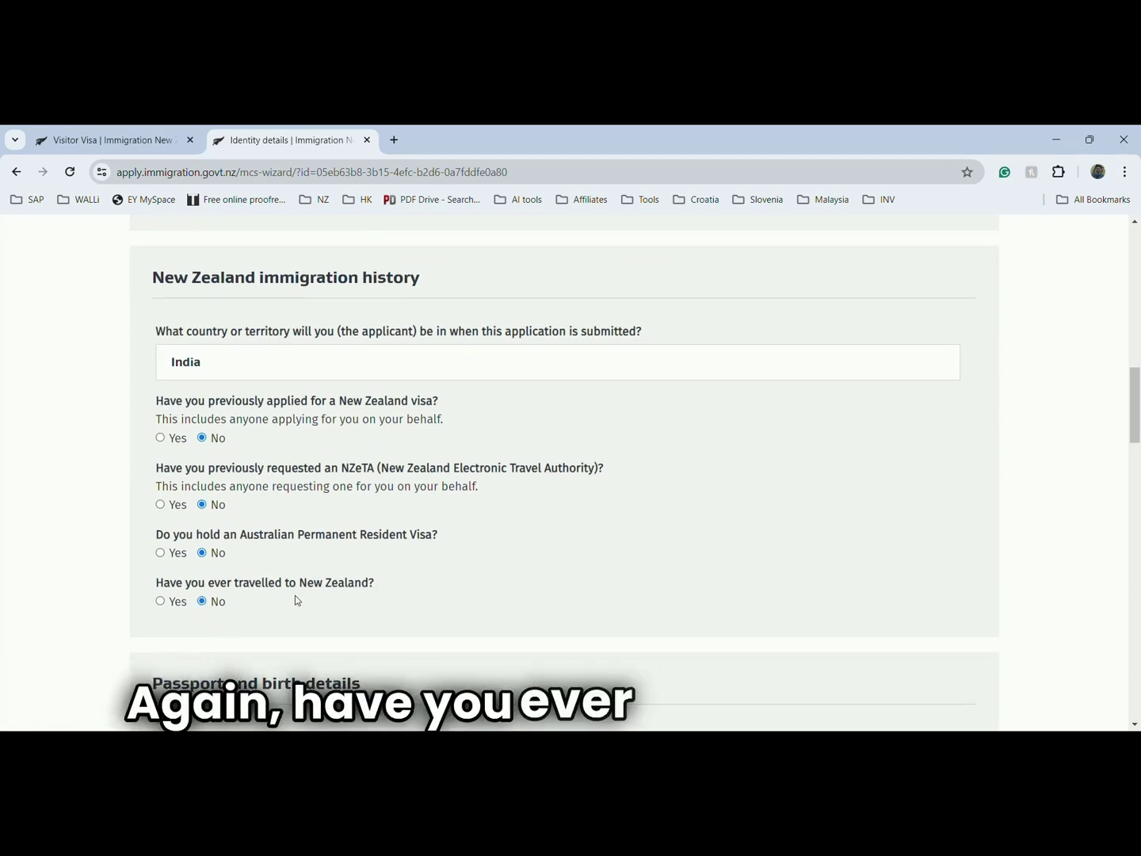
{"action": "scroll", "coordinate": [294, 595], "scroll_direction": "down", "scroll_amount": 4}
{"action": "scroll", "coordinate": [296, 595], "scroll_direction": "down", "scroll_amount": 1}
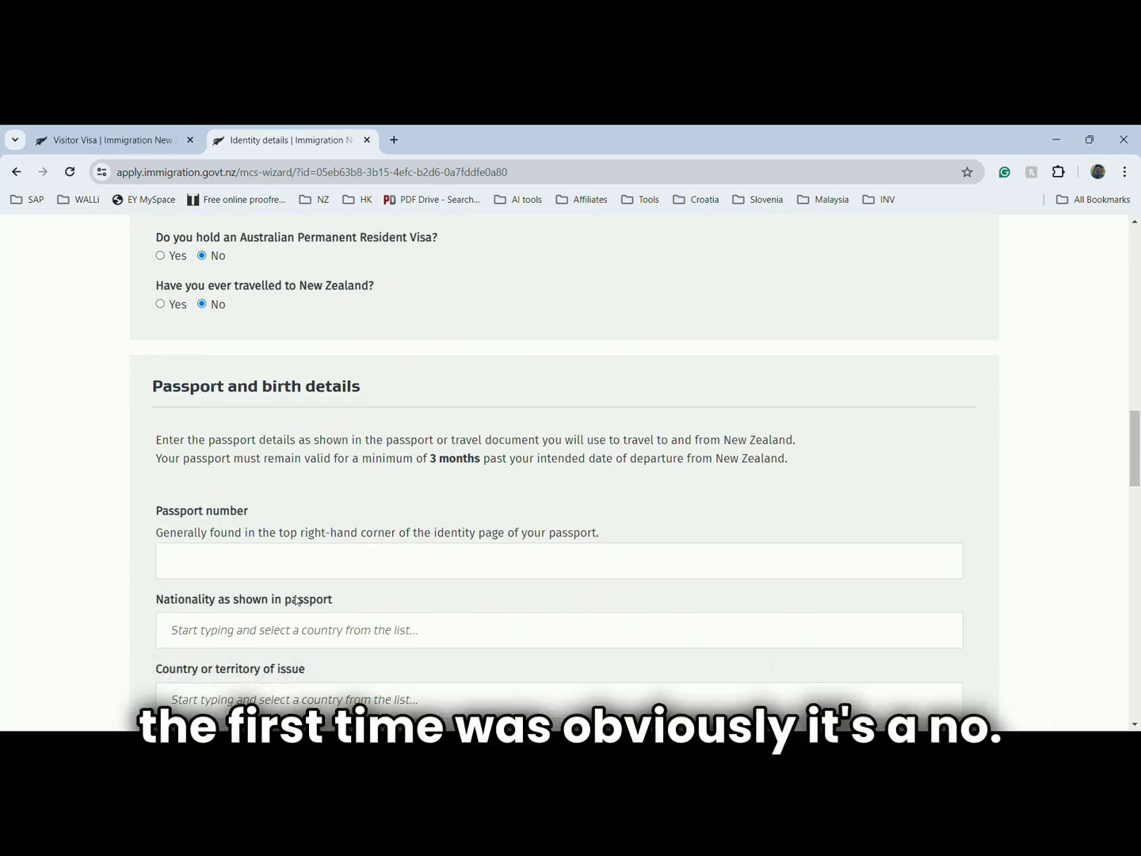
- Enter the passport number and choose India as the passport nationality
{"action": "left_click", "coordinate": [303, 574]}
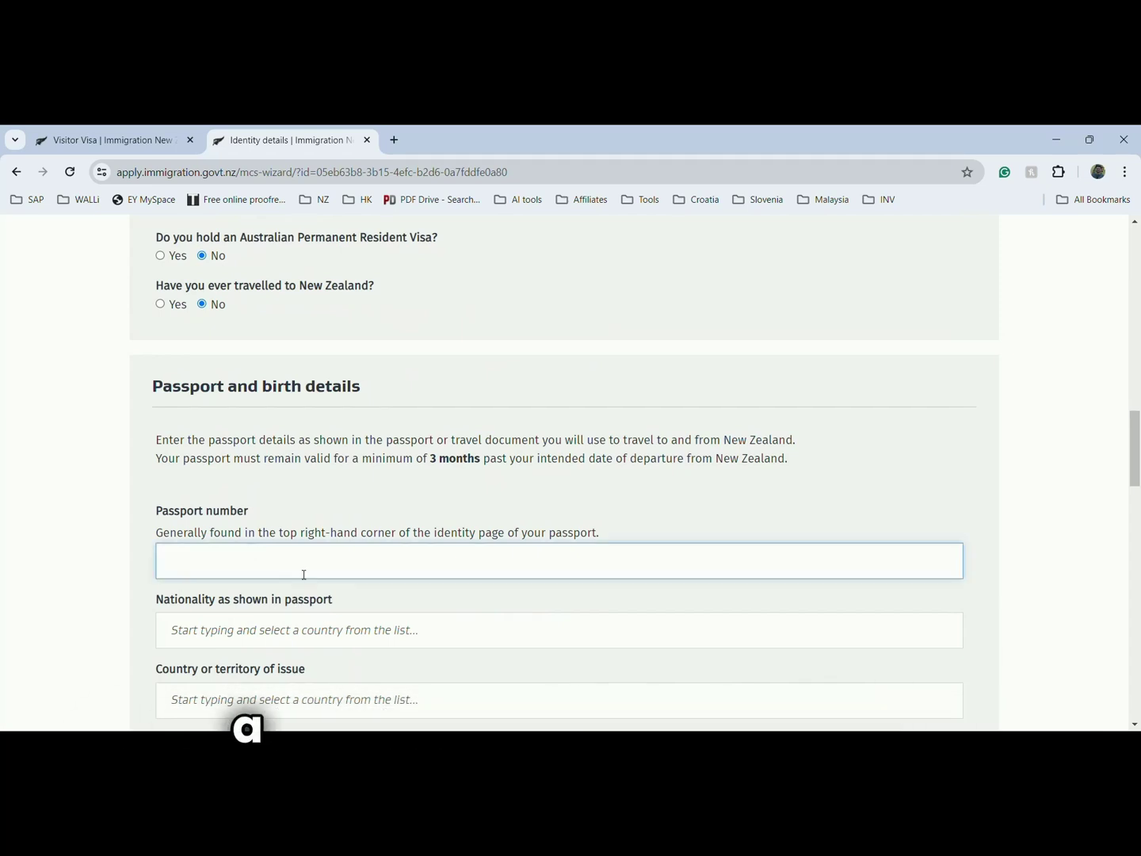
{"action": "type", "text": "XXXXXX"}
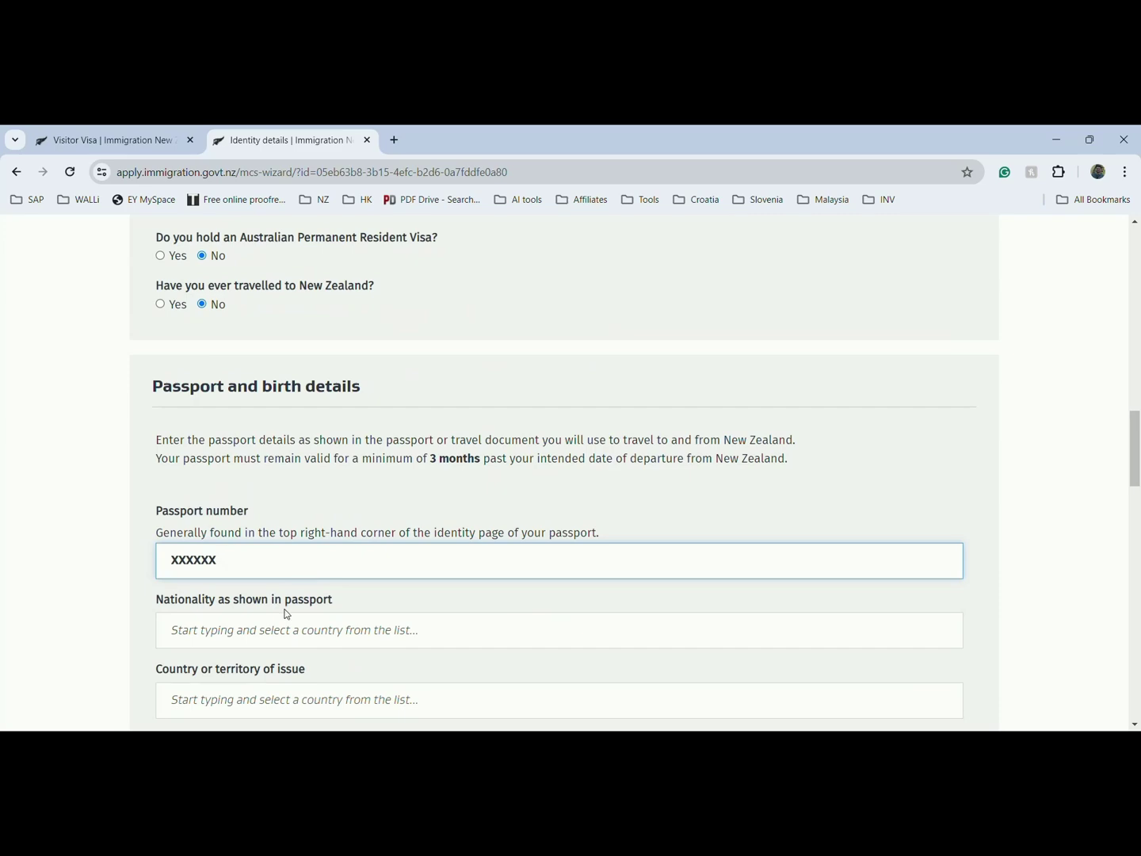
{"action": "left_click", "coordinate": [286, 631]}
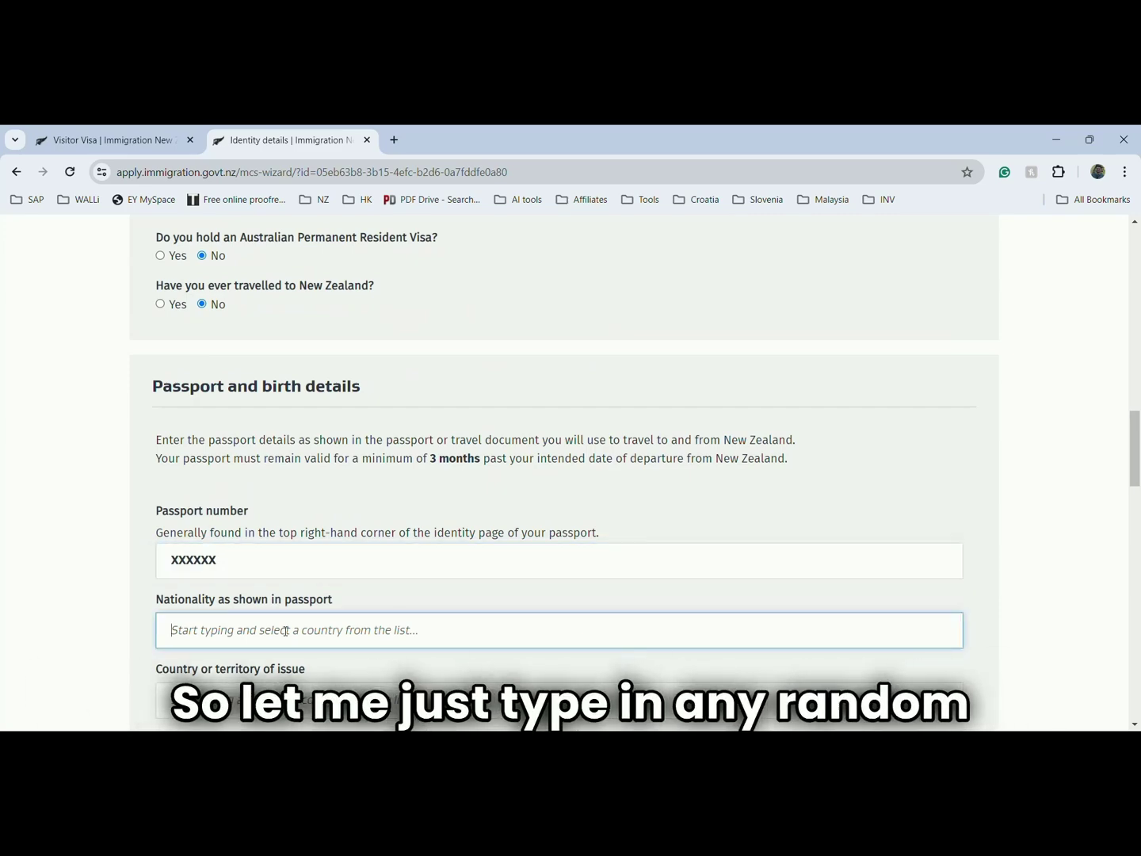
{"action": "type", "text": "India"}
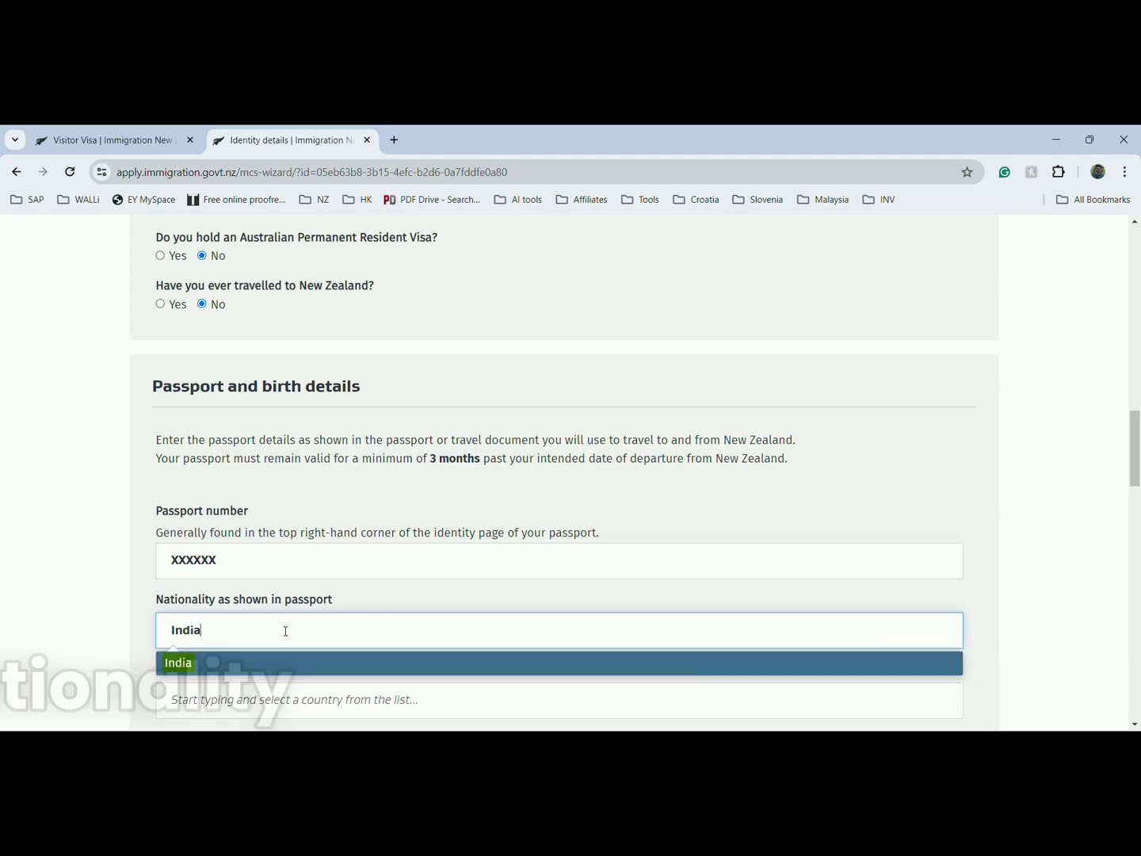
{"action": "left_click", "coordinate": [278, 665]}
{"action": "scroll", "coordinate": [277, 669], "scroll_direction": "down", "scroll_amount": 1}
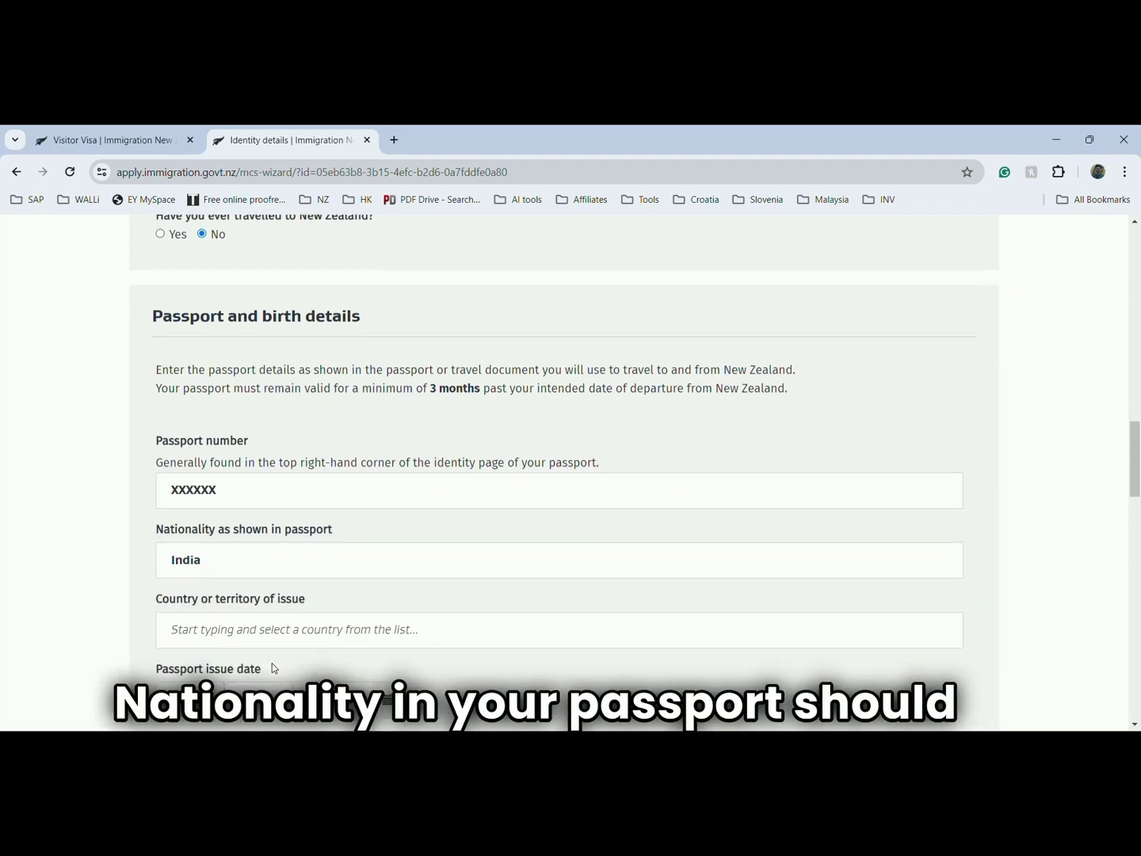
- Set India as the passport's issuing country and answer Yes to having lived there
{"action": "left_click", "coordinate": [247, 625]}
{"action": "type", "text": "India"}
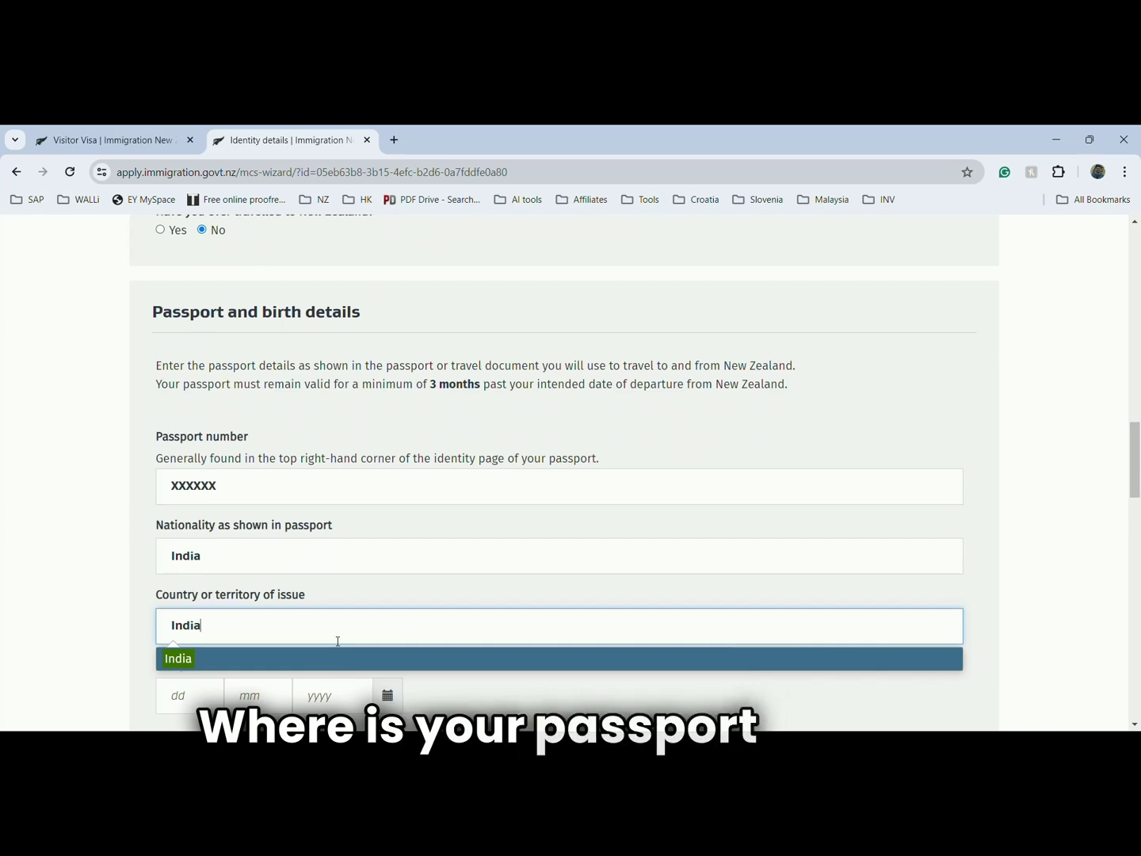
{"action": "left_click", "coordinate": [336, 658]}
{"action": "scroll", "coordinate": [333, 656], "scroll_direction": "down", "scroll_amount": 1}
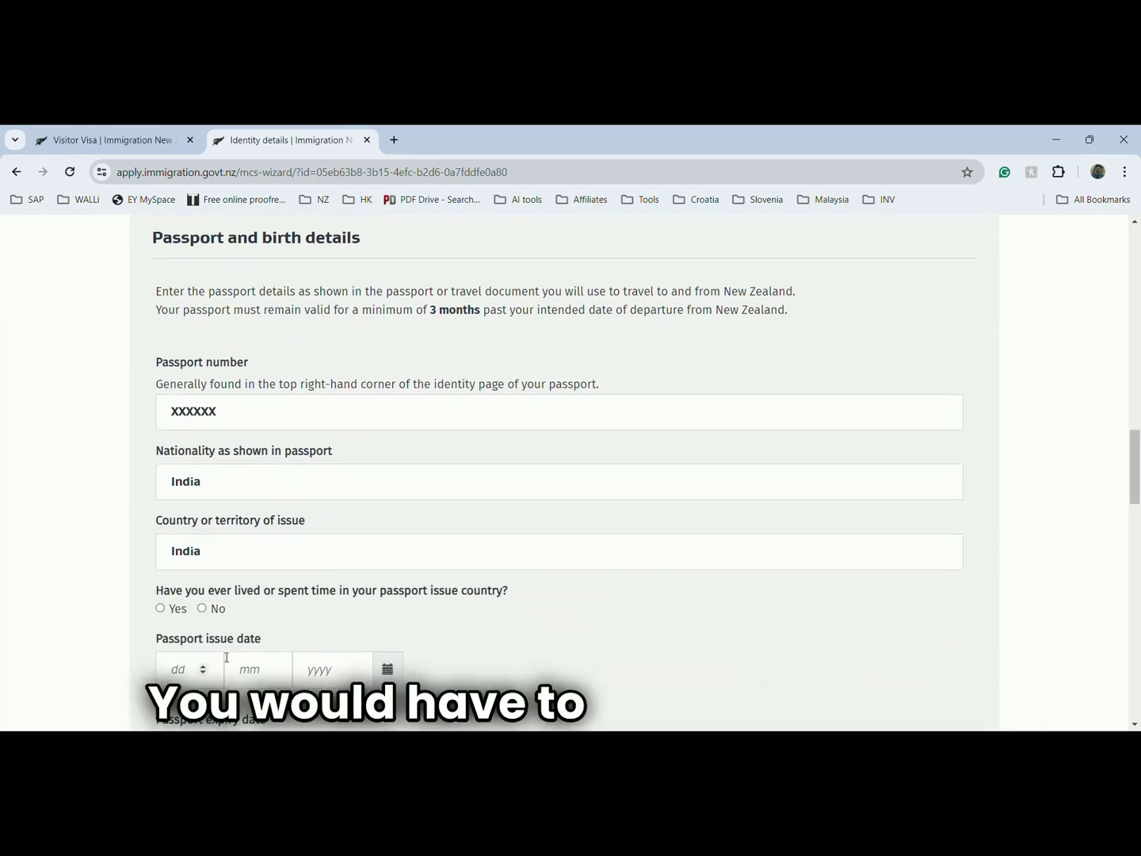
{"action": "left_click", "coordinate": [163, 609]}
{"action": "scroll", "coordinate": [197, 614], "scroll_direction": "down", "scroll_amount": 1}
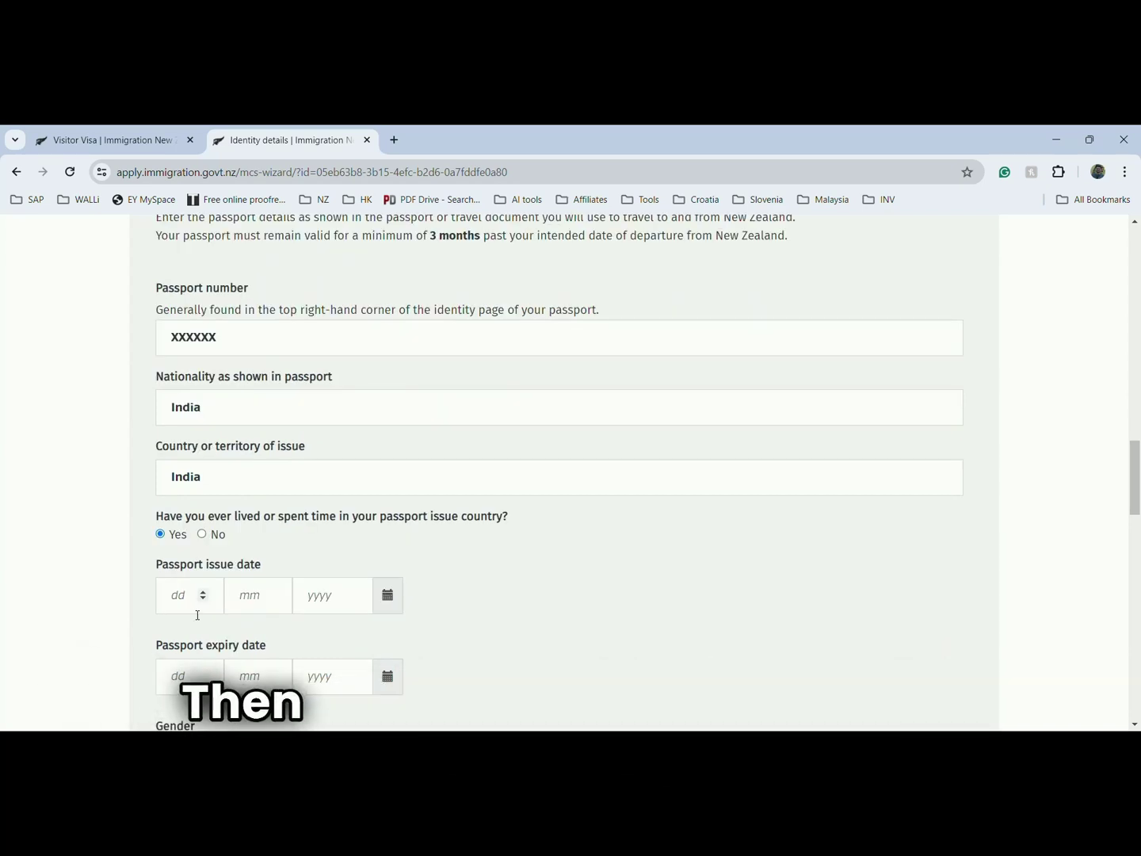
- Set the passport issue date to 23/11/2023
{"action": "left_click", "coordinate": [203, 593]}
{"action": "left_click", "coordinate": [203, 593]}
{"action": "left_click", "coordinate": [203, 593]}
{"action": "left_click", "coordinate": [203, 593]}
{"action": "left_click", "coordinate": [204, 593]}
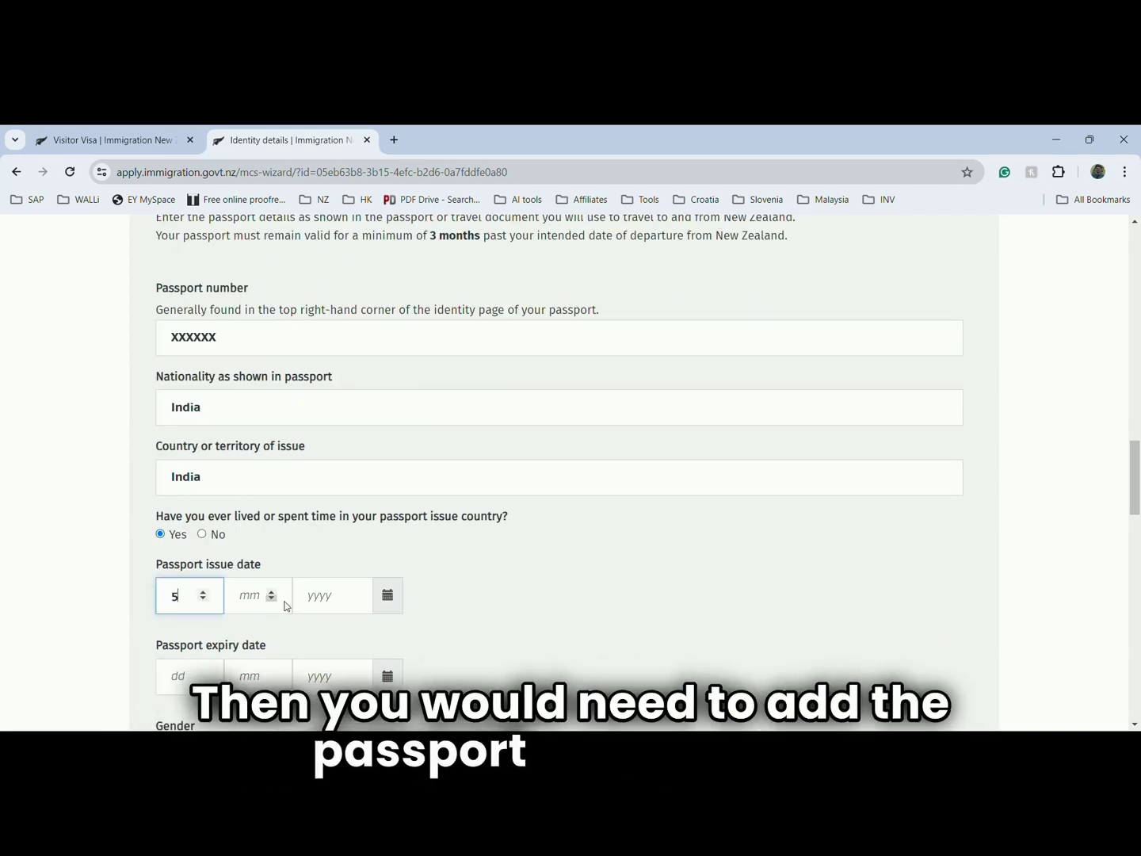
{"action": "left_click", "coordinate": [387, 596]}
{"action": "left_click", "coordinate": [511, 425]}
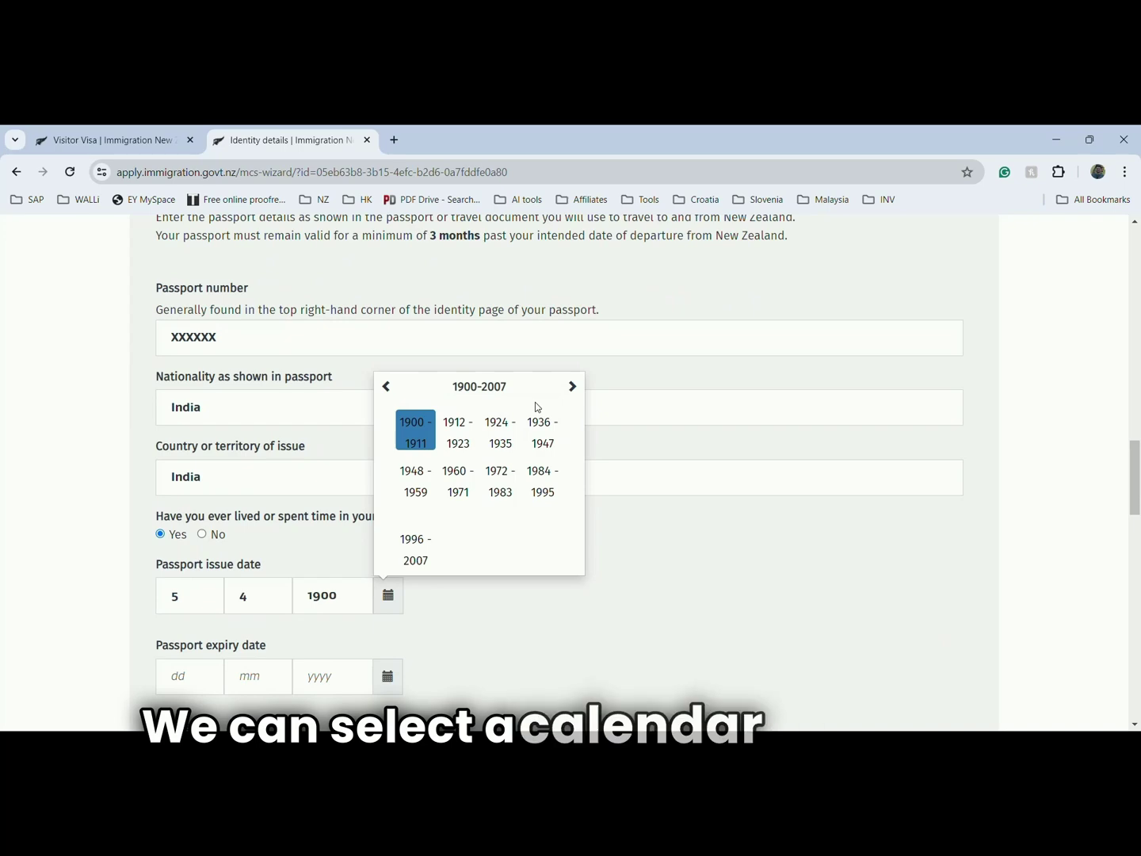
{"action": "left_click", "coordinate": [572, 387]}
{"action": "left_click", "coordinate": [458, 431]}
{"action": "left_click", "coordinate": [543, 548]}
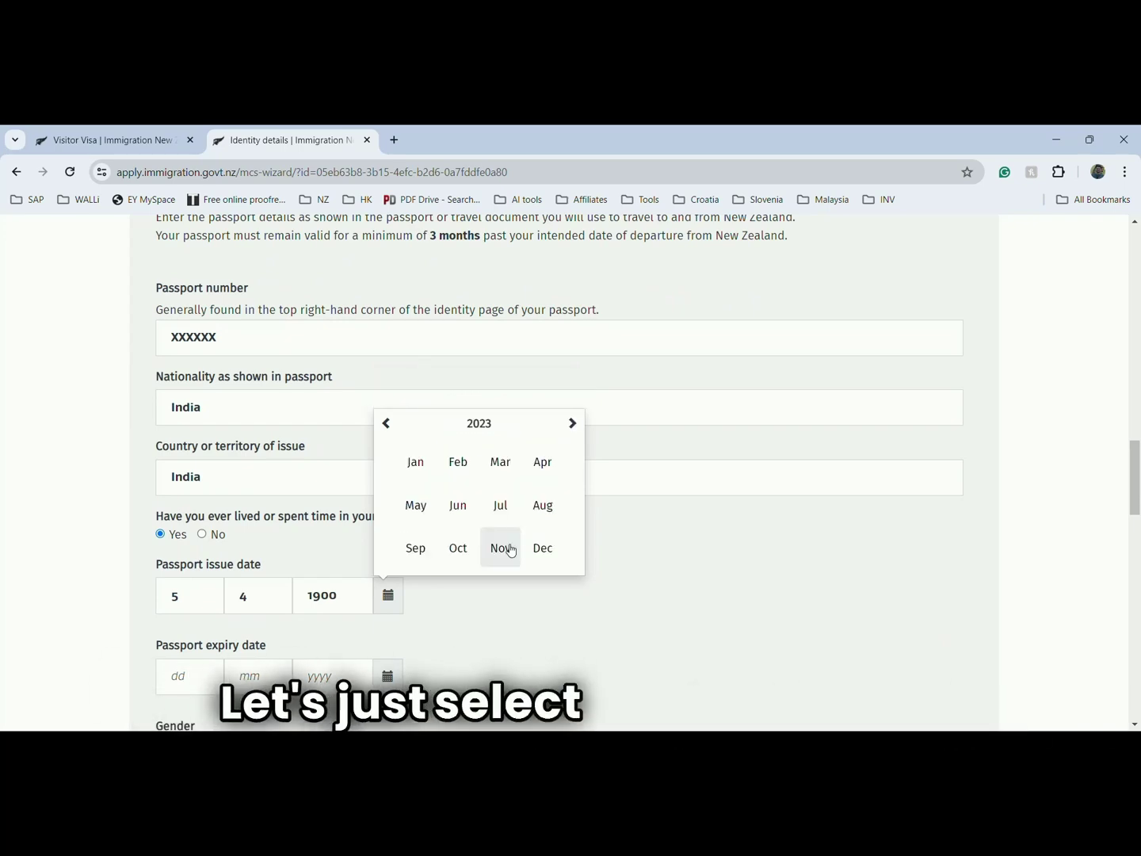
{"action": "left_click", "coordinate": [503, 546]}
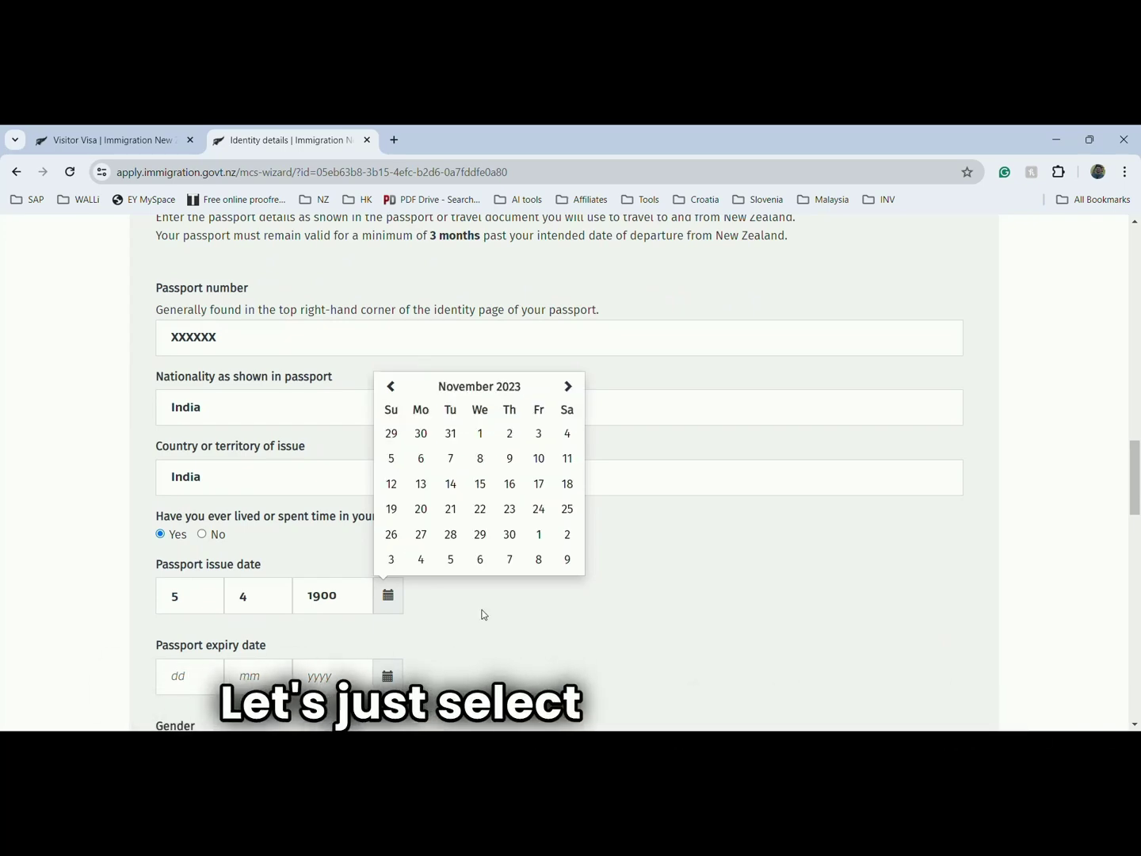
{"action": "left_click", "coordinate": [508, 510]}
{"action": "scroll", "coordinate": [452, 618], "scroll_direction": "down", "scroll_amount": 2}
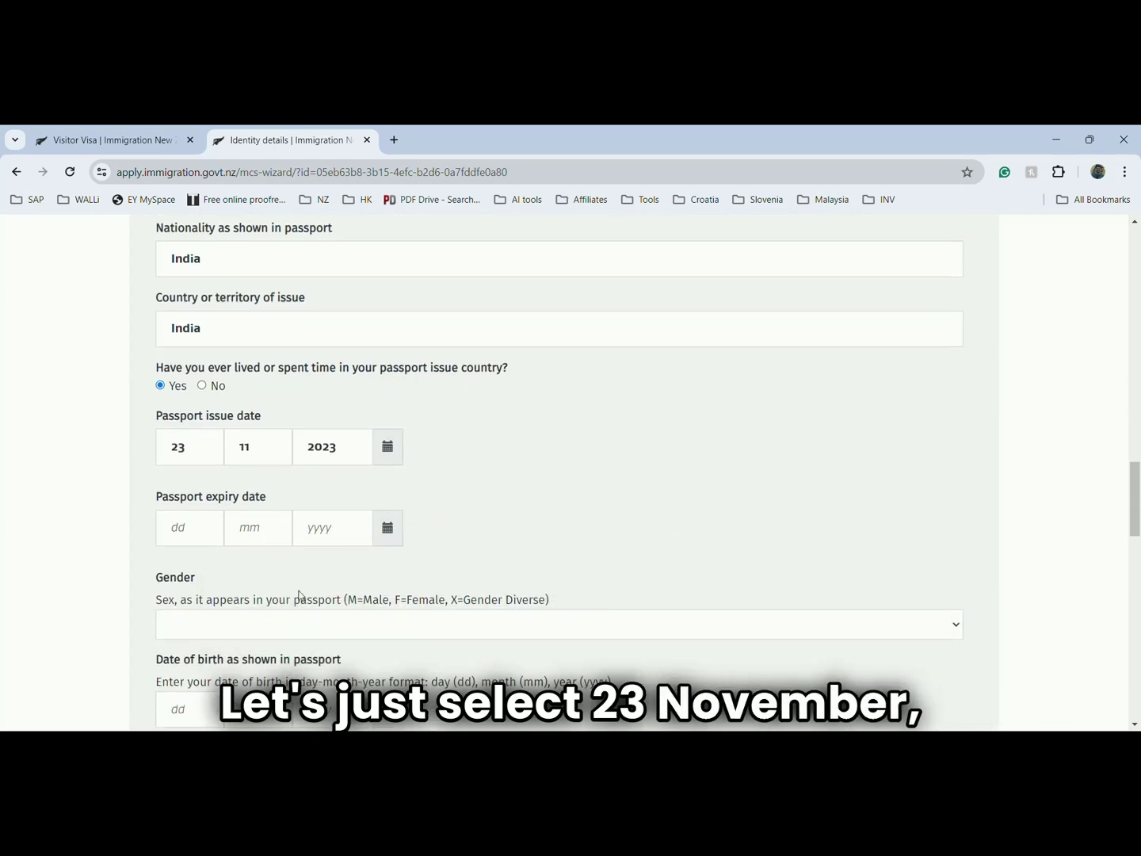
- Set the passport expiry date to 22/12/2032 and gender to Male
{"action": "left_click", "coordinate": [387, 530]}
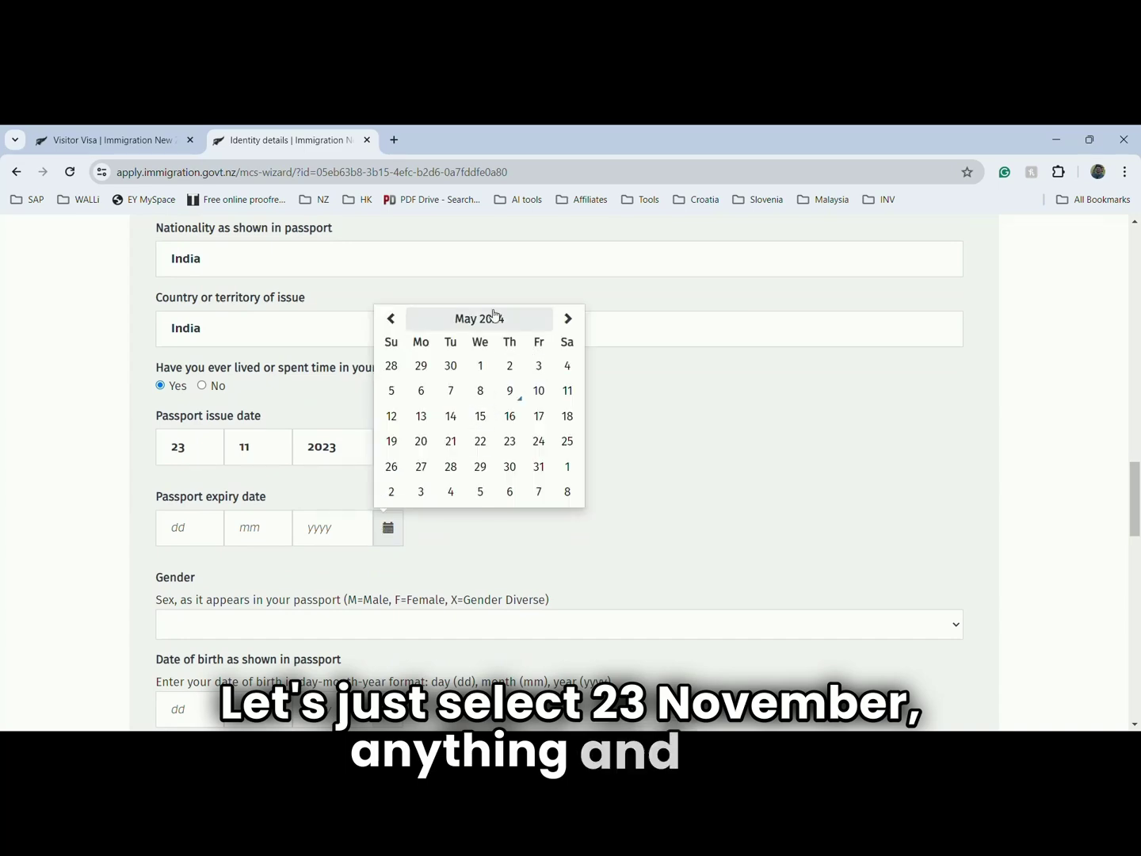
{"action": "left_click", "coordinate": [493, 317]}
{"action": "left_click", "coordinate": [480, 356]}
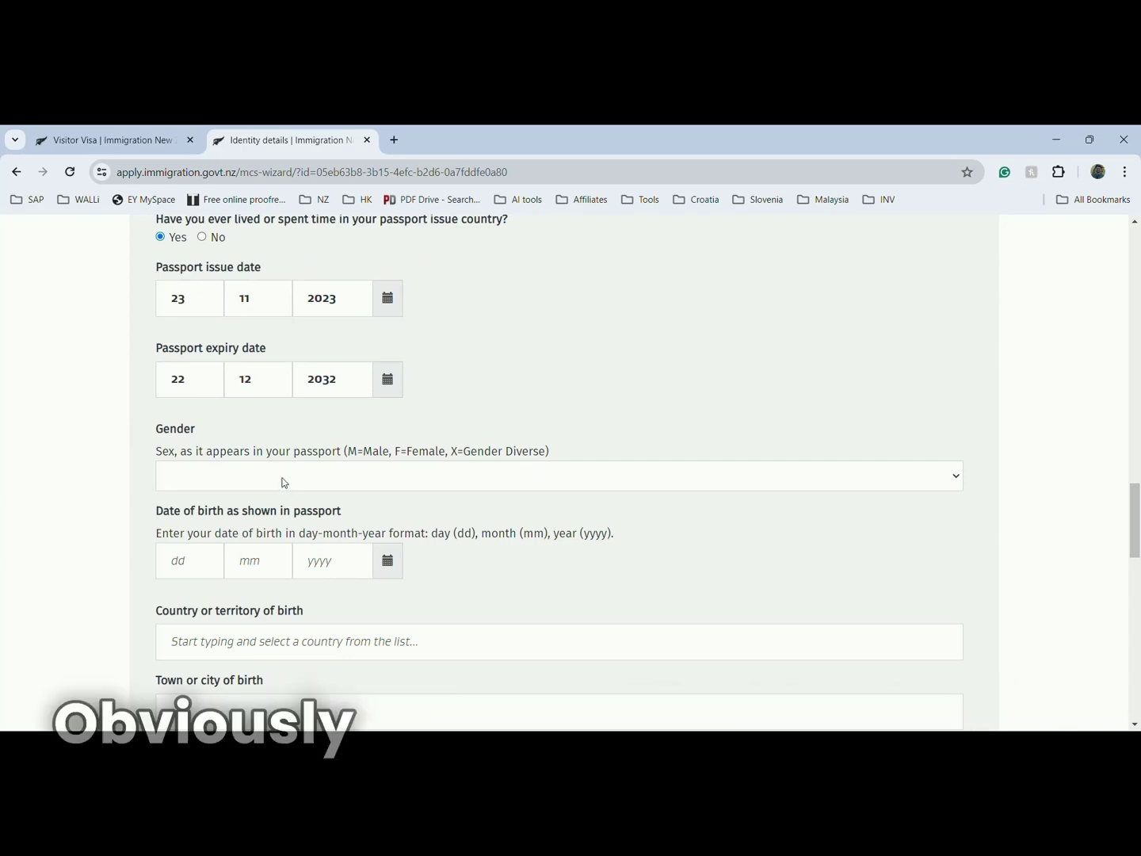
{"action": "left_click", "coordinate": [281, 482]}
{"action": "key", "text": "m"}
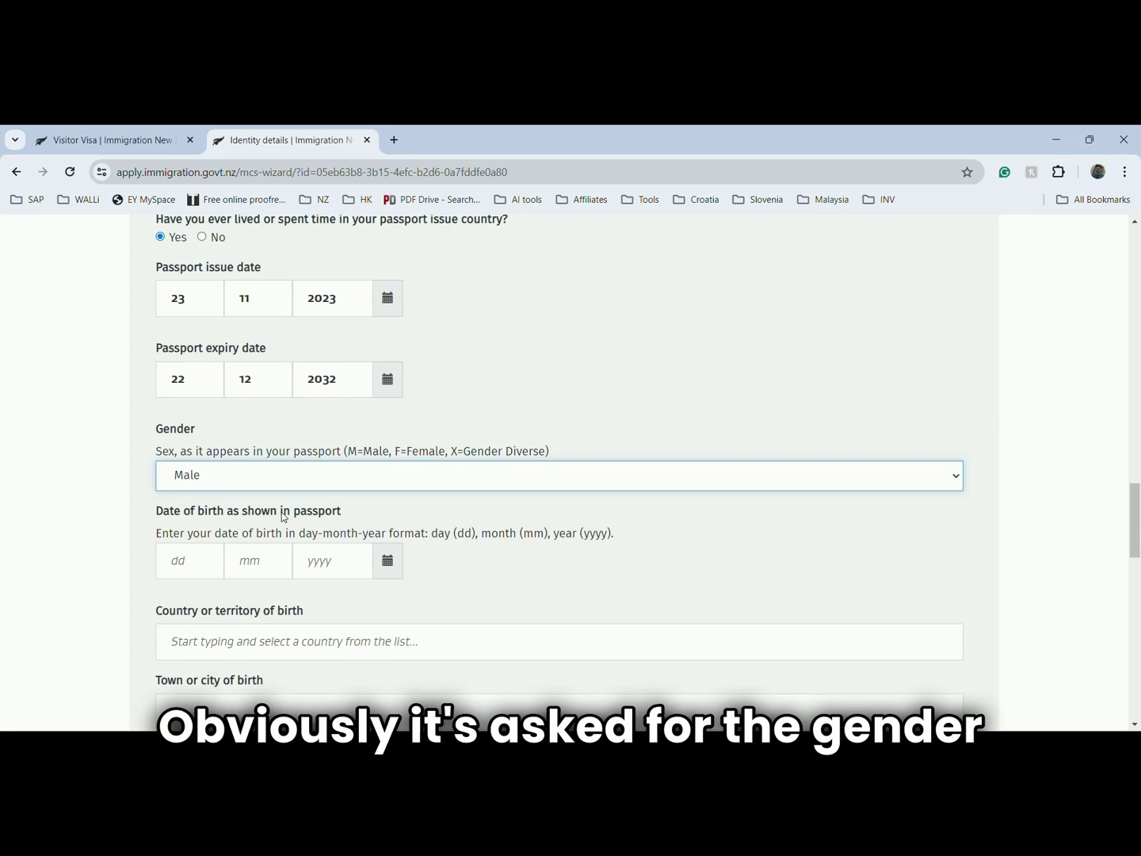
{"action": "scroll", "coordinate": [282, 512], "scroll_direction": "down", "scroll_amount": 1}
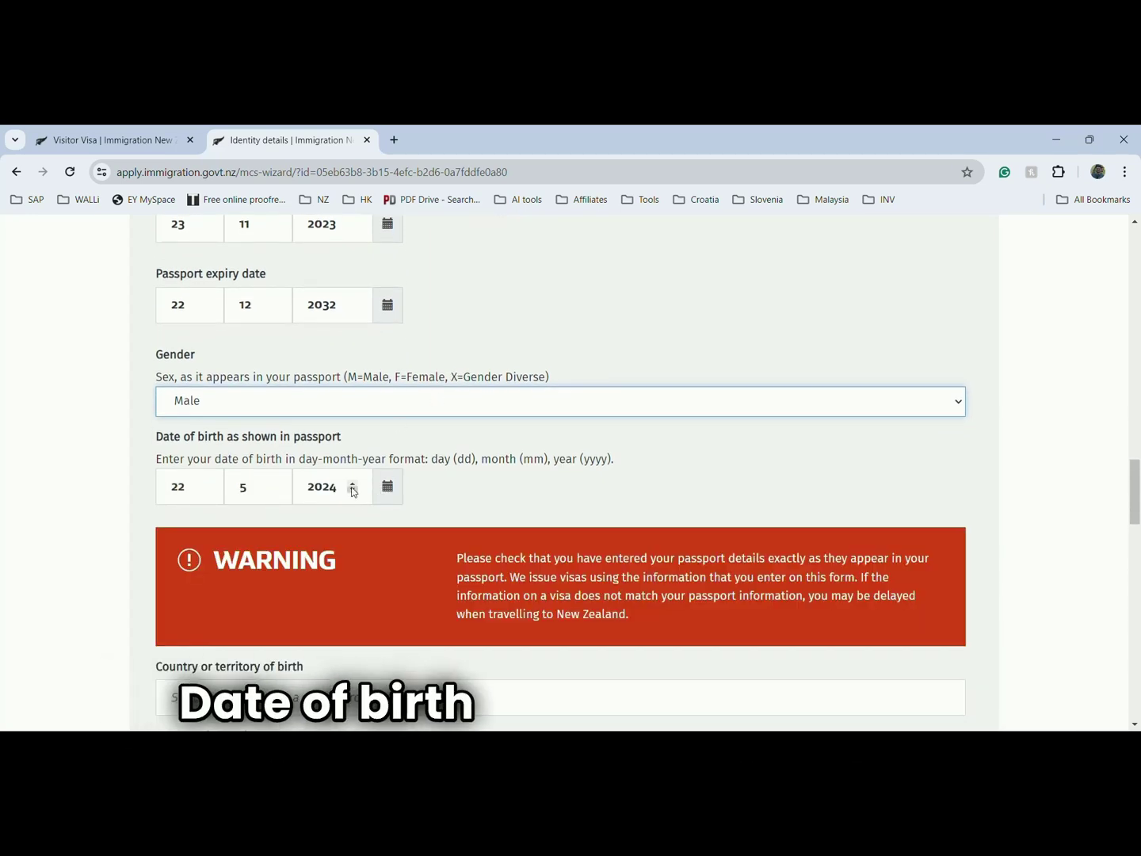
{"action": "left_click", "coordinate": [346, 493]}
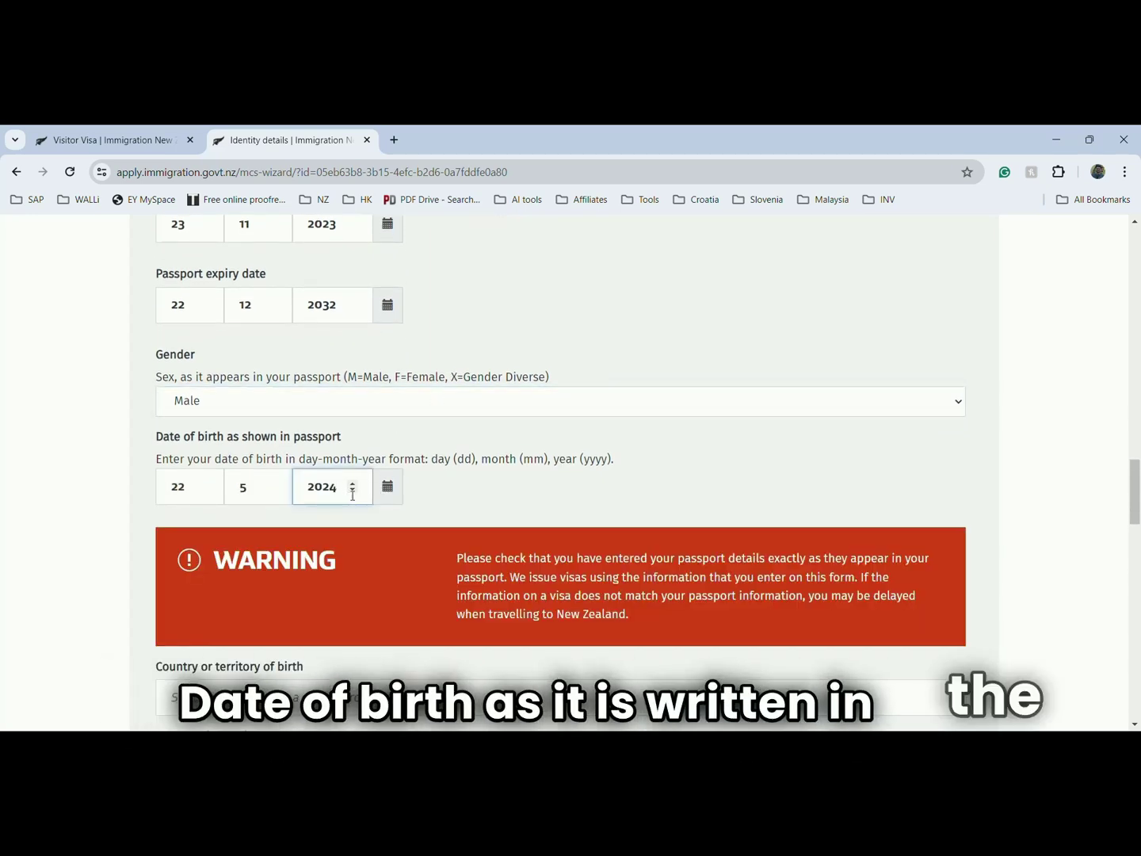
{"action": "left_click", "coordinate": [353, 491]}
{"action": "left_click", "coordinate": [354, 493]}
{"action": "left_click", "coordinate": [352, 492]}
{"action": "left_click", "coordinate": [388, 486]}
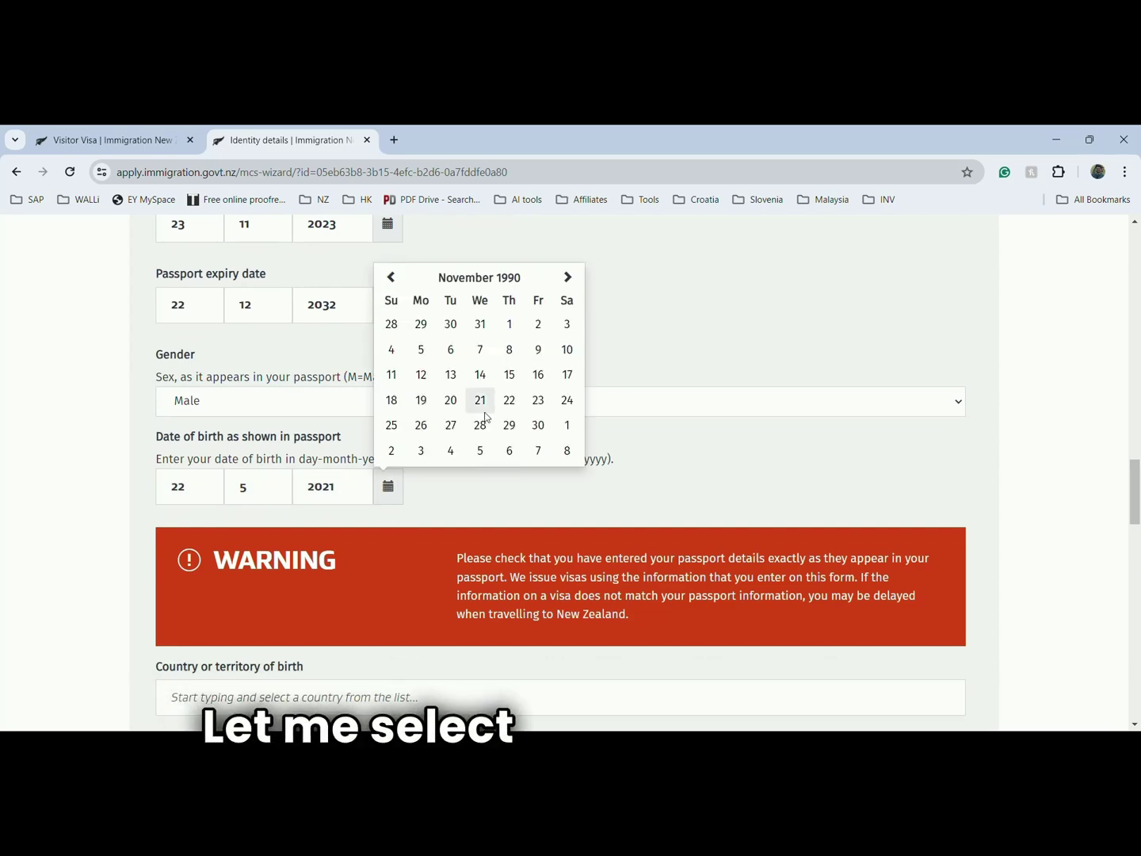
{"action": "left_click", "coordinate": [481, 377]}
- Enter India as the country of birth
{"action": "scroll", "coordinate": [444, 492], "scroll_direction": "down", "scroll_amount": 3}
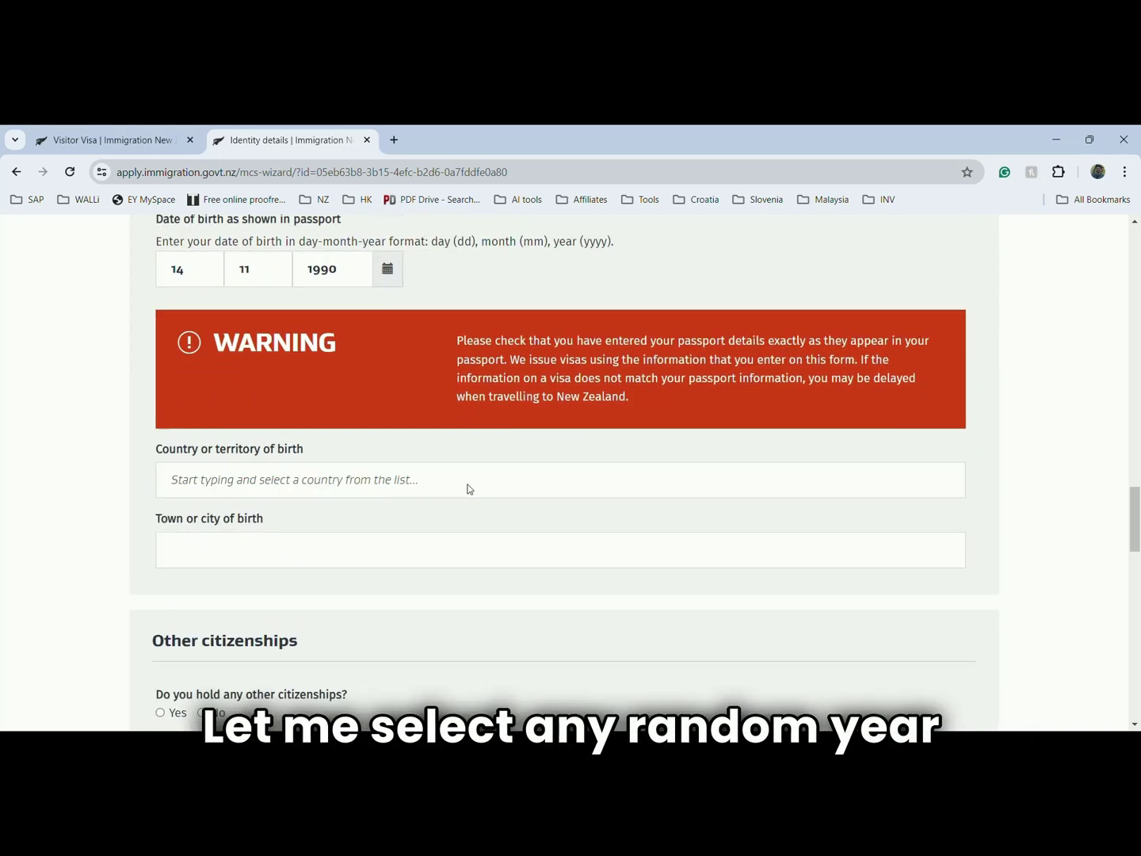
{"action": "left_click", "coordinate": [252, 476]}
{"action": "type", "text": "India"}
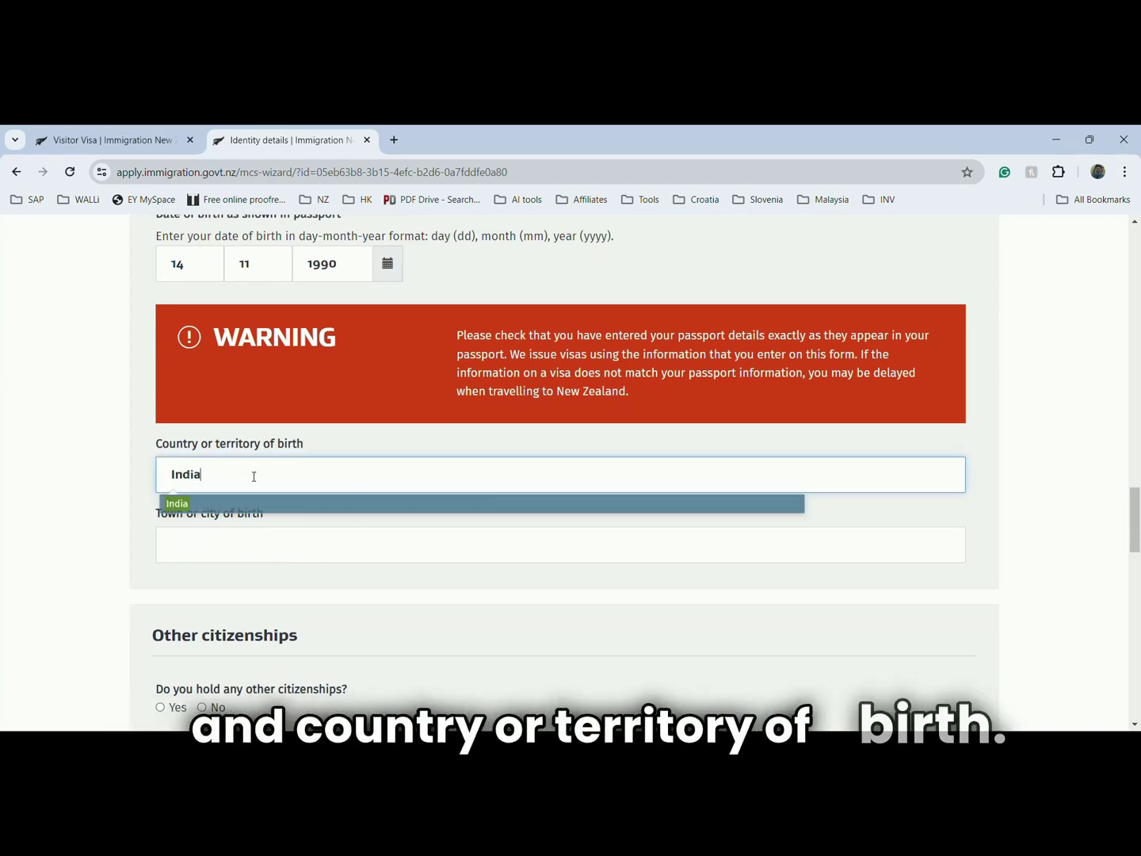
{"action": "left_click", "coordinate": [253, 500]}
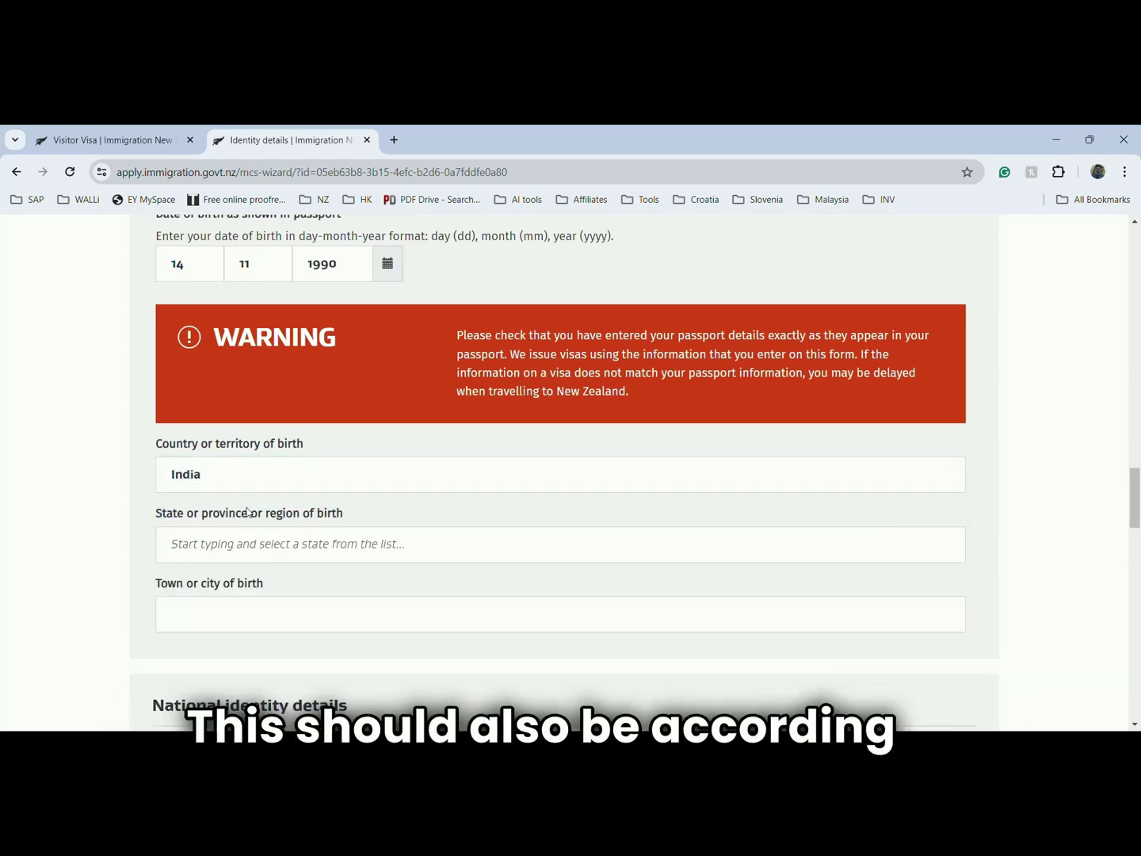
- Enter the national identity number and set India as its issuing country
{"action": "left_click", "coordinate": [263, 543]}
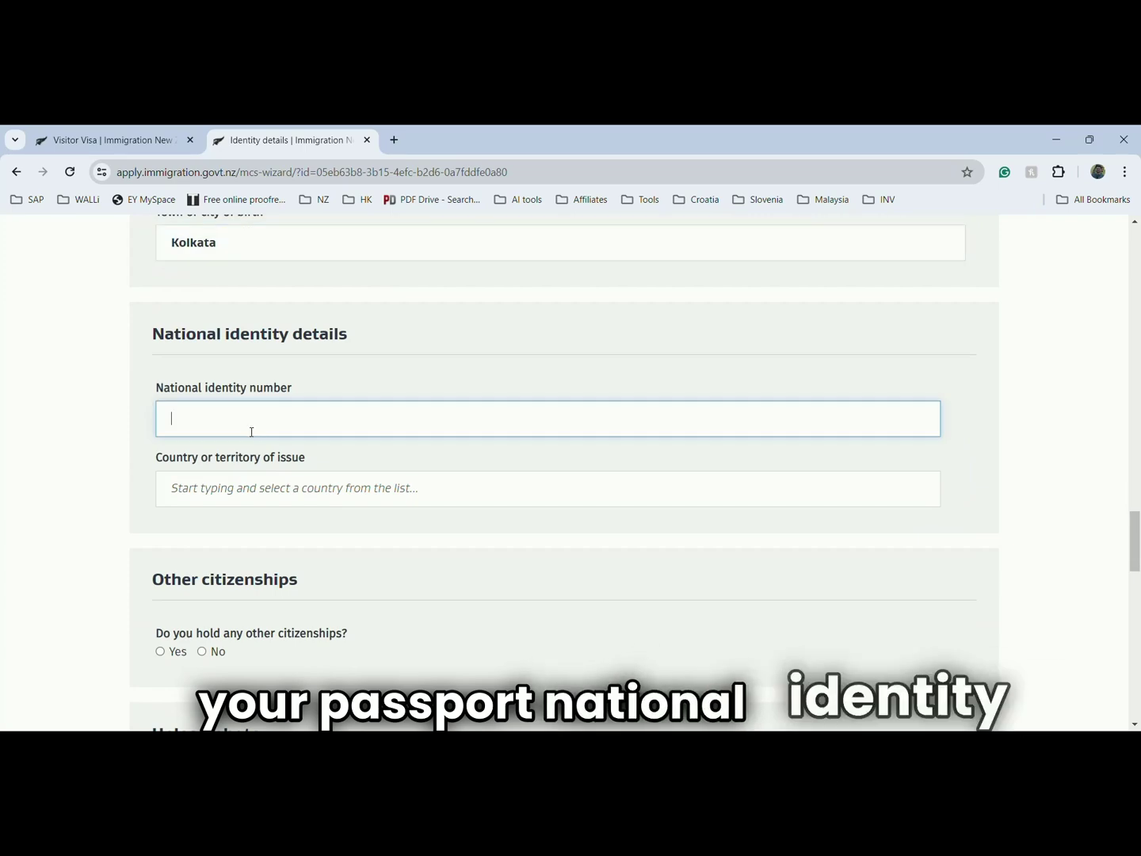
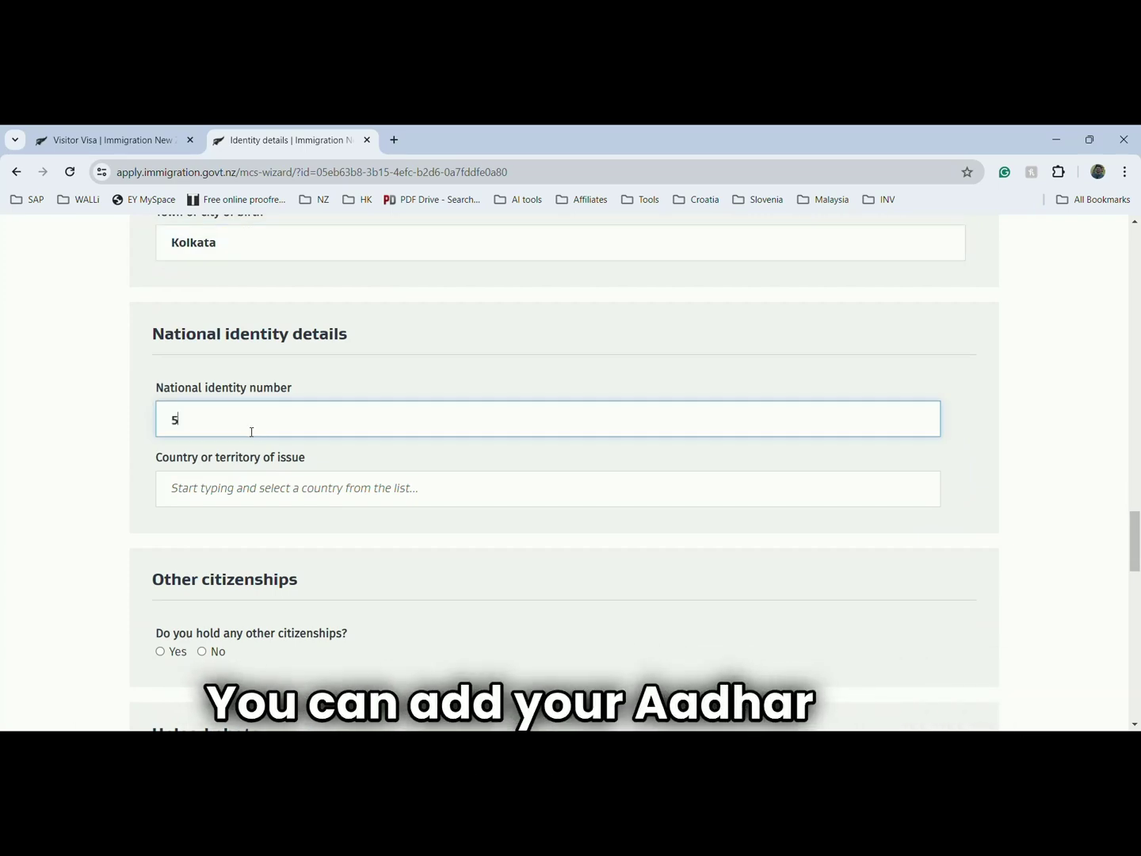
{"action": "left_click", "coordinate": [252, 488]}
{"action": "type", "text": "India"}
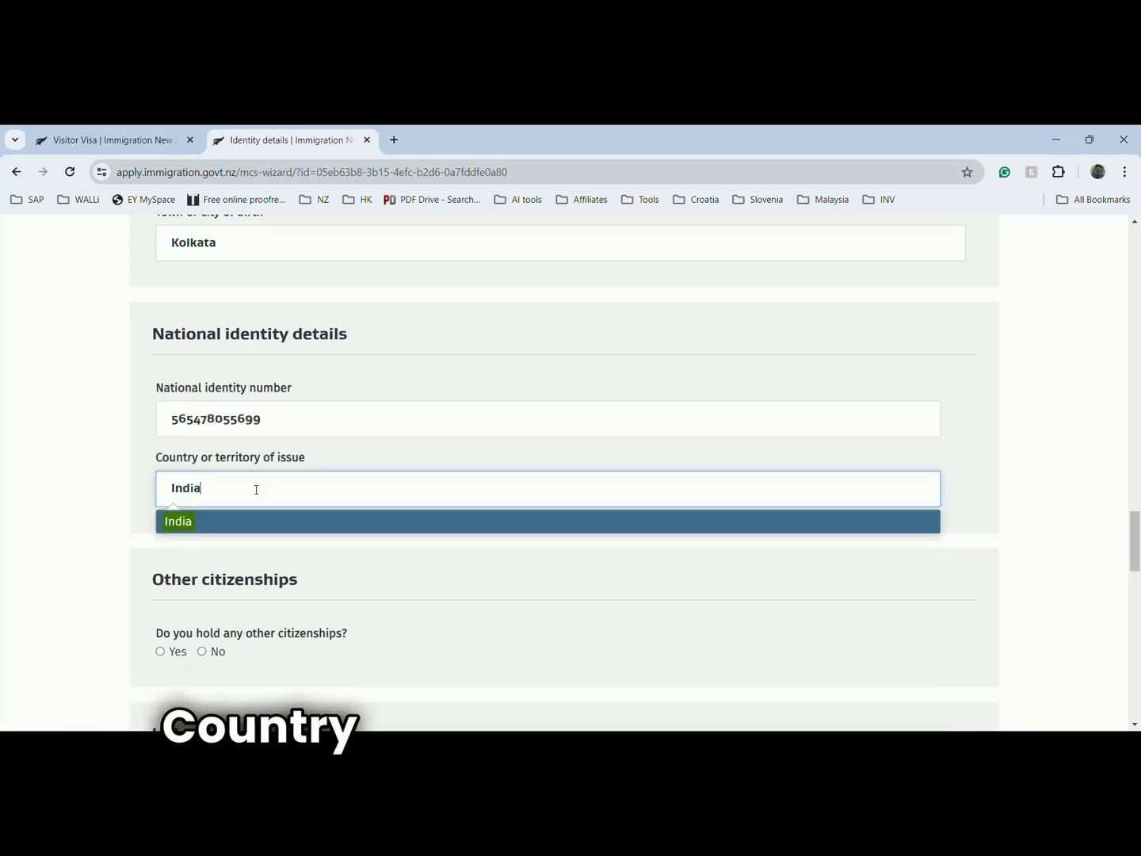
{"action": "left_click", "coordinate": [252, 524]}
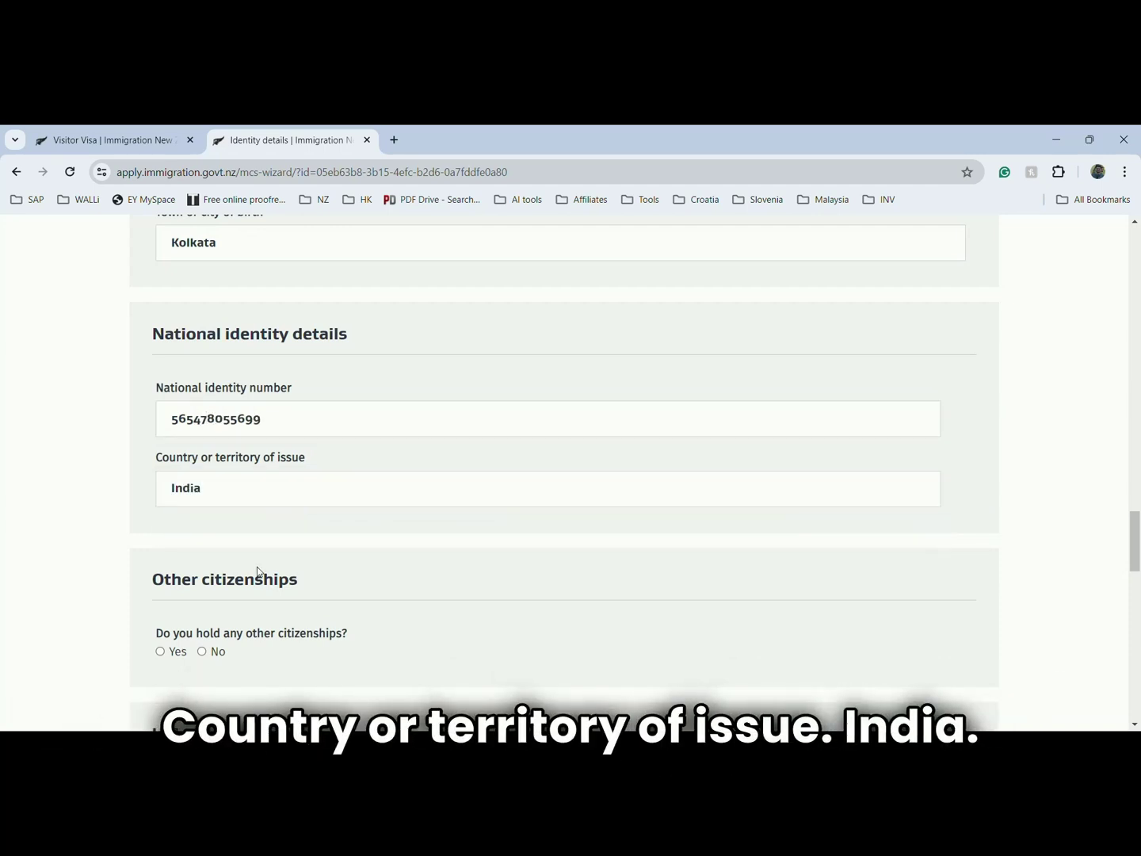
{"action": "scroll", "coordinate": [254, 578], "scroll_direction": "down", "scroll_amount": 2}
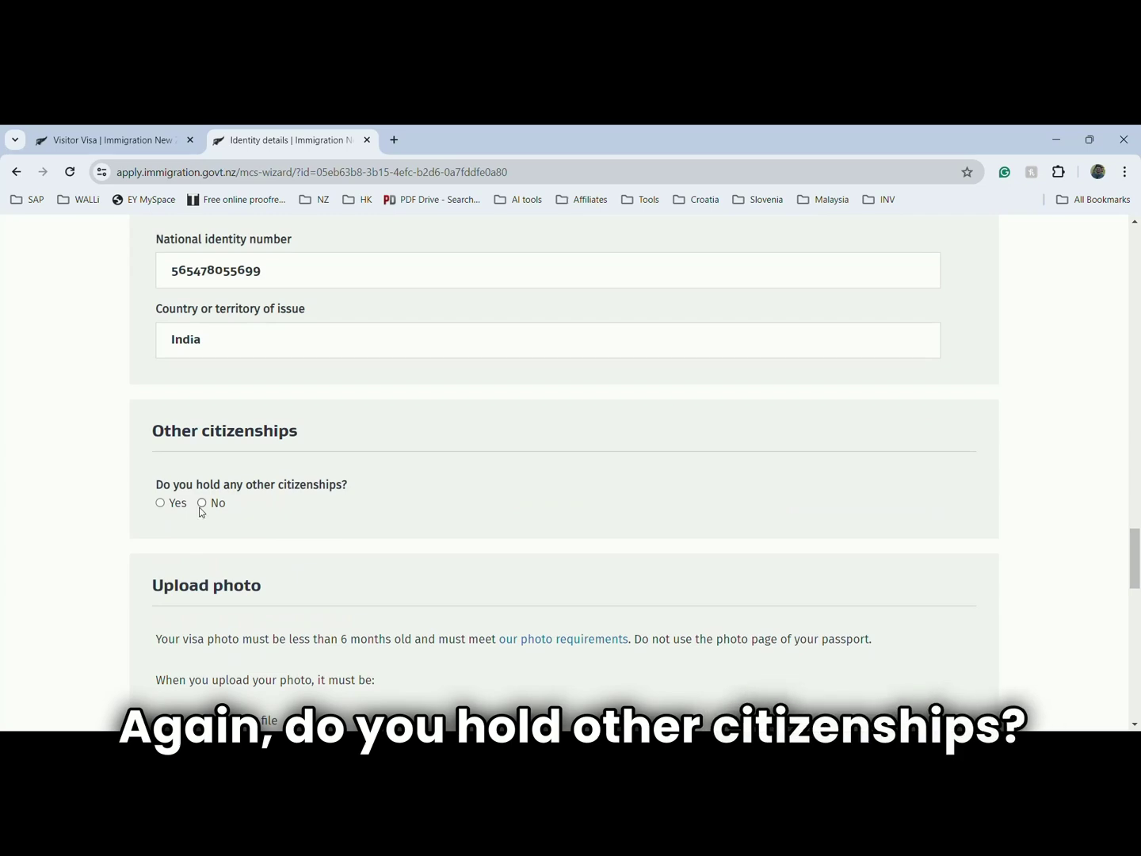
- Answer No to other citizenships, then save the identity details and continue
{"action": "left_click", "coordinate": [202, 503]}
{"action": "scroll", "coordinate": [276, 511], "scroll_direction": "down", "scroll_amount": 3}
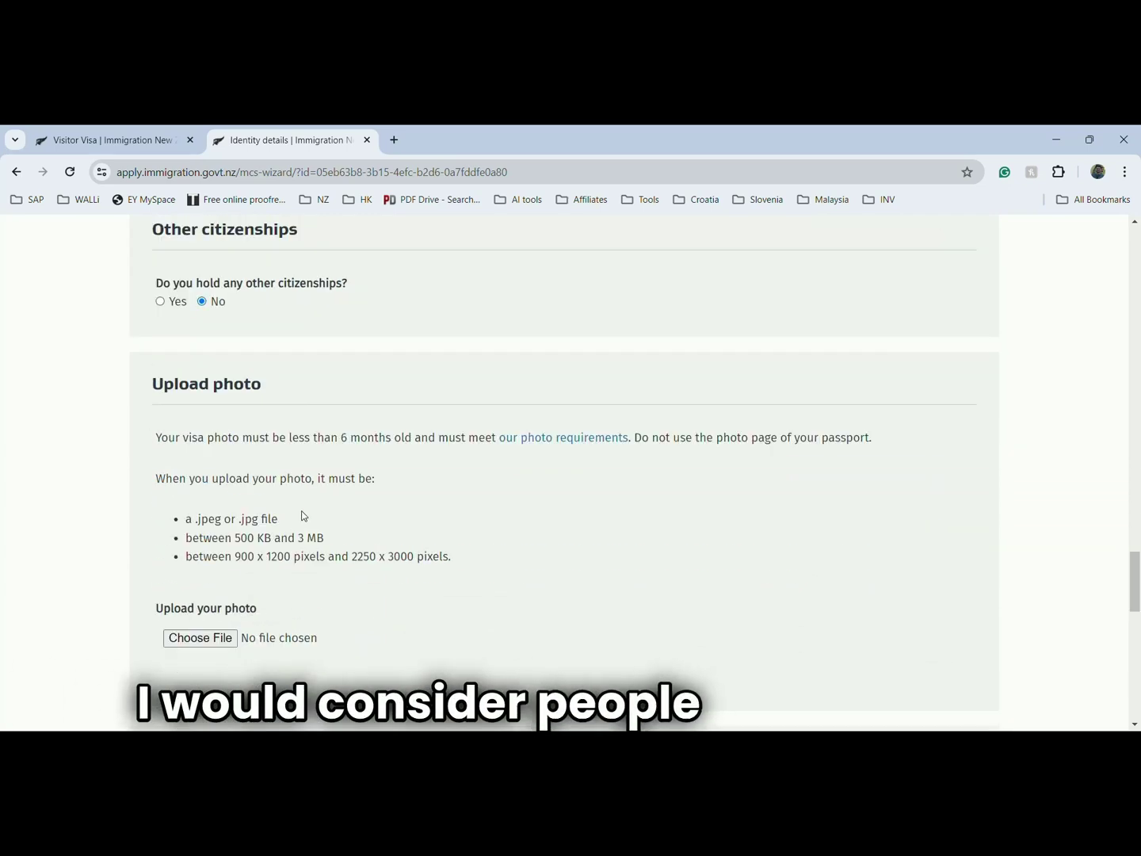
{"action": "scroll", "coordinate": [309, 529], "scroll_direction": "down", "scroll_amount": 4}
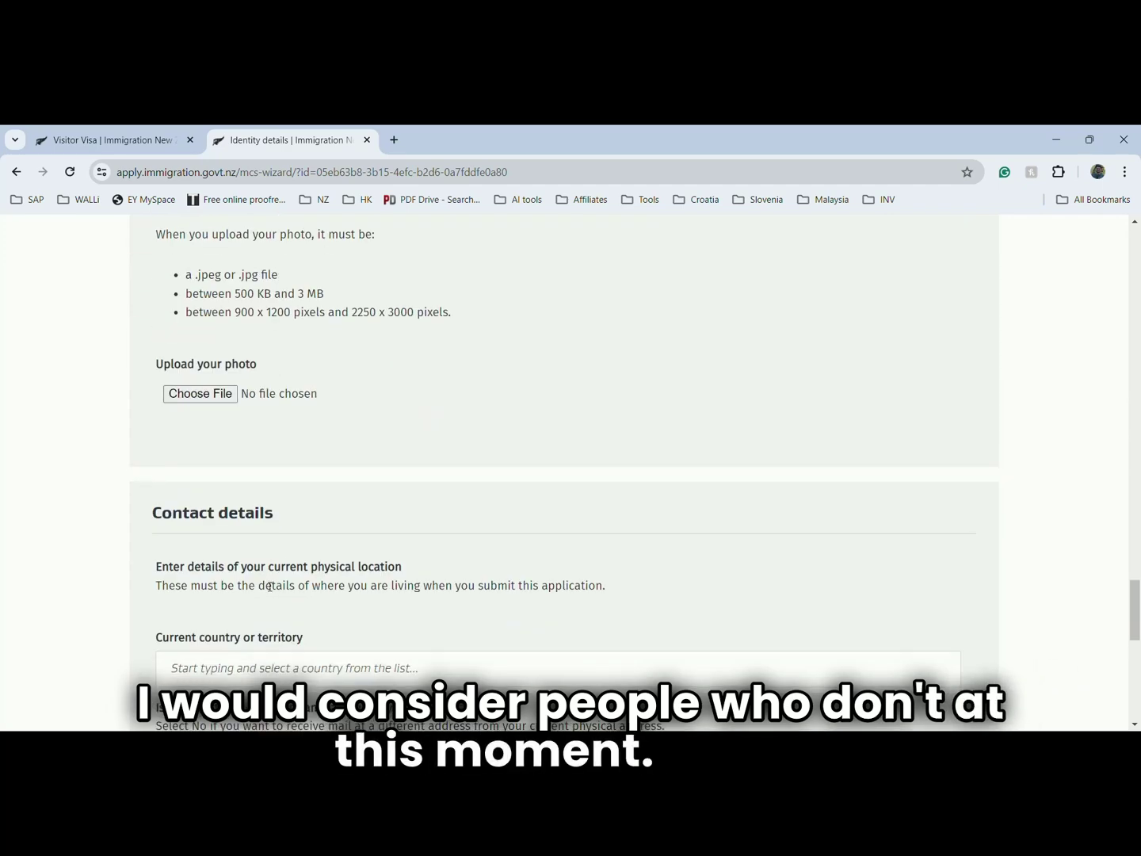
{"action": "scroll", "coordinate": [269, 586], "scroll_direction": "down", "scroll_amount": 1}
{"action": "scroll", "coordinate": [267, 586], "scroll_direction": "down", "scroll_amount": 3}
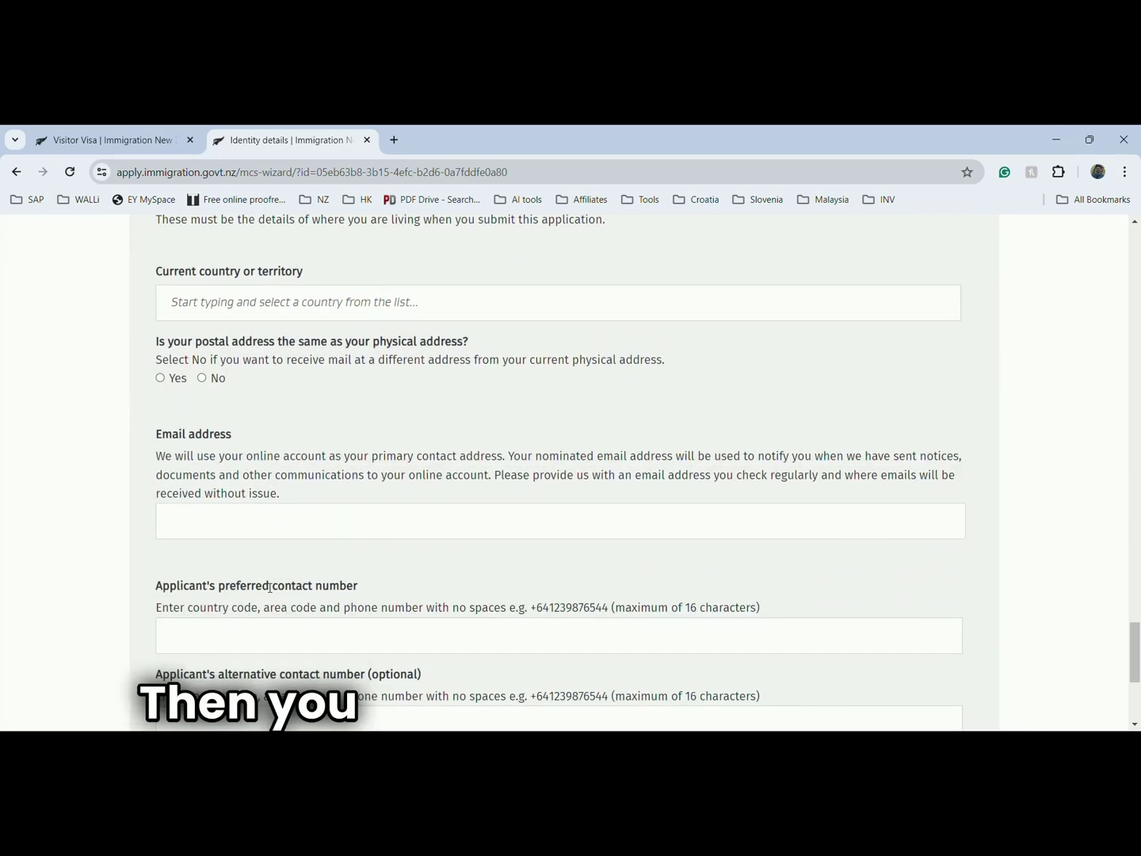
{"action": "scroll", "coordinate": [265, 588], "scroll_direction": "down", "scroll_amount": 3}
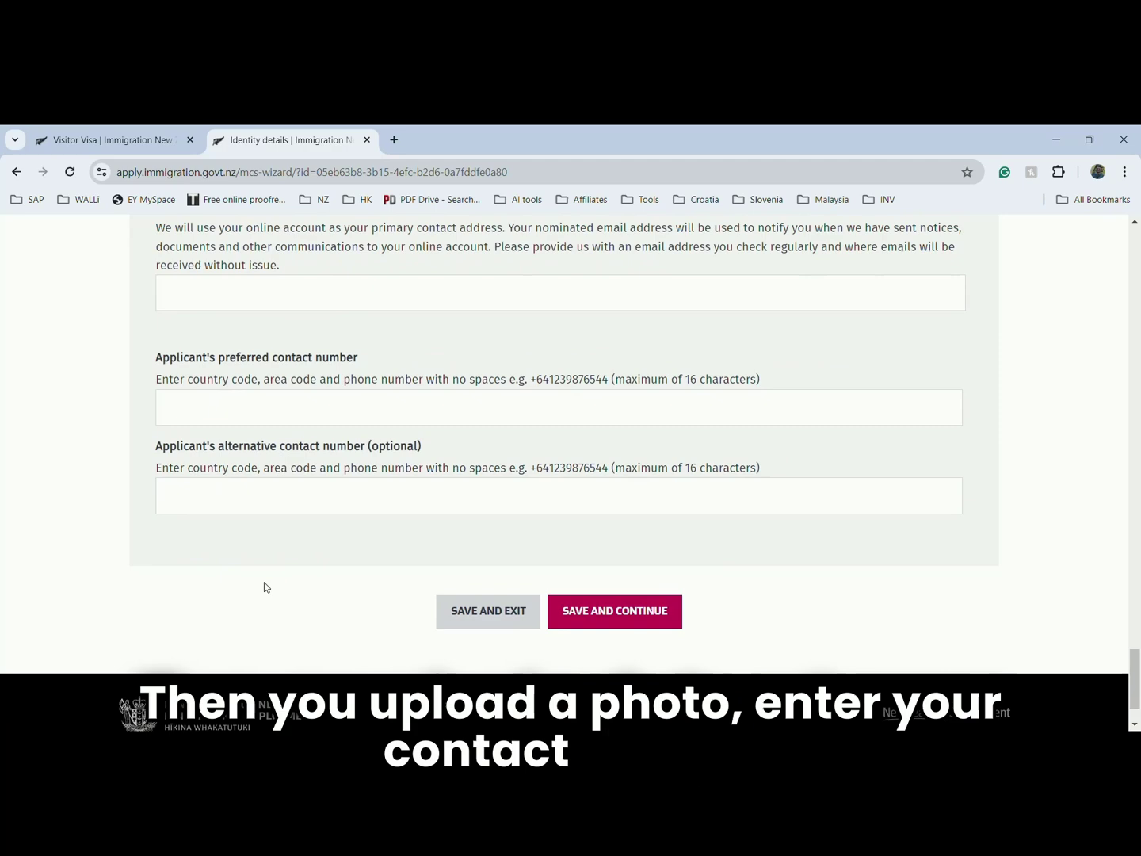
{"action": "left_click", "coordinate": [574, 612]}
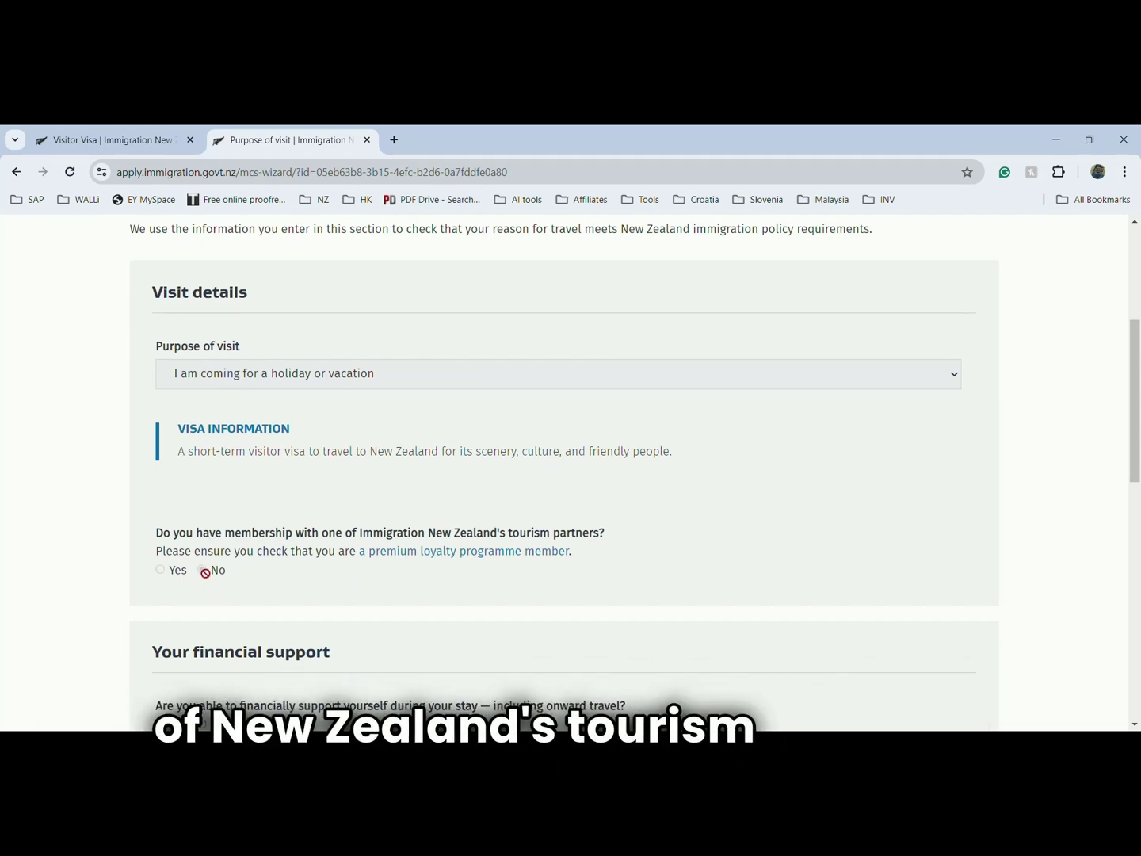
- Answer No to tourism partner membership, confirm self-support, and state accommodation is prepaid
{"action": "left_click", "coordinate": [203, 571]}
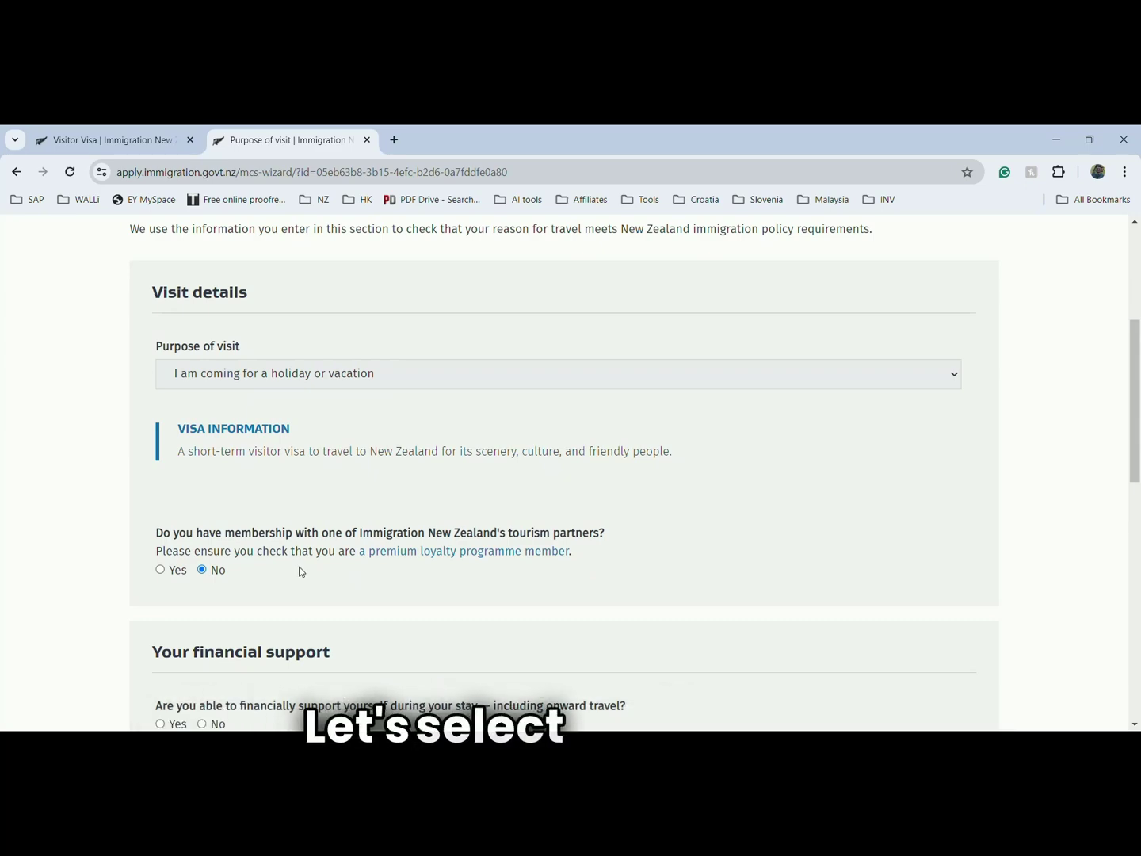
{"action": "scroll", "coordinate": [300, 571], "scroll_direction": "down", "scroll_amount": 2}
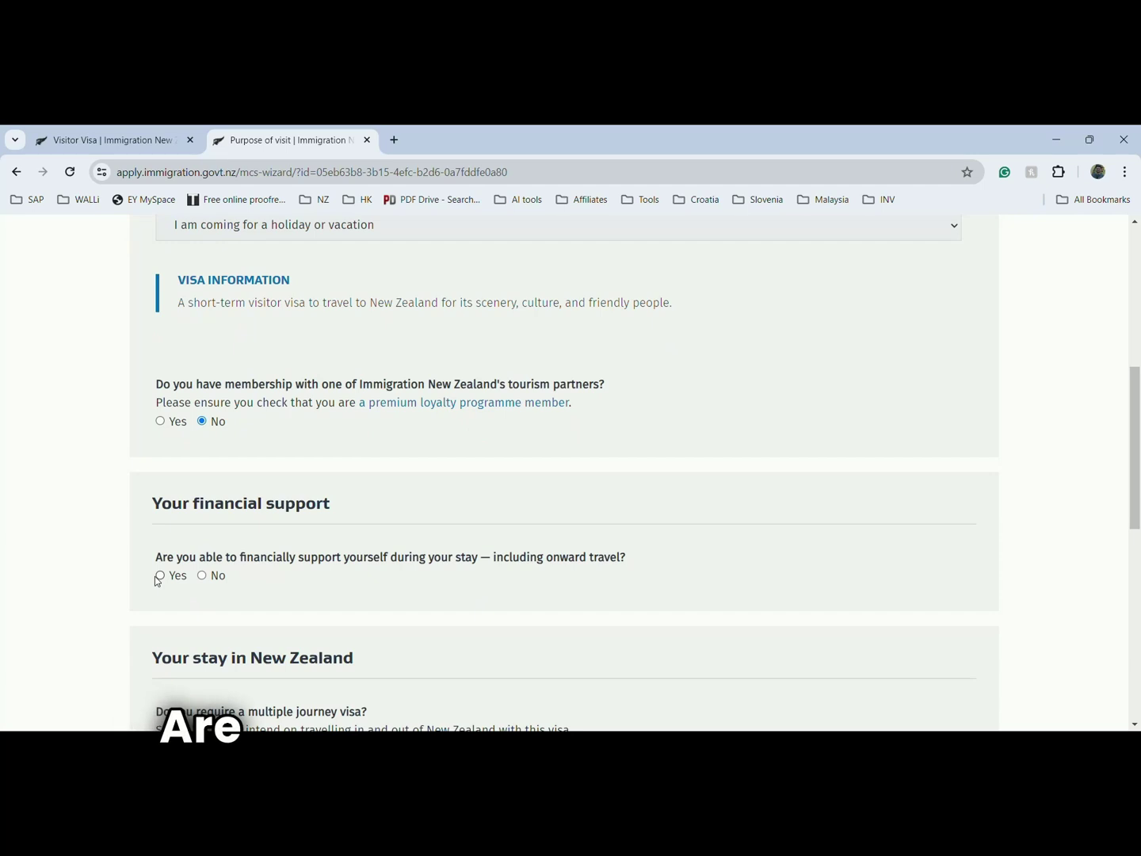
{"action": "left_click", "coordinate": [161, 575]}
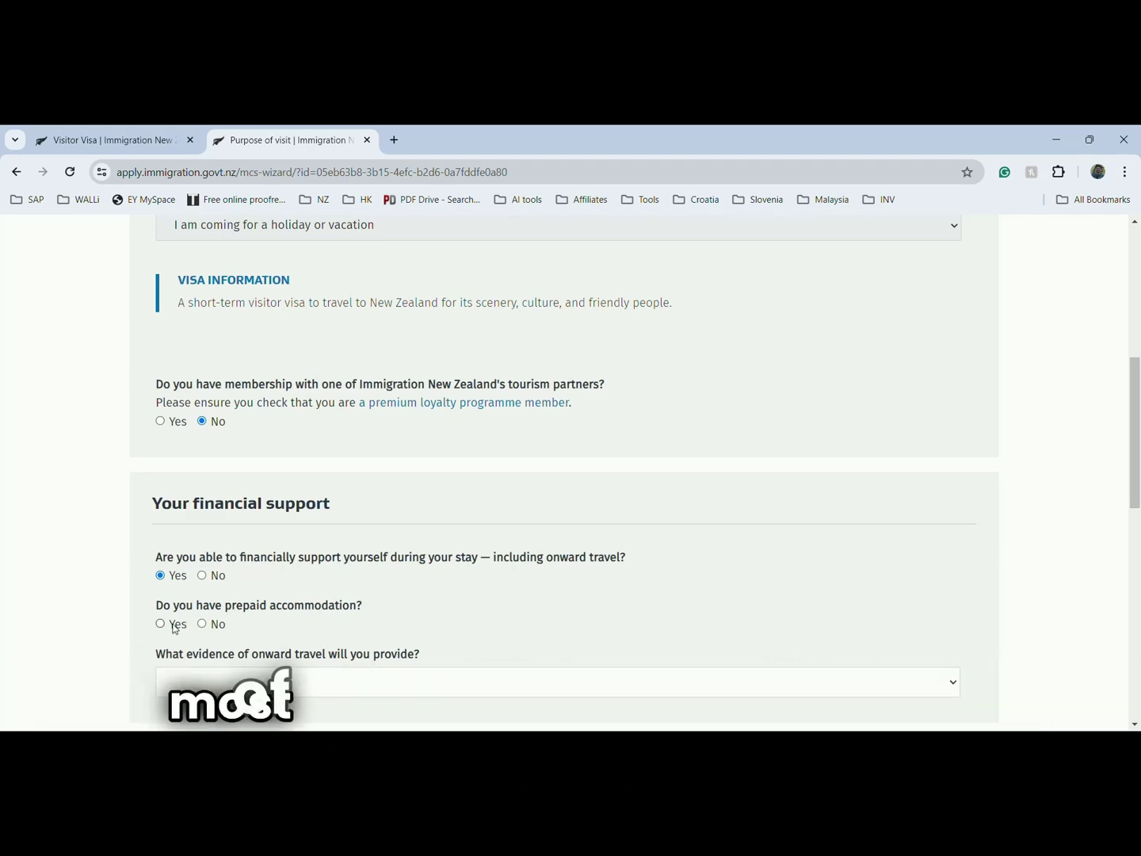
{"action": "left_click", "coordinate": [175, 629]}
{"action": "scroll", "coordinate": [195, 603], "scroll_direction": "down", "scroll_amount": 3}
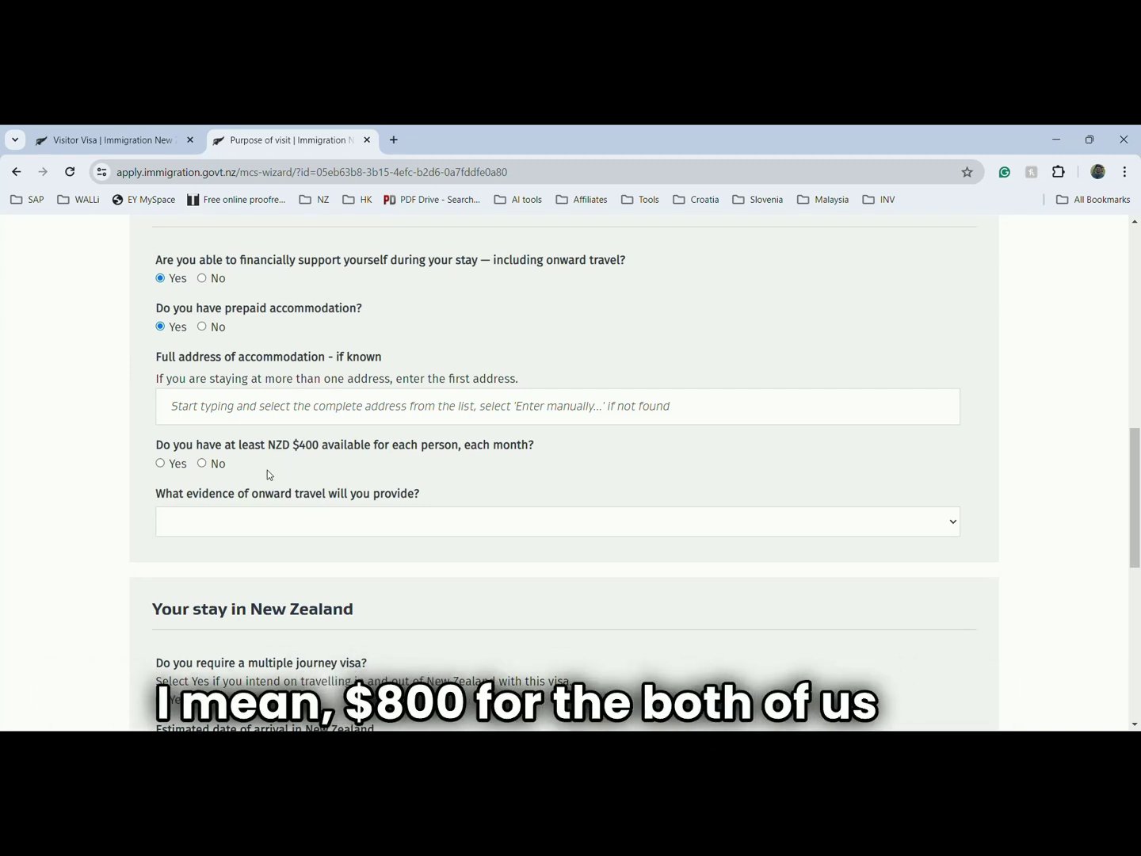
- Confirm NZD $400 per month and choose 'I have sufficient funds to purchase travel'
{"action": "left_click", "coordinate": [165, 466]}
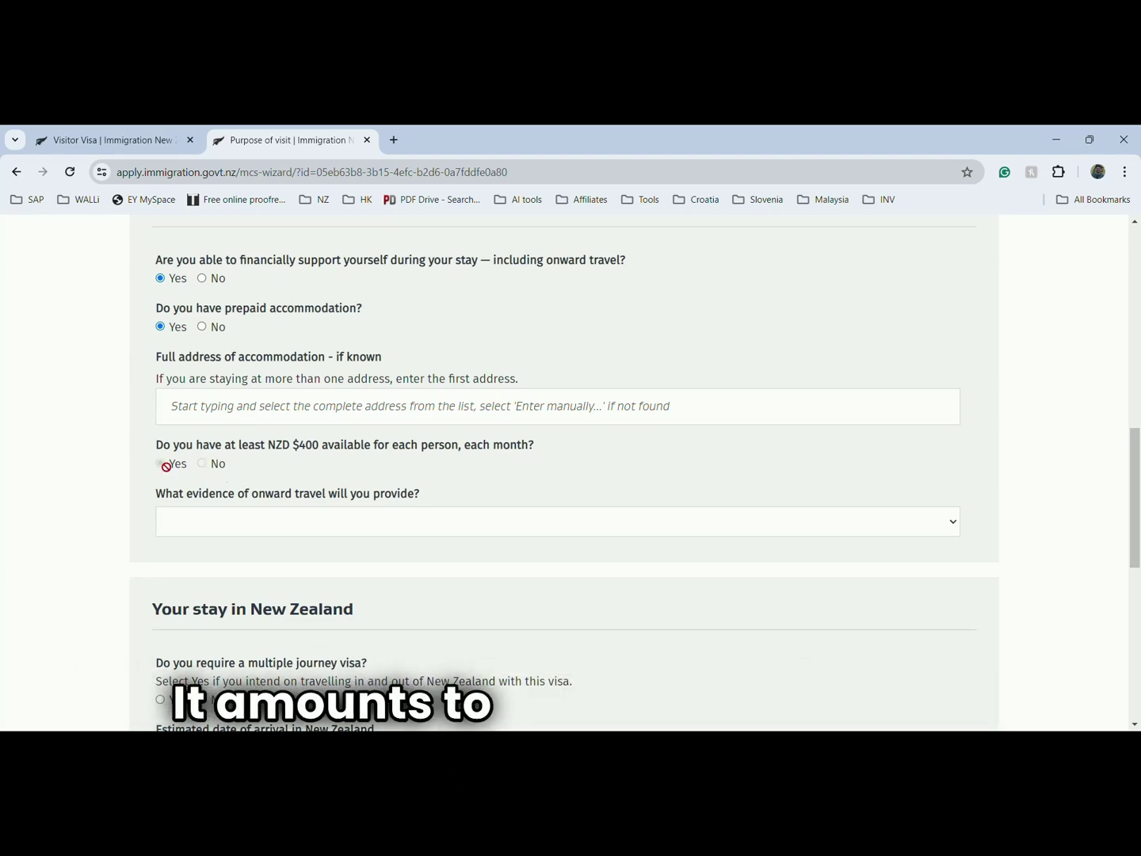
{"action": "left_click", "coordinate": [278, 518]}
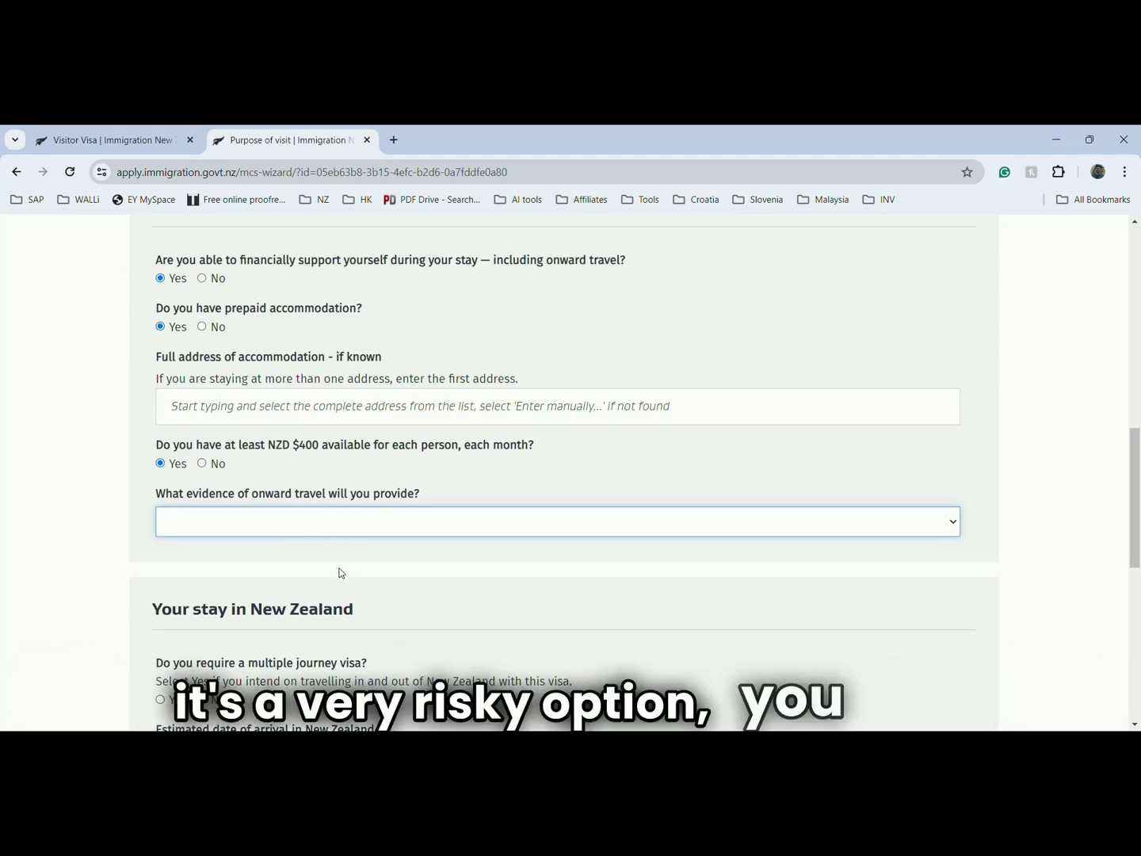
{"action": "key", "text": "Down"}
{"action": "scroll", "coordinate": [345, 575], "scroll_direction": "down", "scroll_amount": 1}
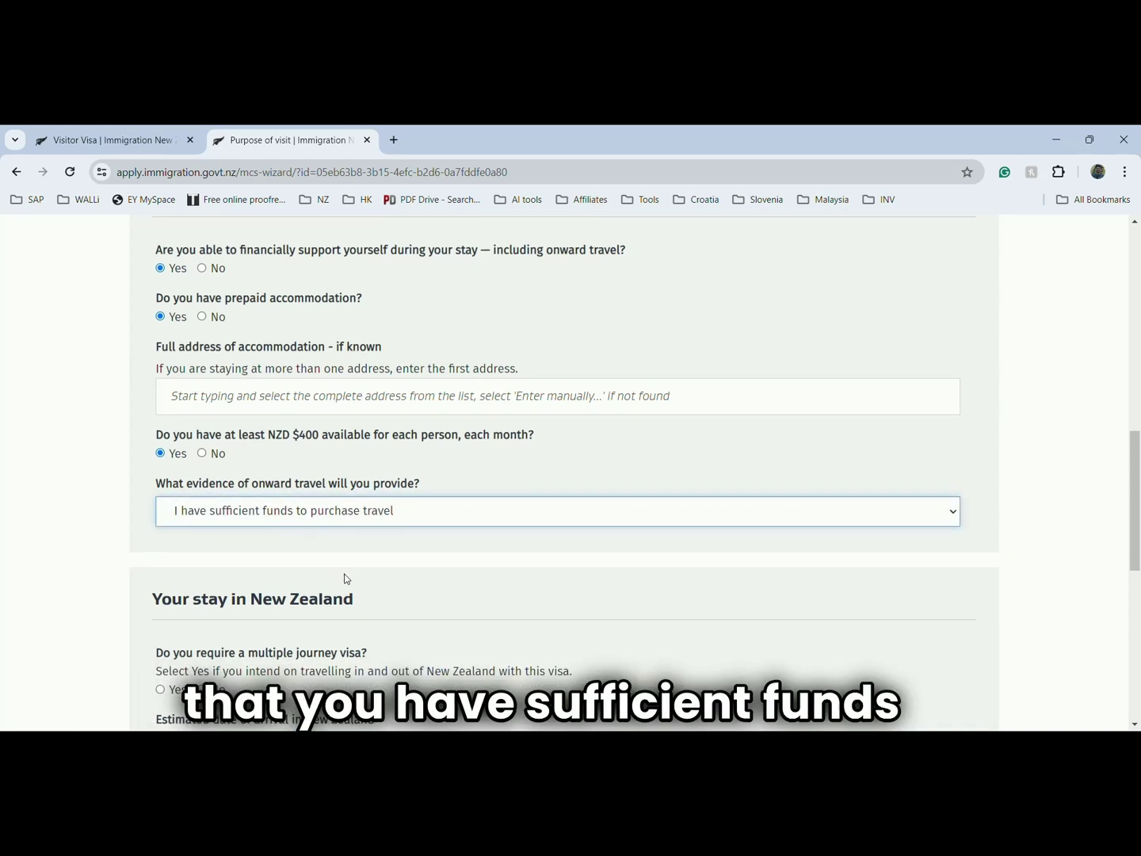
{"action": "scroll", "coordinate": [346, 578], "scroll_direction": "down", "scroll_amount": 3}
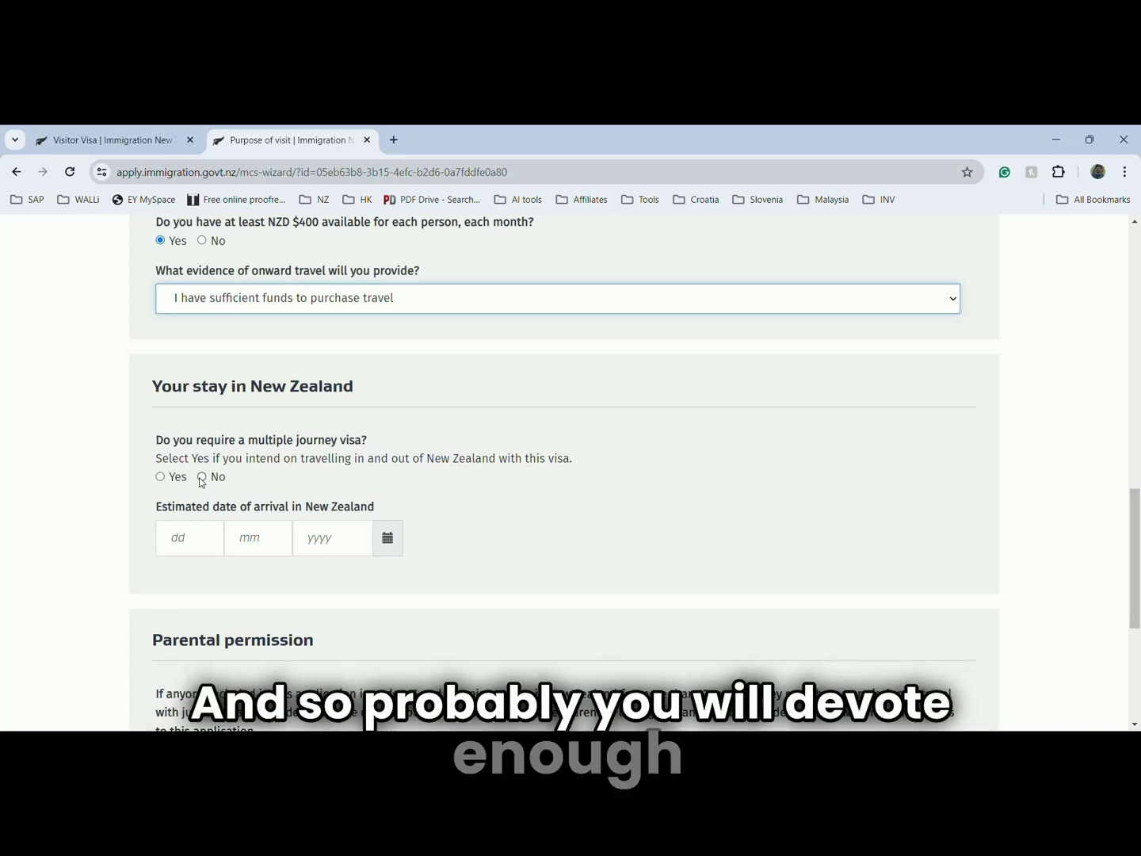
- Choose a single-journey visa arriving 19/9/2024 and departing 10/10/2024
{"action": "left_click", "coordinate": [202, 478]}
{"action": "scroll", "coordinate": [350, 501], "scroll_direction": "down", "scroll_amount": 1}
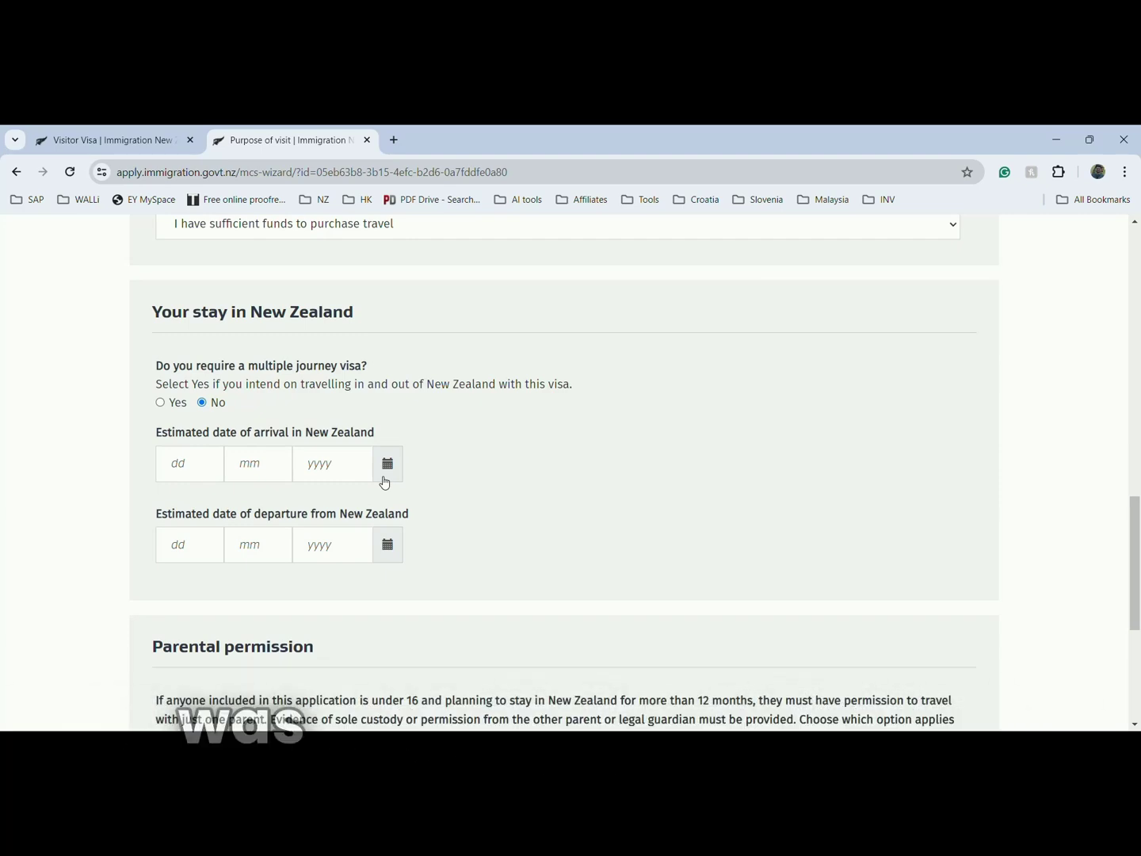
{"action": "left_click", "coordinate": [387, 477]}
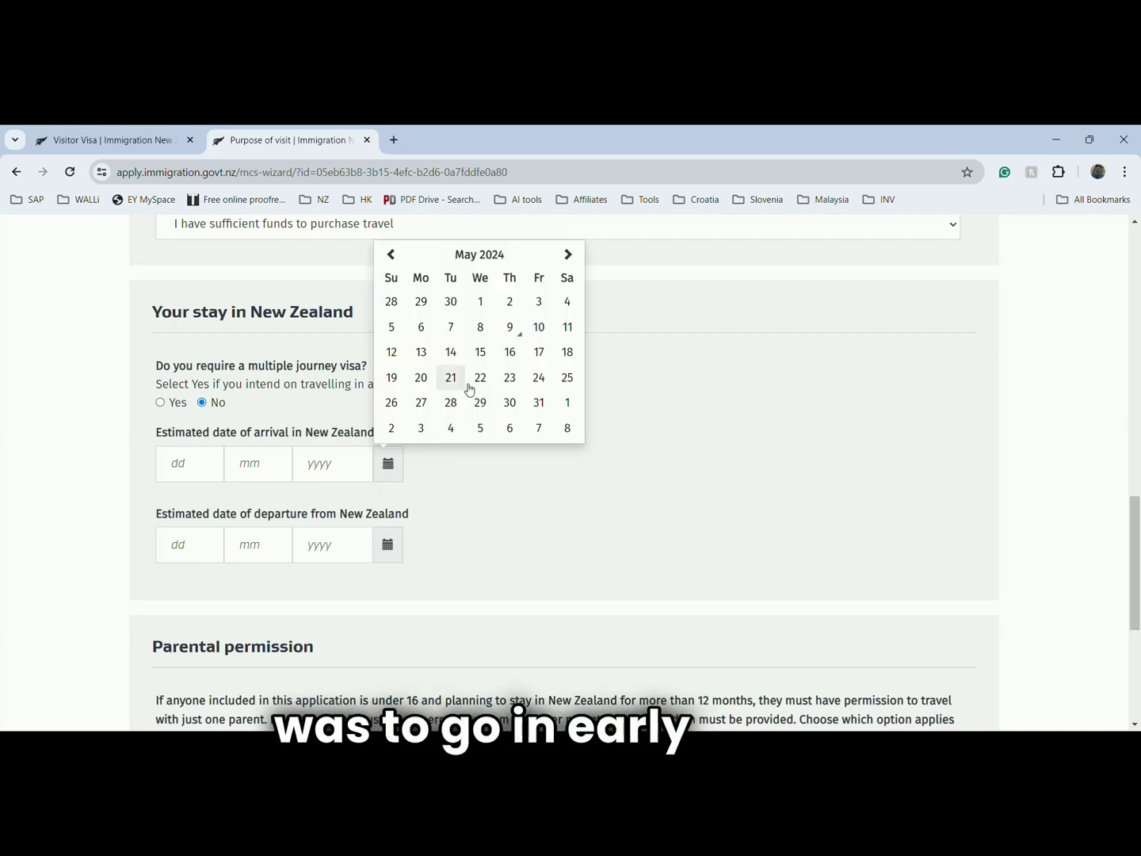
{"action": "left_click", "coordinate": [568, 258]}
{"action": "left_click", "coordinate": [567, 259]}
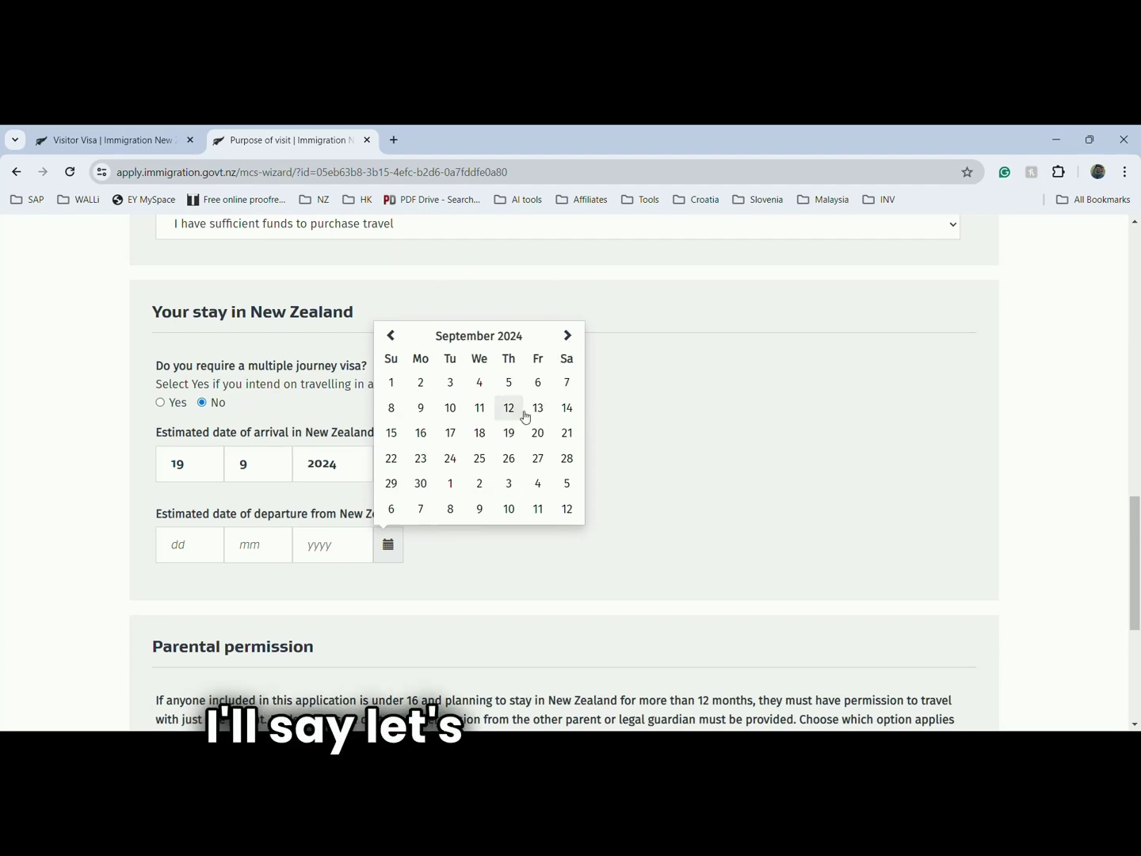
{"action": "left_click", "coordinate": [510, 412]}
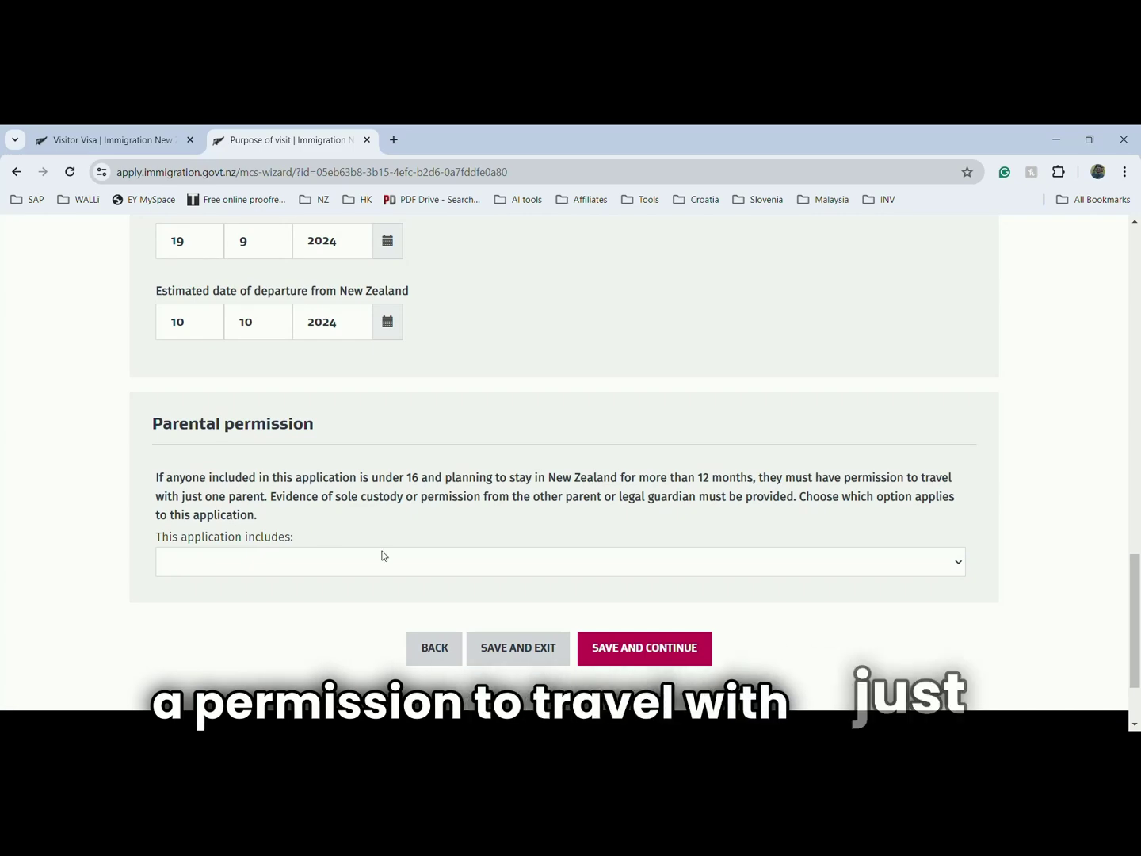
- State that no one in the application is under 16, then save and continue
{"action": "scroll", "coordinate": [369, 556], "scroll_direction": "up", "scroll_amount": 4}
{"action": "scroll", "coordinate": [394, 528], "scroll_direction": "down", "scroll_amount": 5}
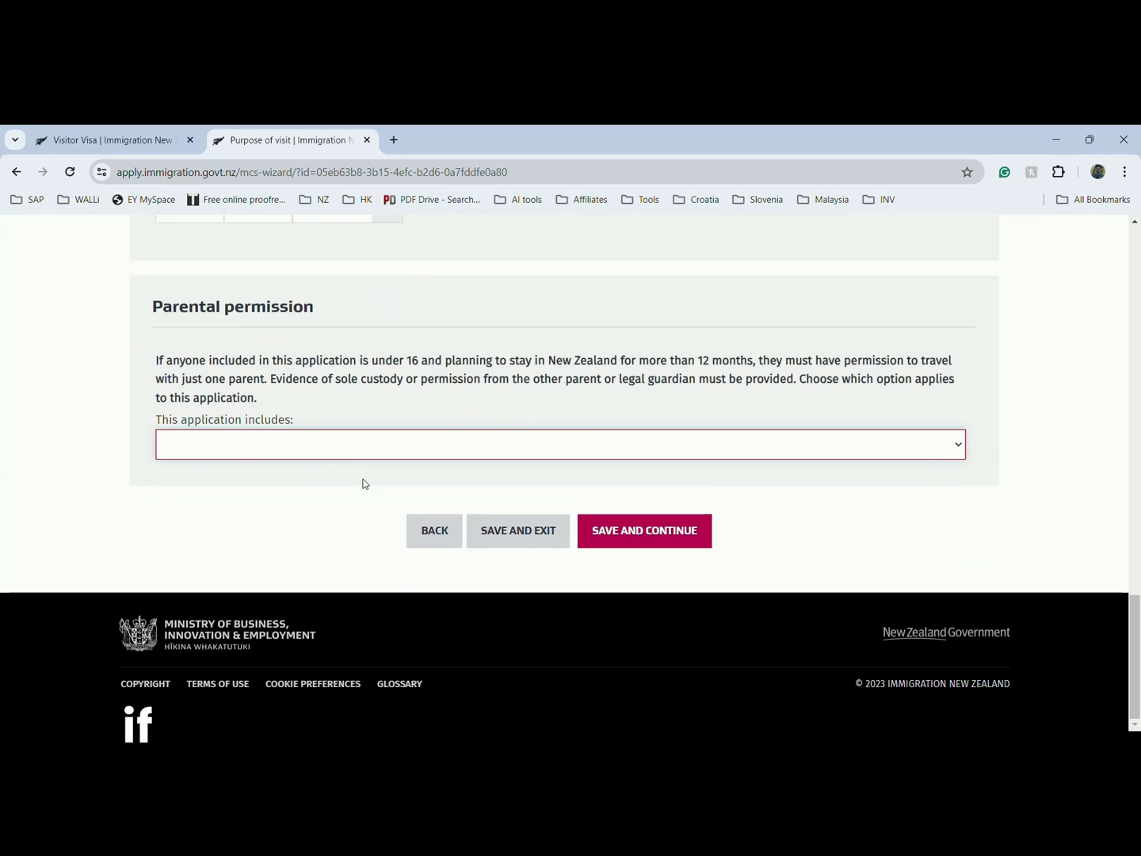
{"action": "left_click", "coordinate": [363, 483]}
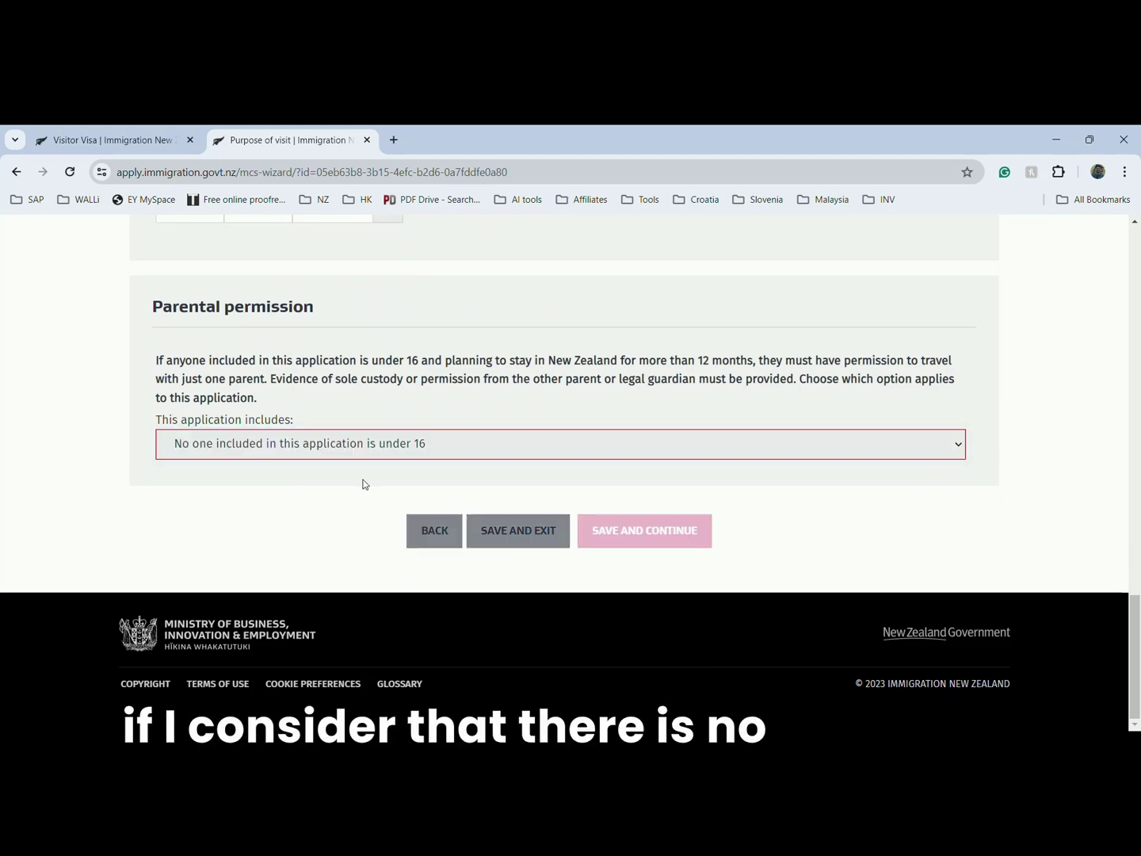
{"action": "left_click", "coordinate": [622, 546]}
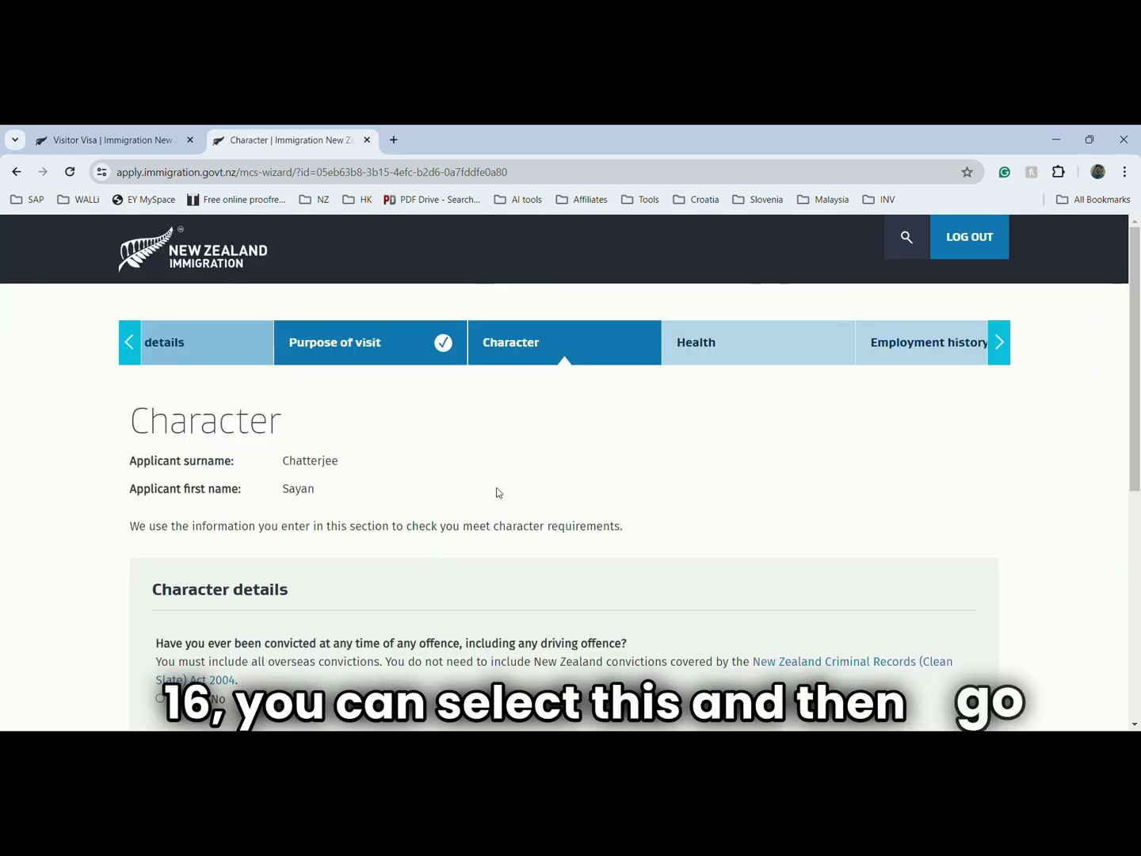
- Answer No to convictions, investigation, deportation or refused entry, and visa refusals, then save
{"action": "scroll", "coordinate": [277, 466], "scroll_direction": "down", "scroll_amount": 3}
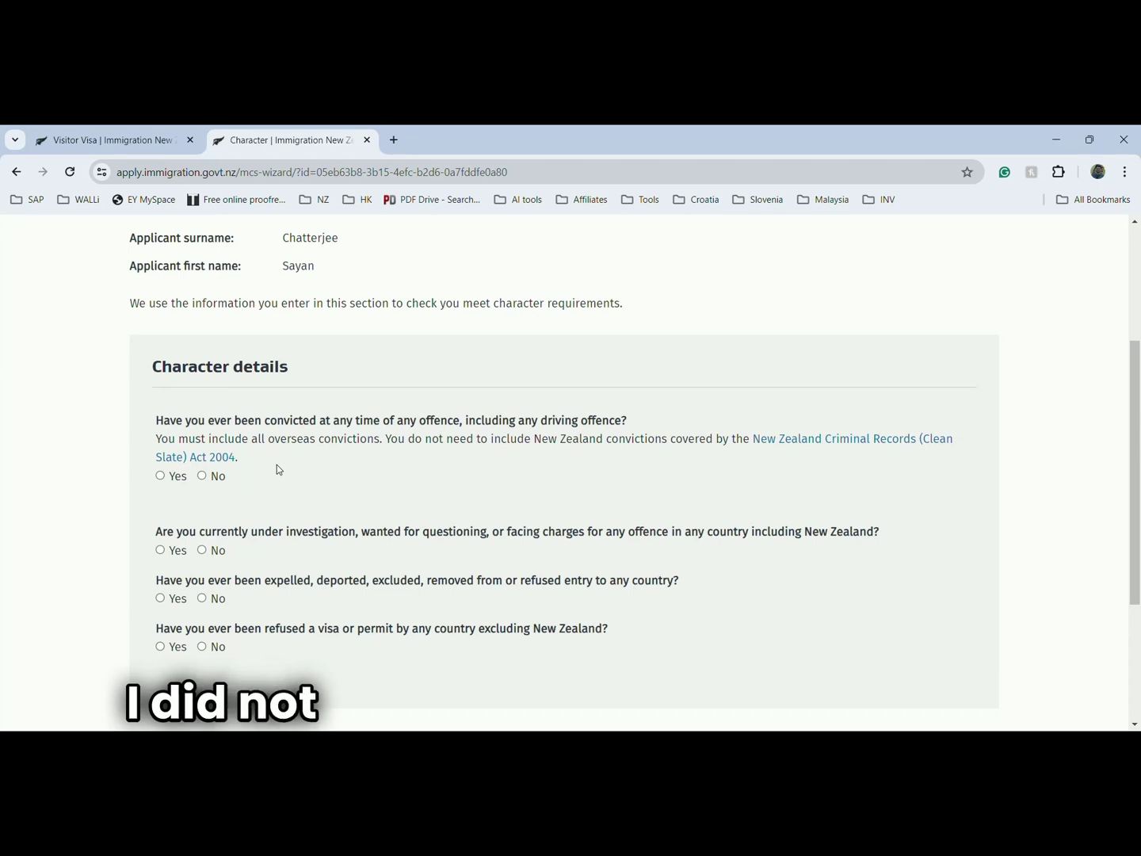
{"action": "left_click", "coordinate": [205, 477]}
{"action": "scroll", "coordinate": [284, 479], "scroll_direction": "down", "scroll_amount": 1}
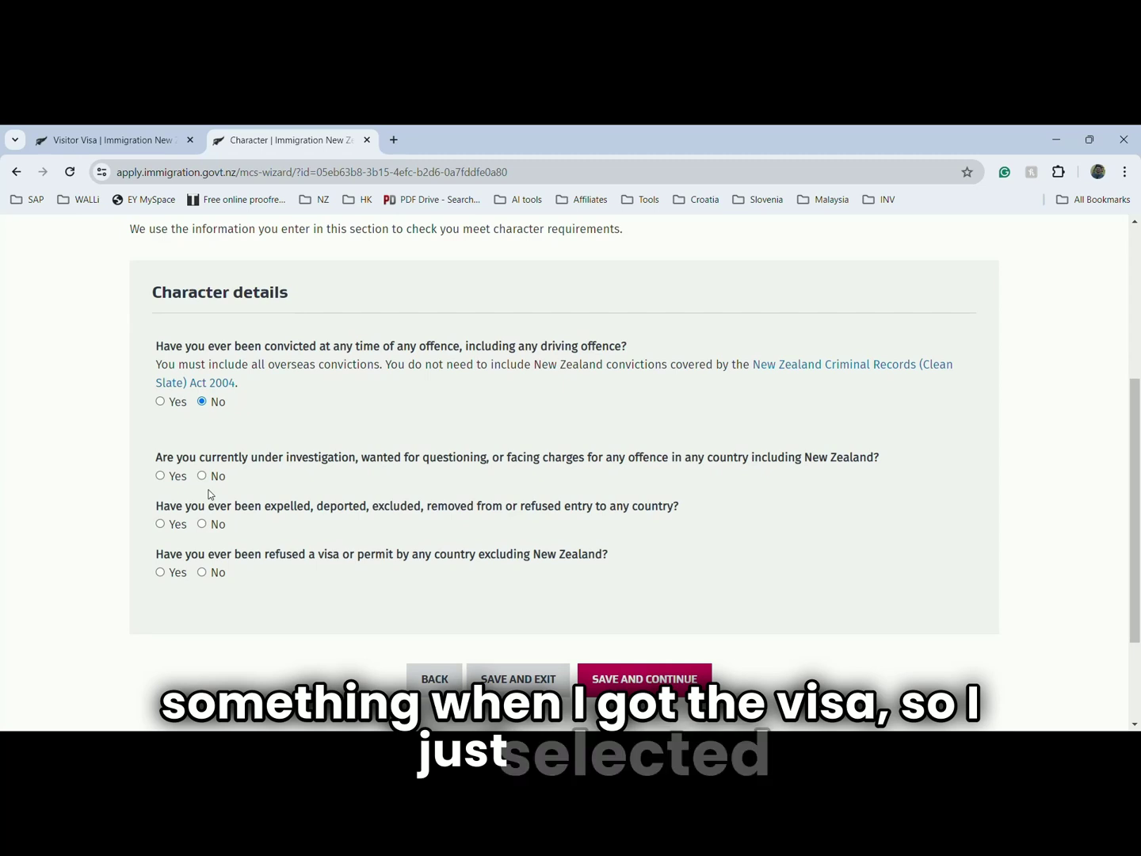
{"action": "left_click", "coordinate": [204, 477]}
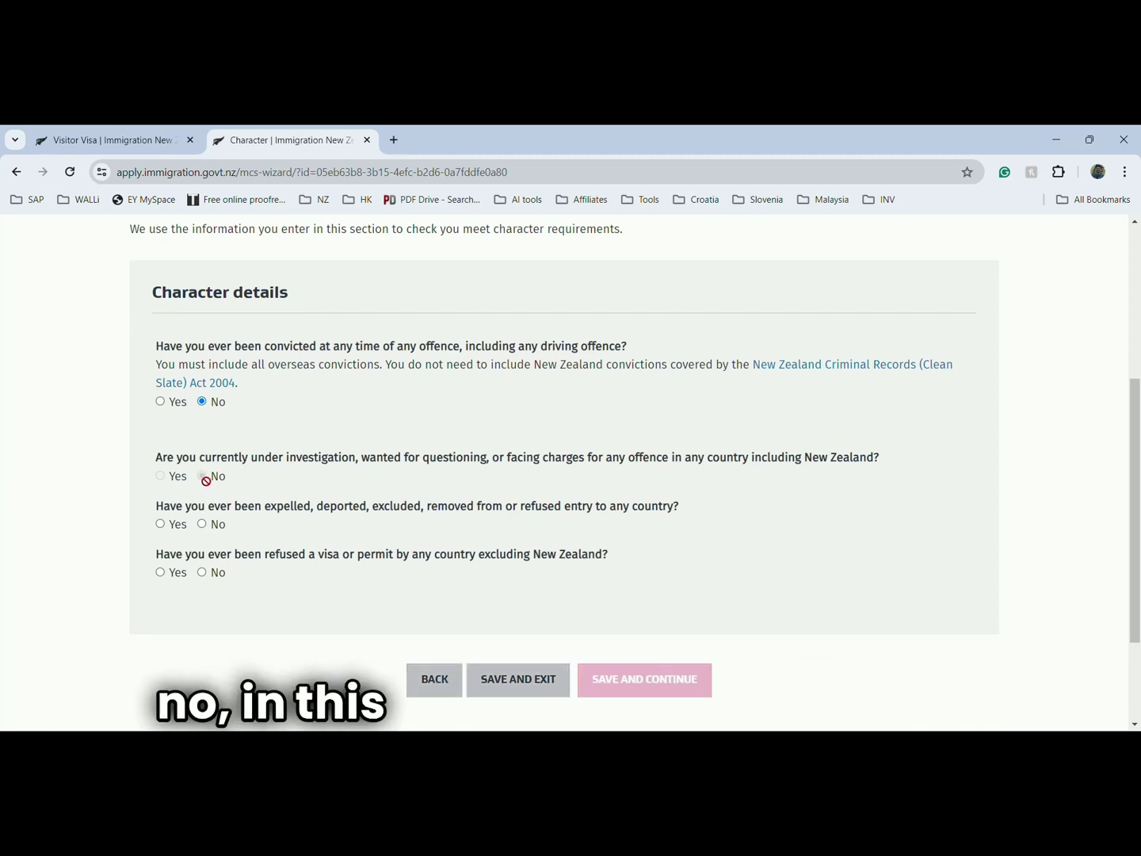
{"action": "left_click", "coordinate": [202, 525]}
{"action": "scroll", "coordinate": [245, 533], "scroll_direction": "down", "scroll_amount": 1}
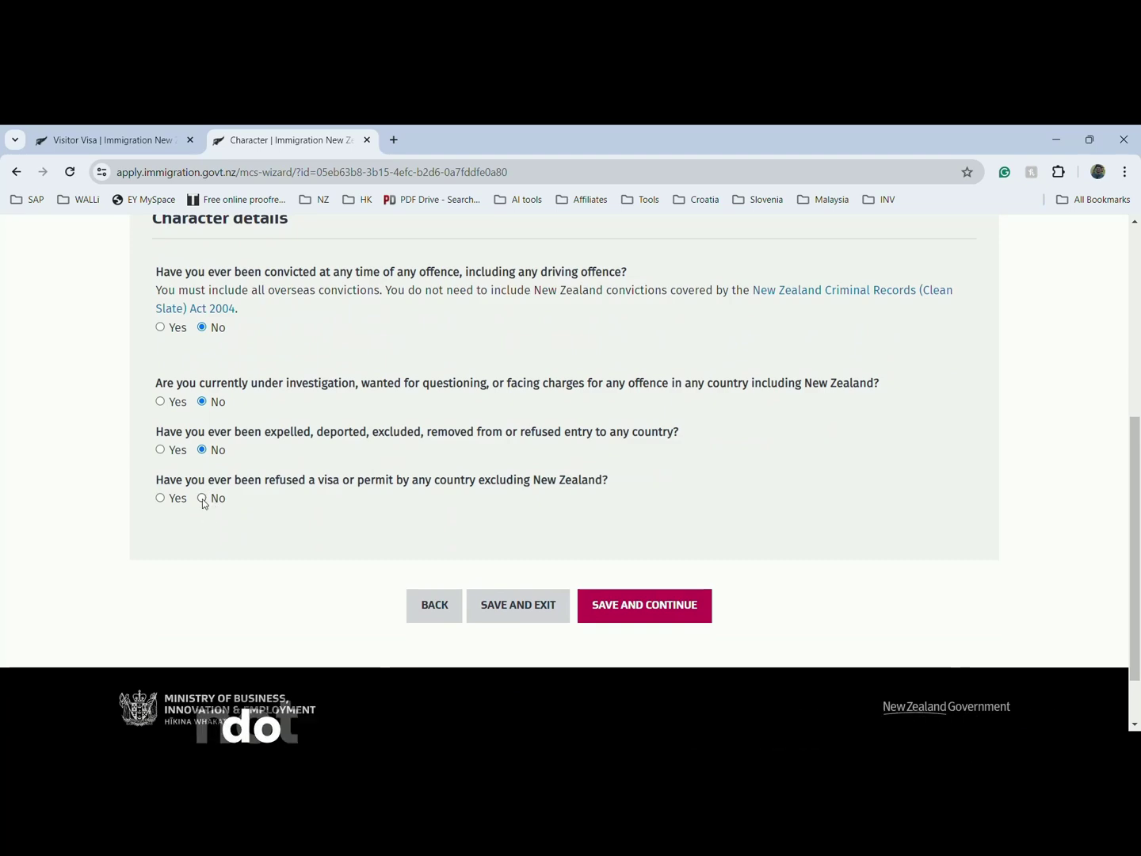
{"action": "left_click", "coordinate": [202, 499]}
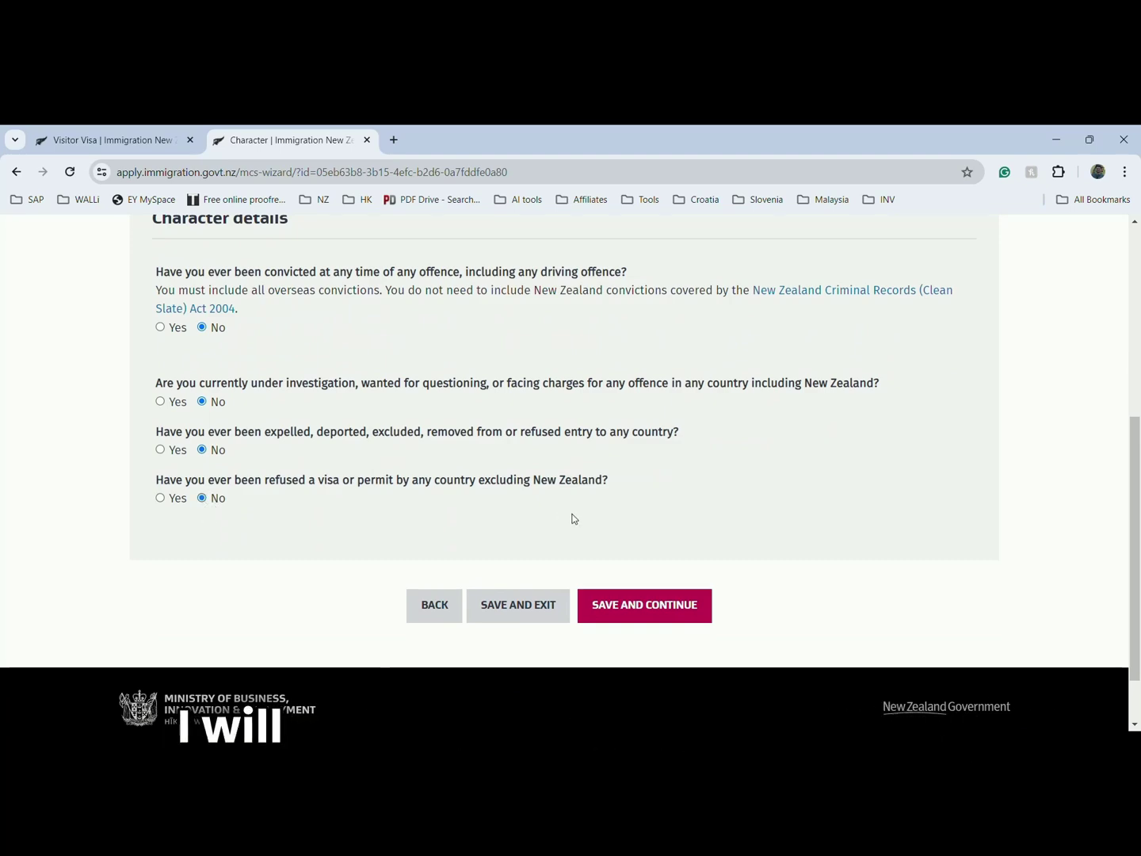
{"action": "left_click", "coordinate": [617, 604]}
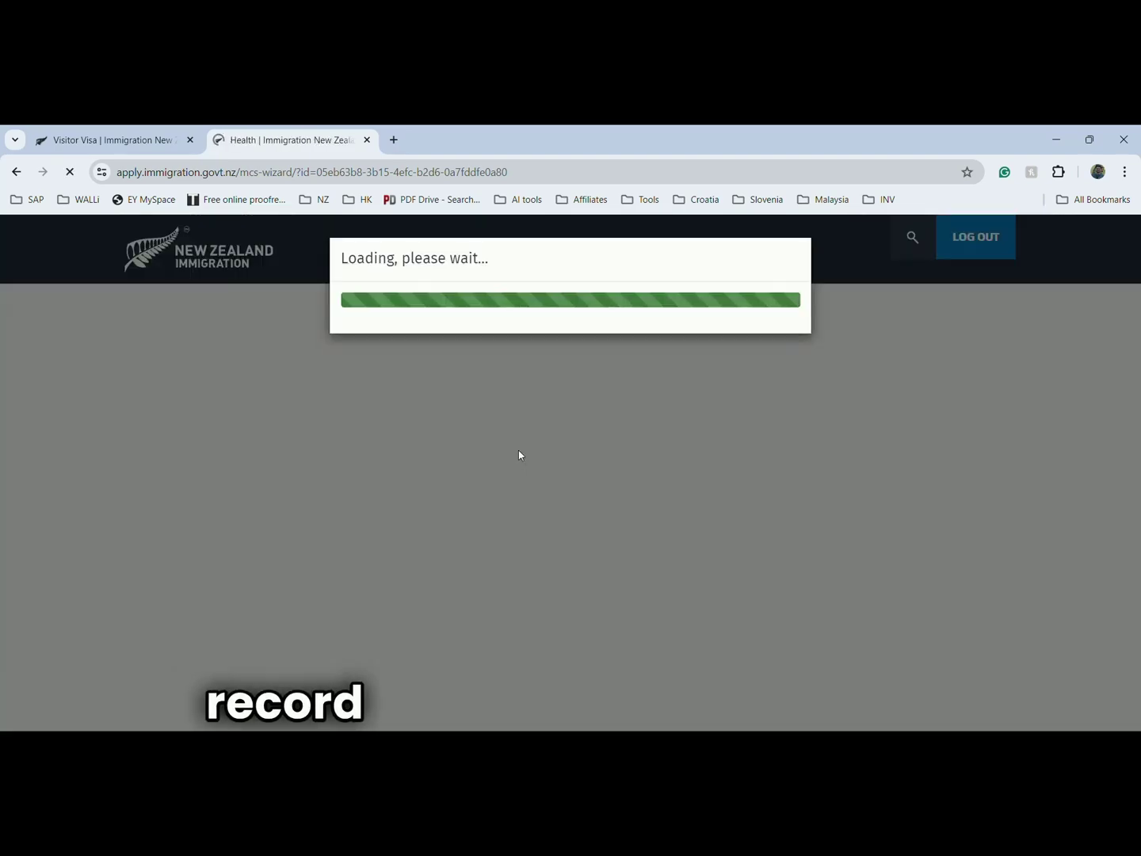
- Answer No to the tuberculosis, hospital care and residential care questions
{"action": "scroll", "coordinate": [387, 488], "scroll_direction": "down", "scroll_amount": 5}
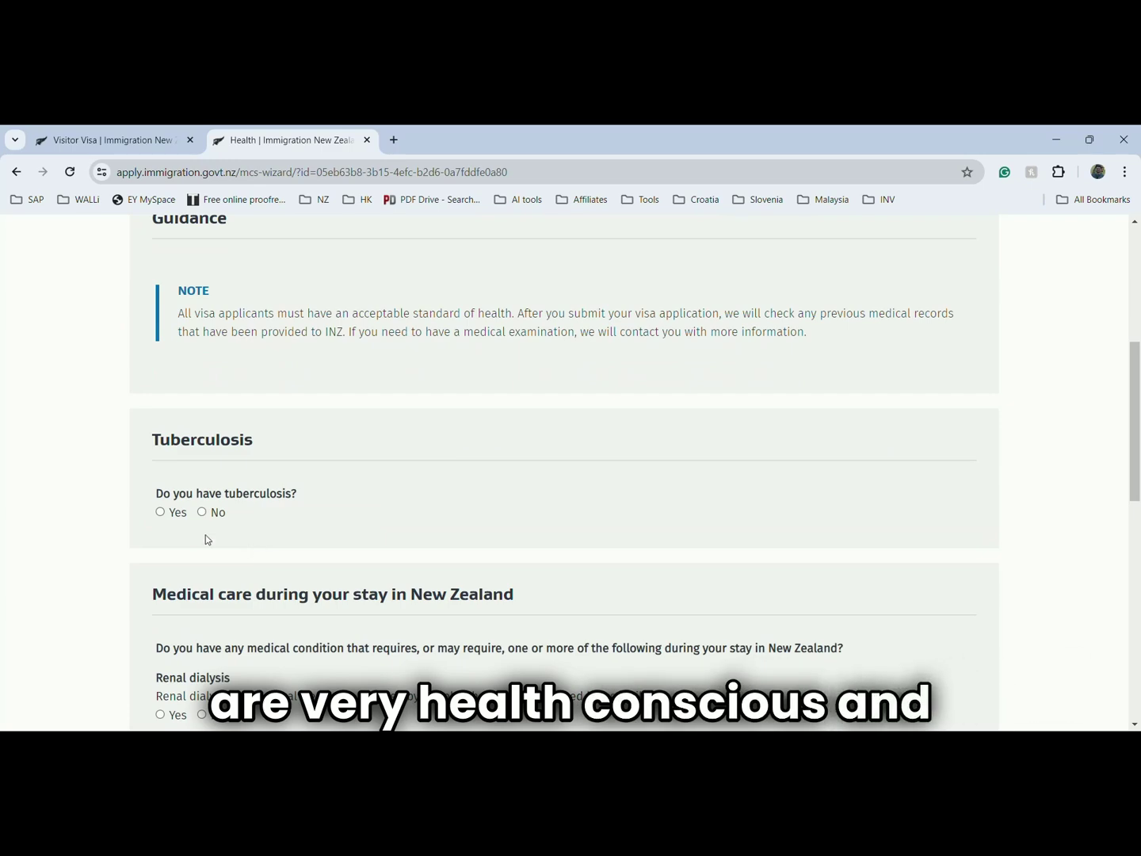
{"action": "left_click", "coordinate": [202, 511]}
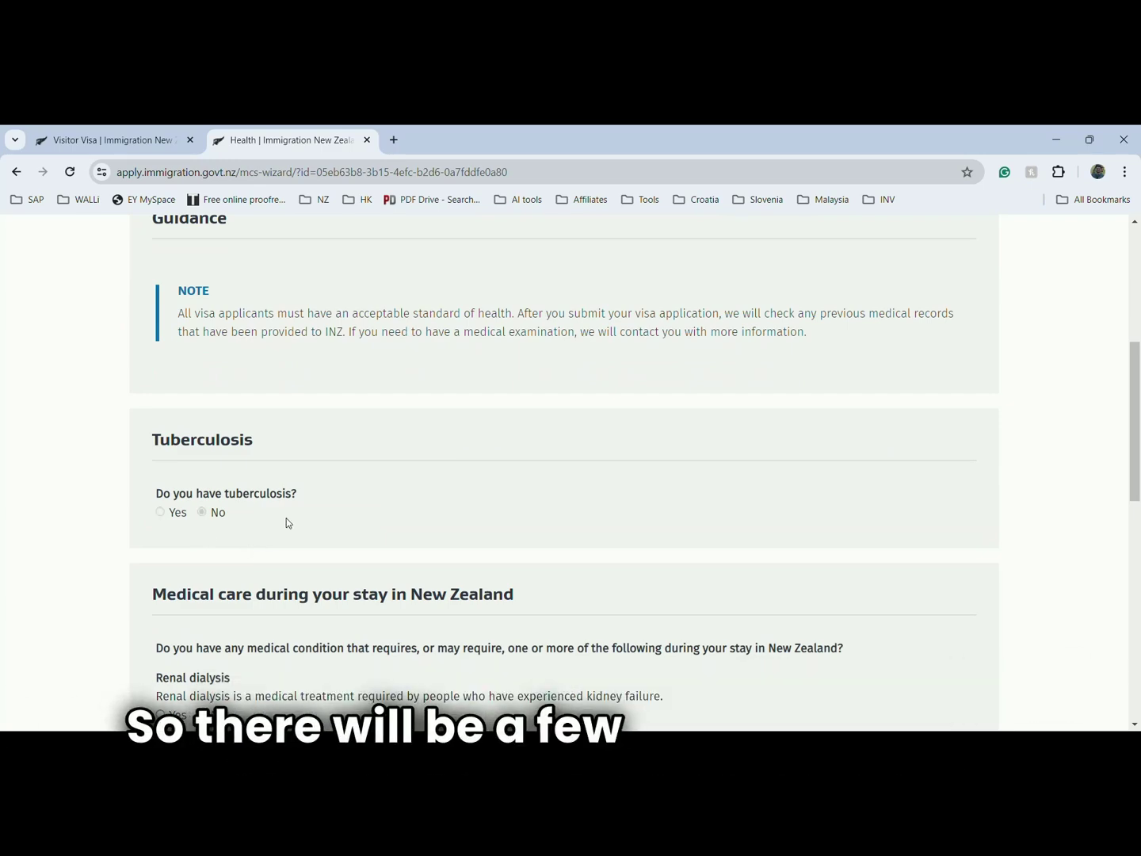
{"action": "scroll", "coordinate": [293, 518], "scroll_direction": "down", "scroll_amount": 4}
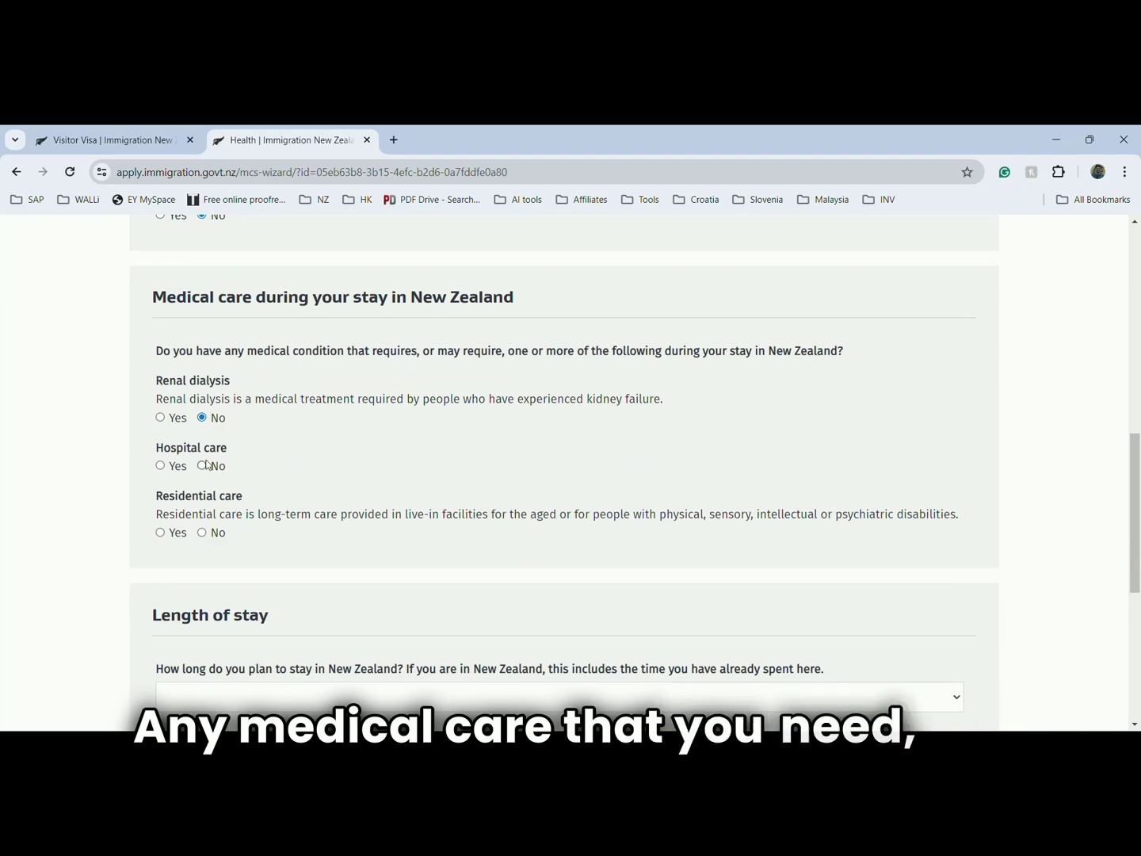
{"action": "left_click", "coordinate": [202, 468]}
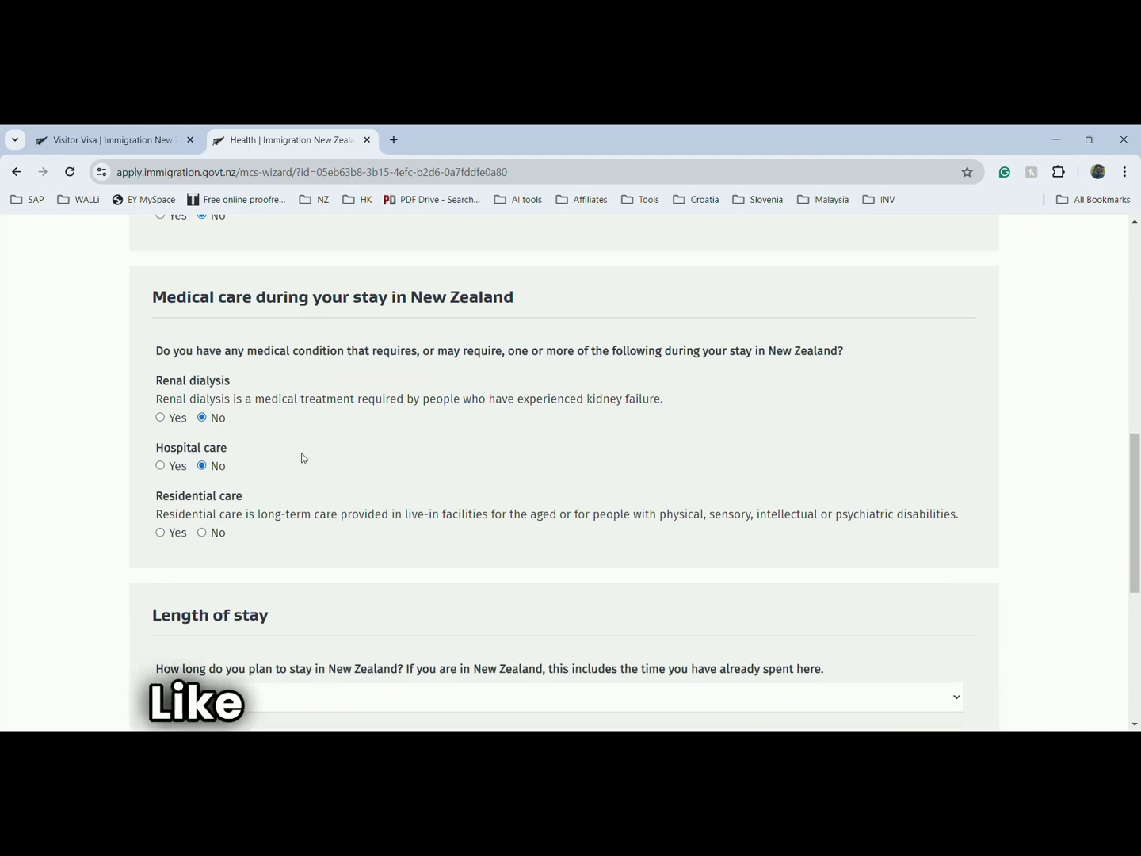
{"action": "left_click", "coordinate": [202, 533]}
{"action": "scroll", "coordinate": [623, 472], "scroll_direction": "down", "scroll_amount": 3}
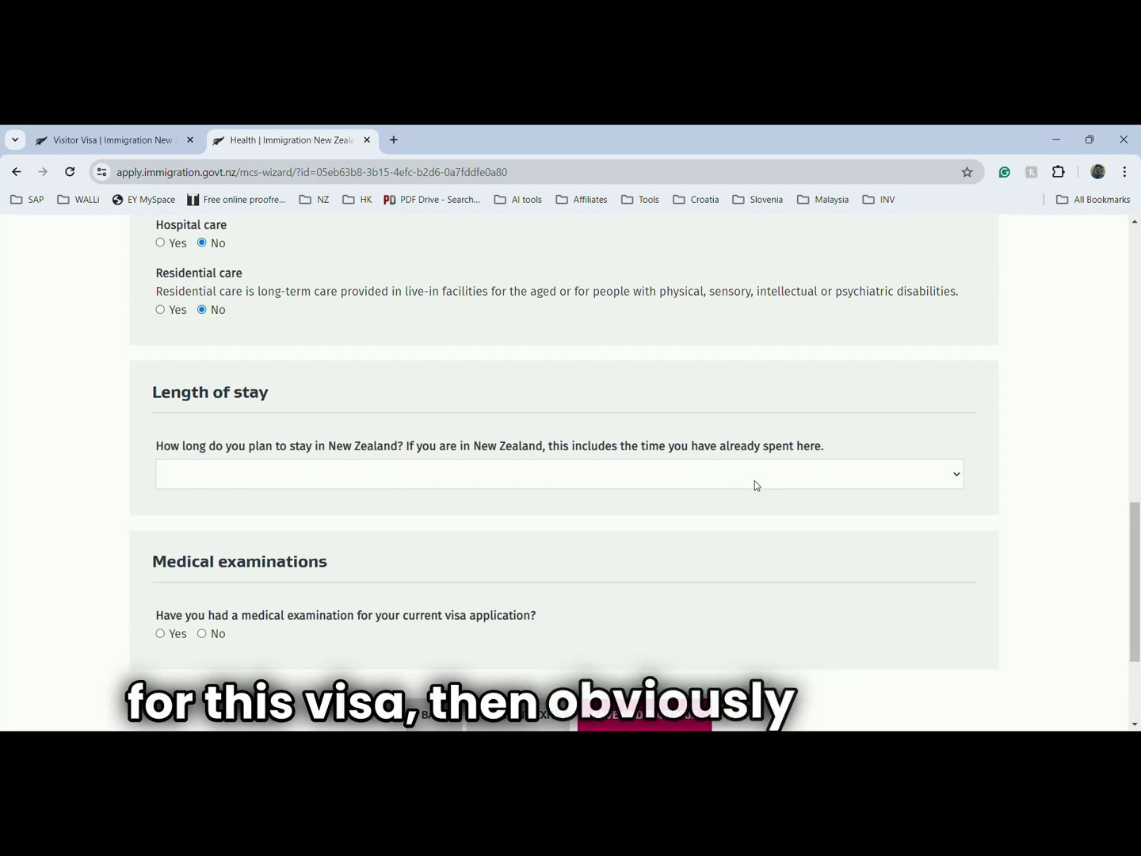
- Set the length of stay to 1 month or less, answer No to a medical examination, and save
{"action": "left_click", "coordinate": [755, 482]}
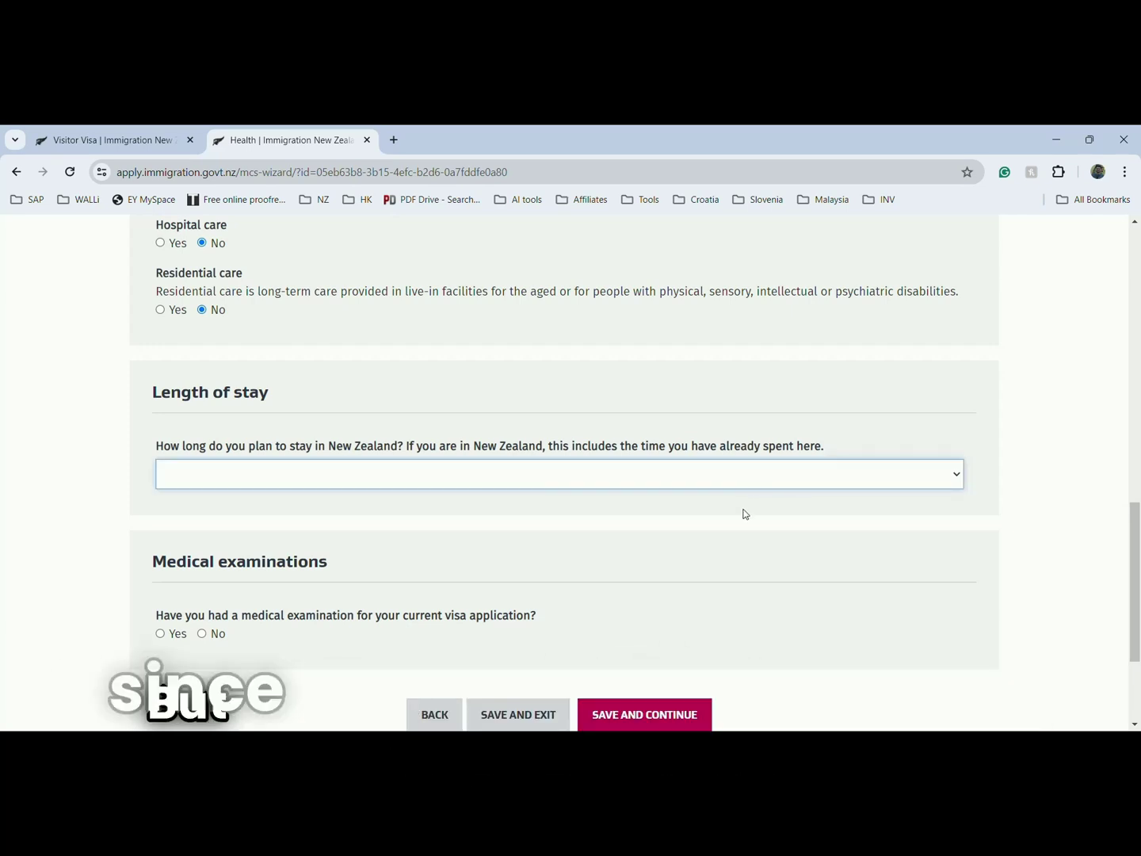
{"action": "key", "text": "Down"}
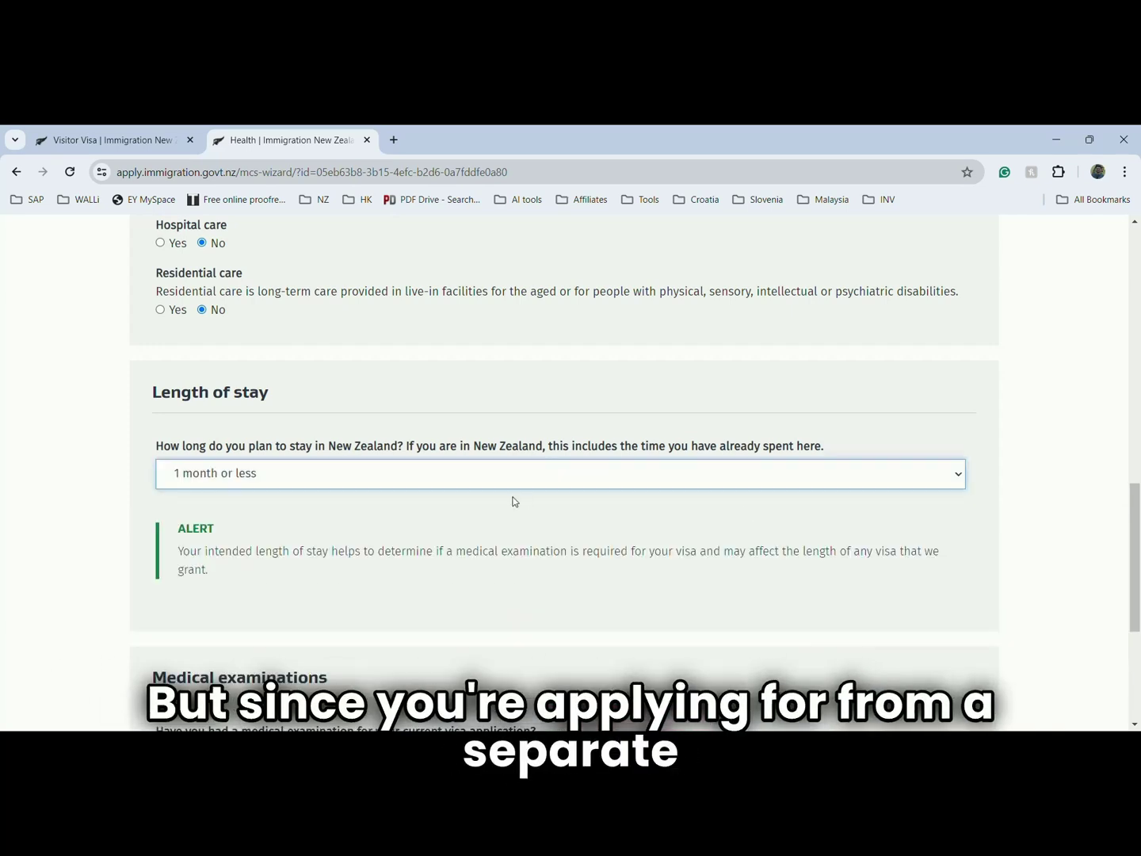
{"action": "scroll", "coordinate": [513, 500], "scroll_direction": "down", "scroll_amount": 3}
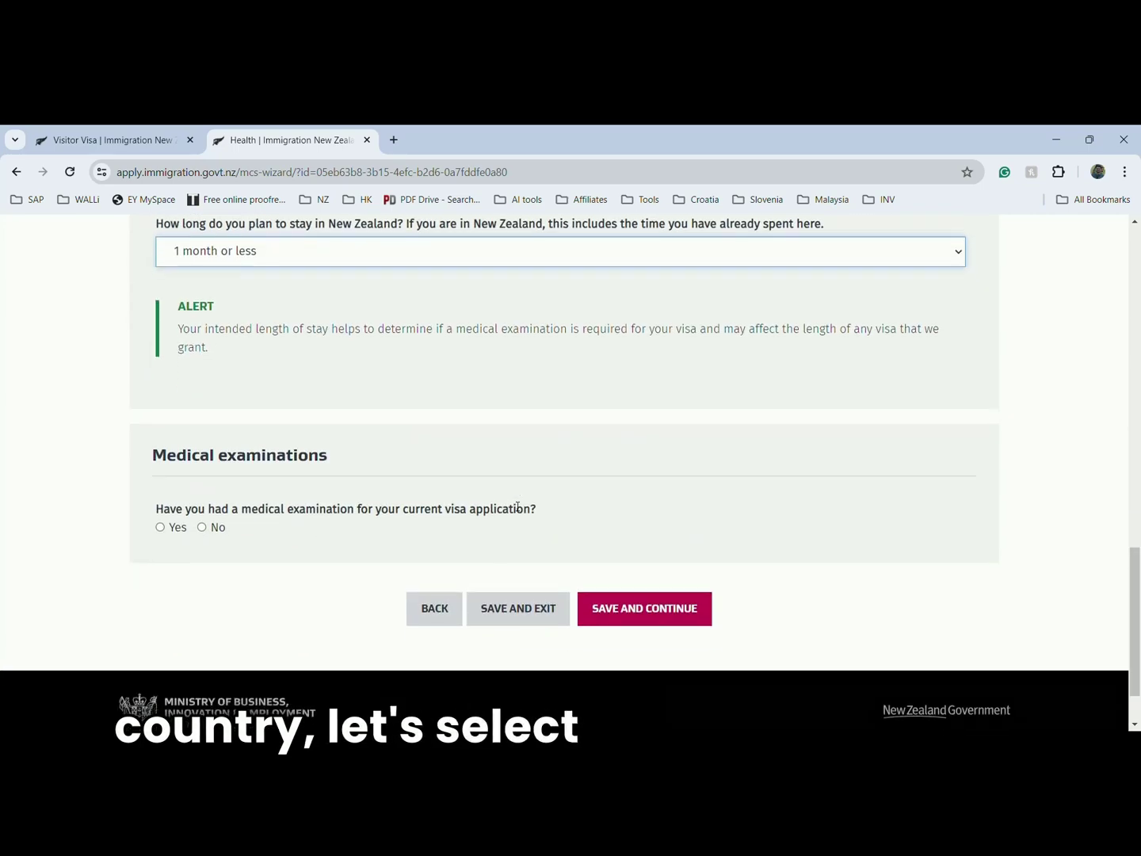
{"action": "left_click", "coordinate": [204, 527]}
{"action": "scroll", "coordinate": [459, 513], "scroll_direction": "down", "scroll_amount": 2}
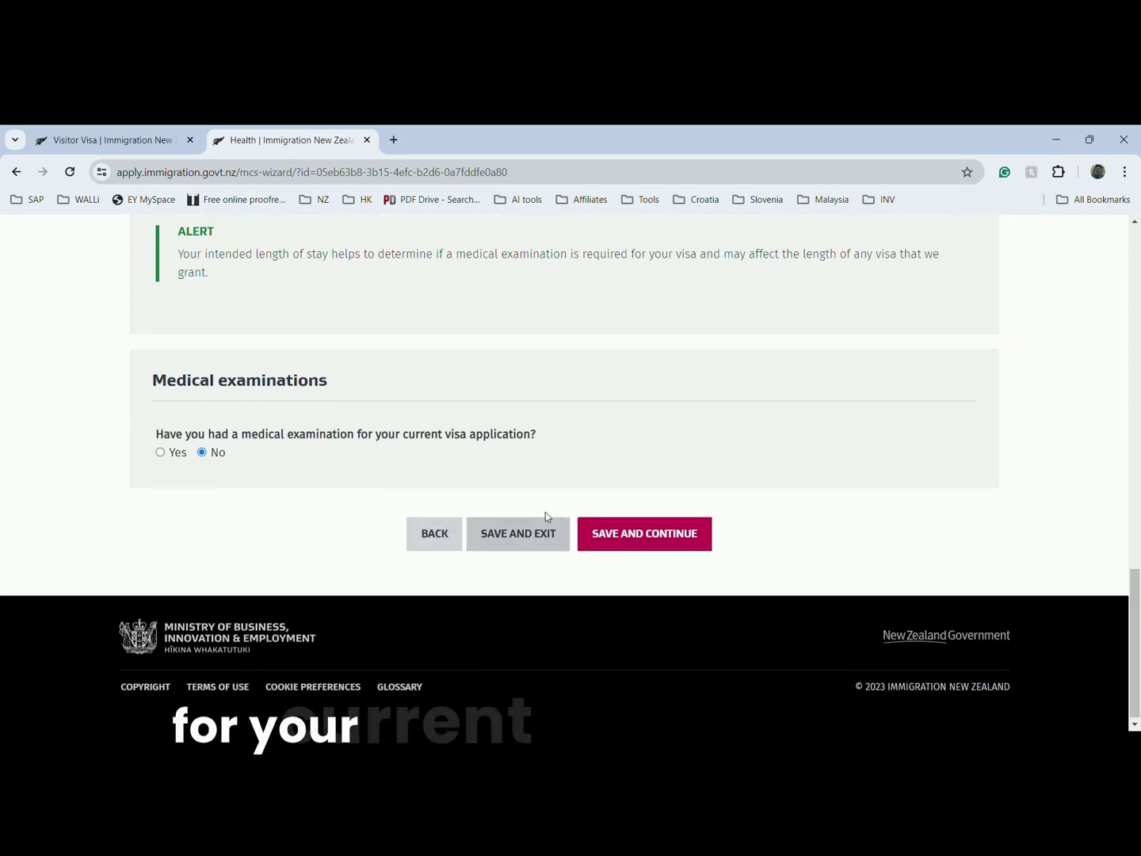
{"action": "left_click", "coordinate": [606, 524]}
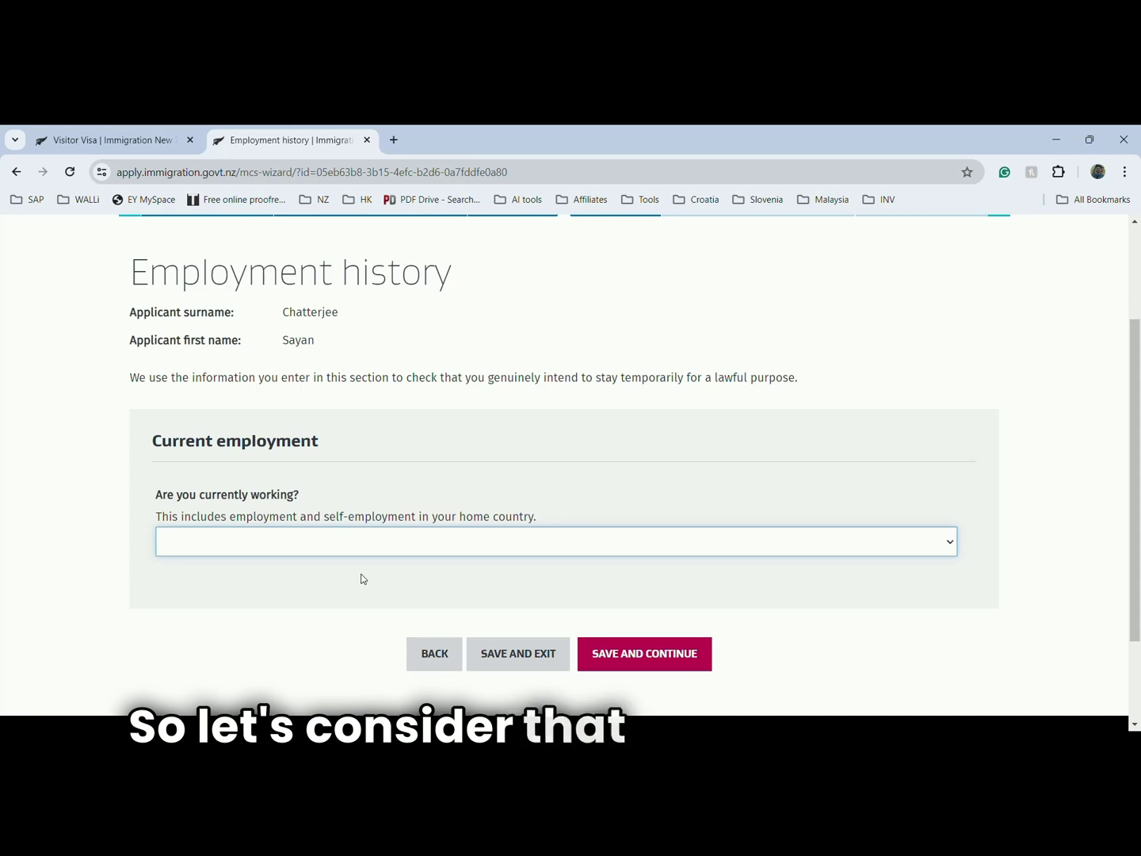
- Answer Yes to 'Are you currently working?' to reveal the employment details fields
{"action": "left_click", "coordinate": [361, 579]}
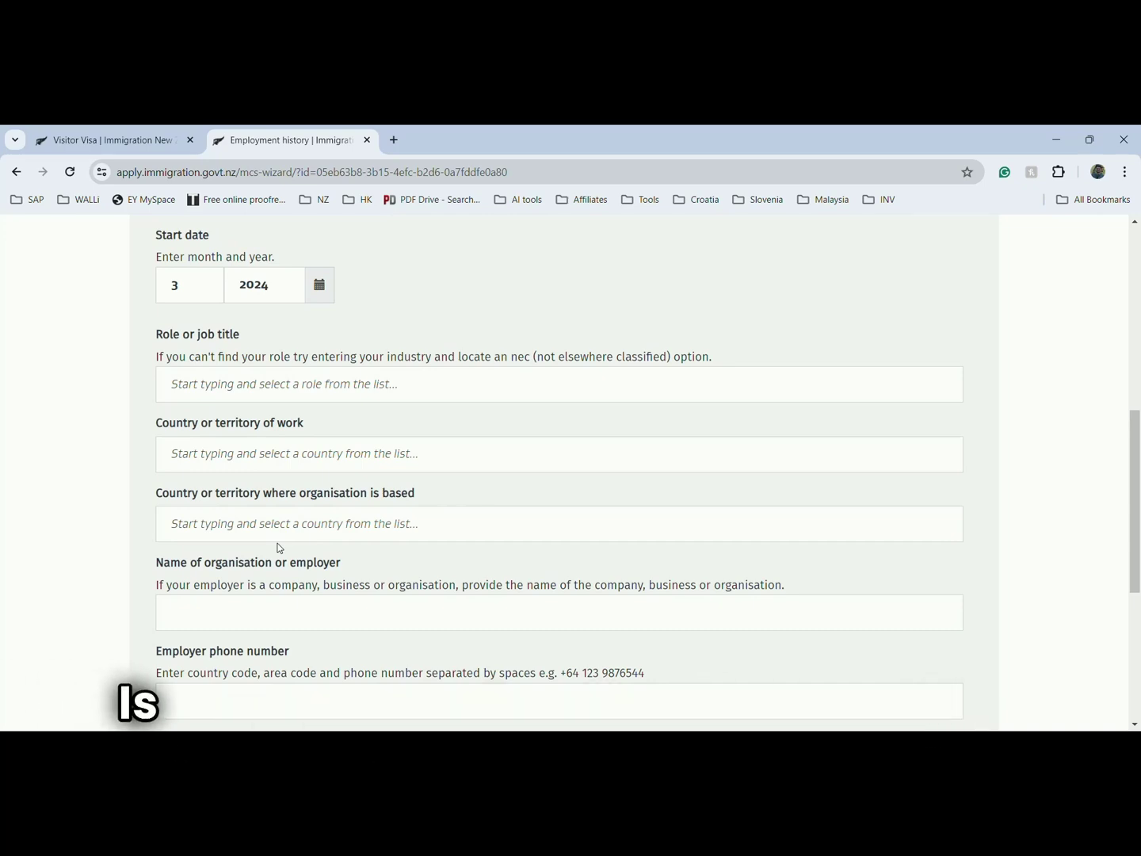
{"action": "scroll", "coordinate": [277, 547], "scroll_direction": "down", "scroll_amount": 3}
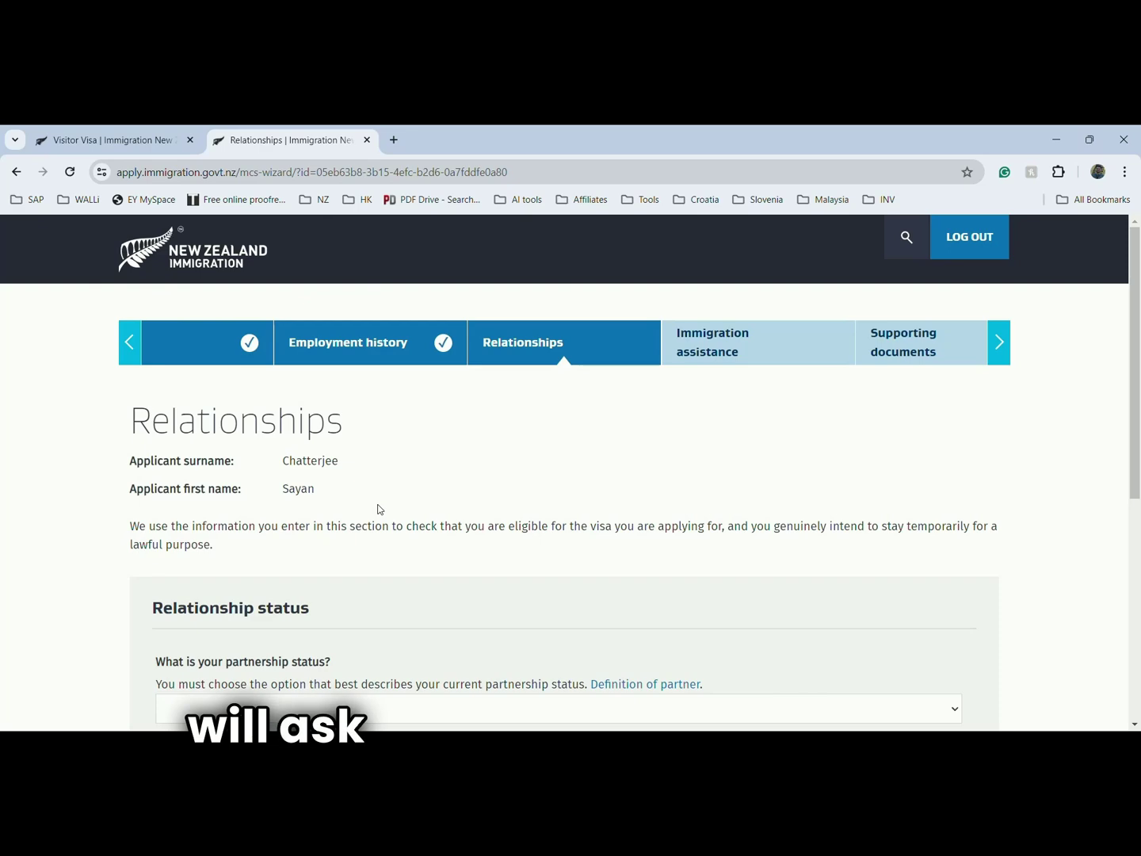
- Set partnership status to Married / in civil union and include the partner in the application
{"action": "scroll", "coordinate": [378, 510], "scroll_direction": "down", "scroll_amount": 2}
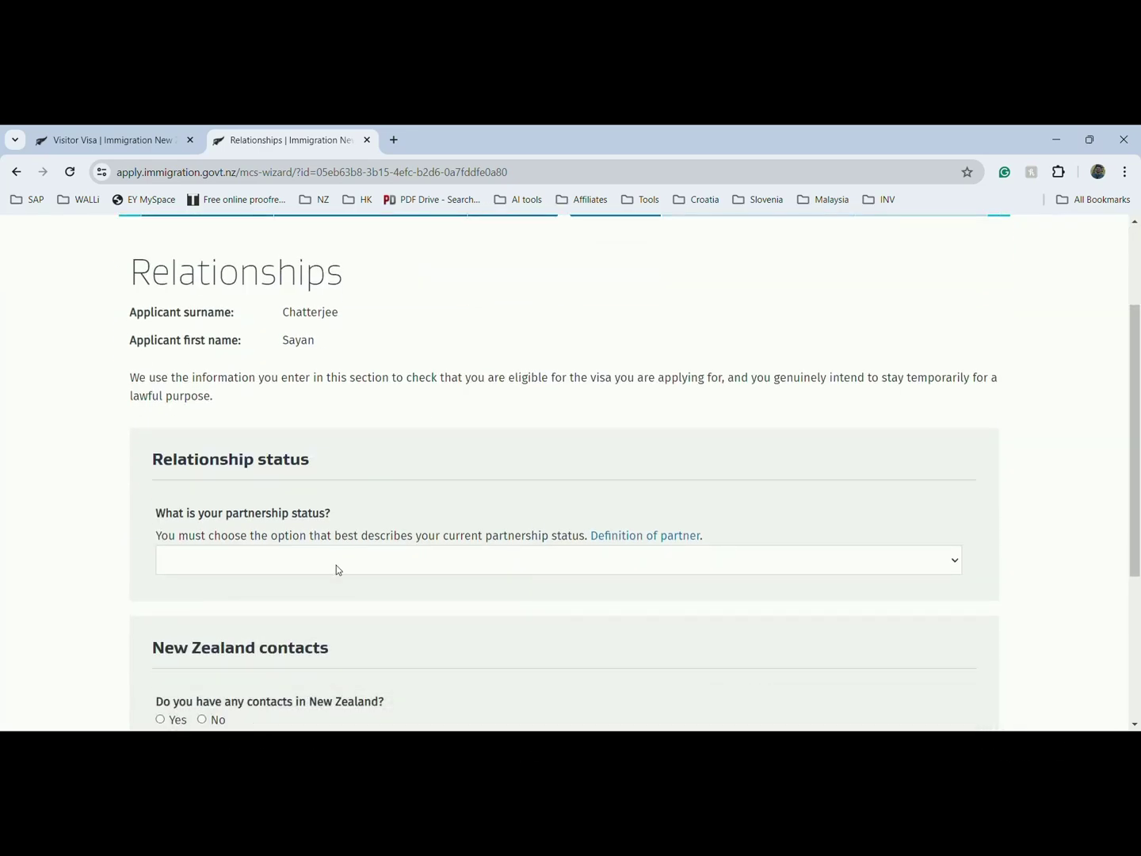
{"action": "left_click", "coordinate": [337, 565]}
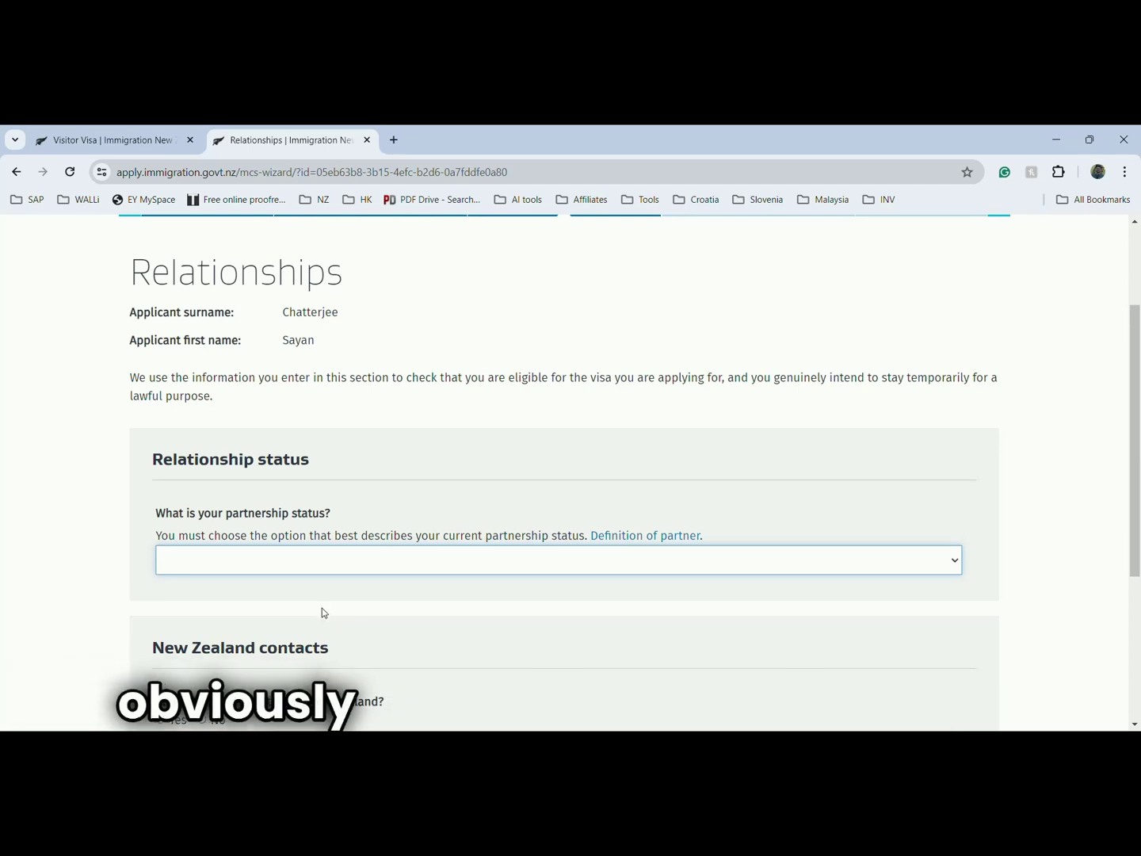
{"action": "key", "text": "Down"}
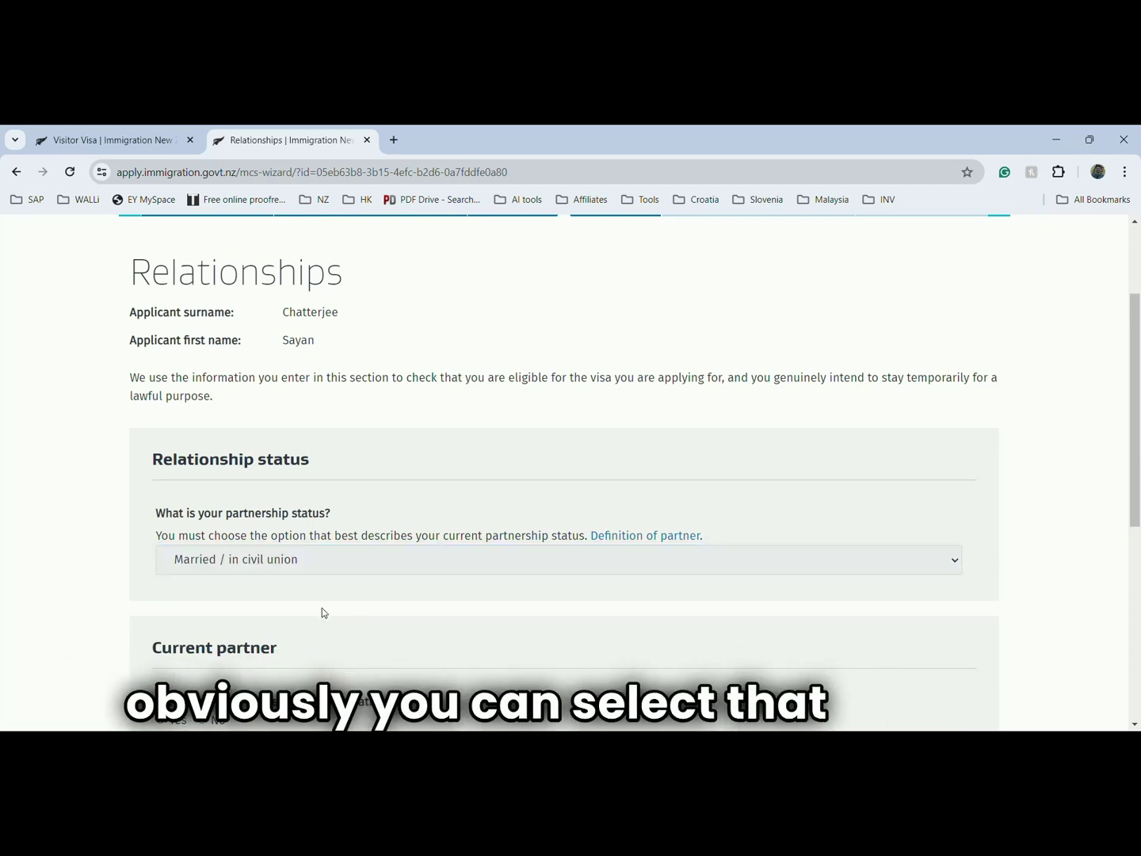
{"action": "scroll", "coordinate": [321, 608], "scroll_direction": "down", "scroll_amount": 2}
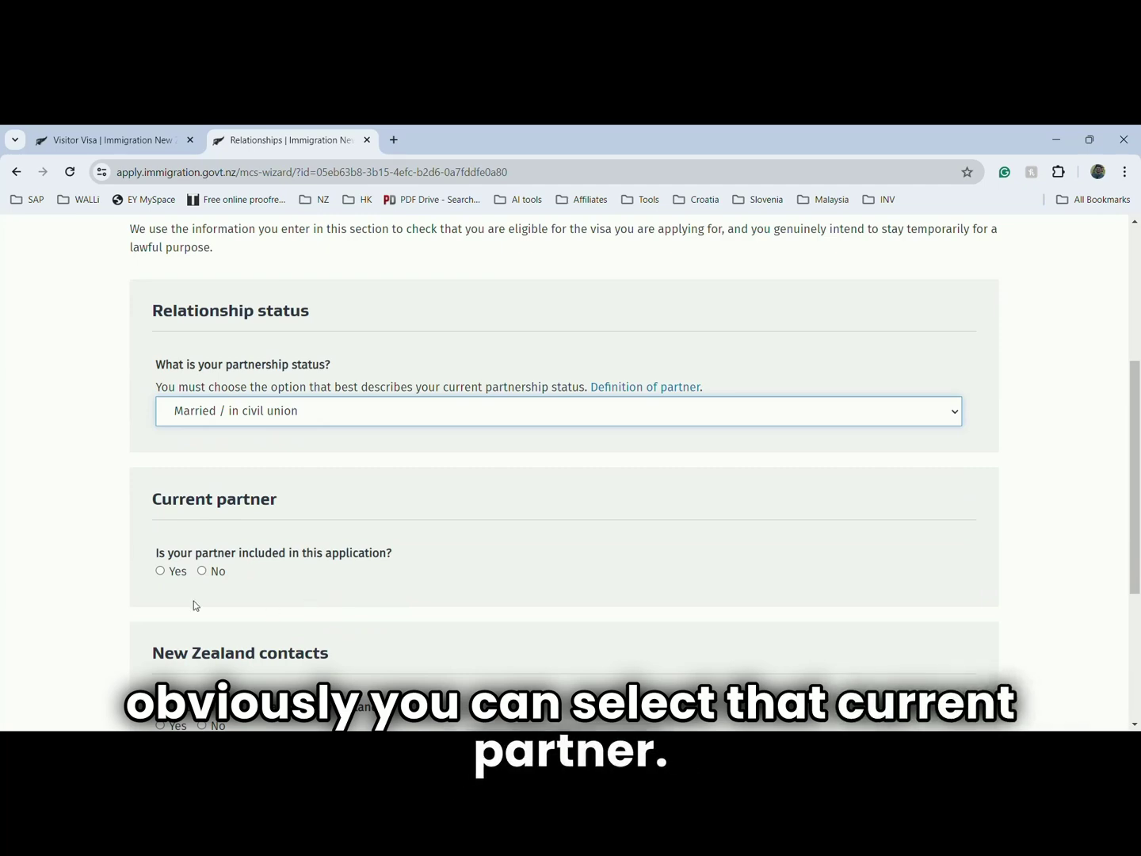
{"action": "left_click", "coordinate": [165, 574]}
- Answer No to having New Zealand contacts and save the Relationships section
{"action": "scroll", "coordinate": [384, 606], "scroll_direction": "down", "scroll_amount": 1}
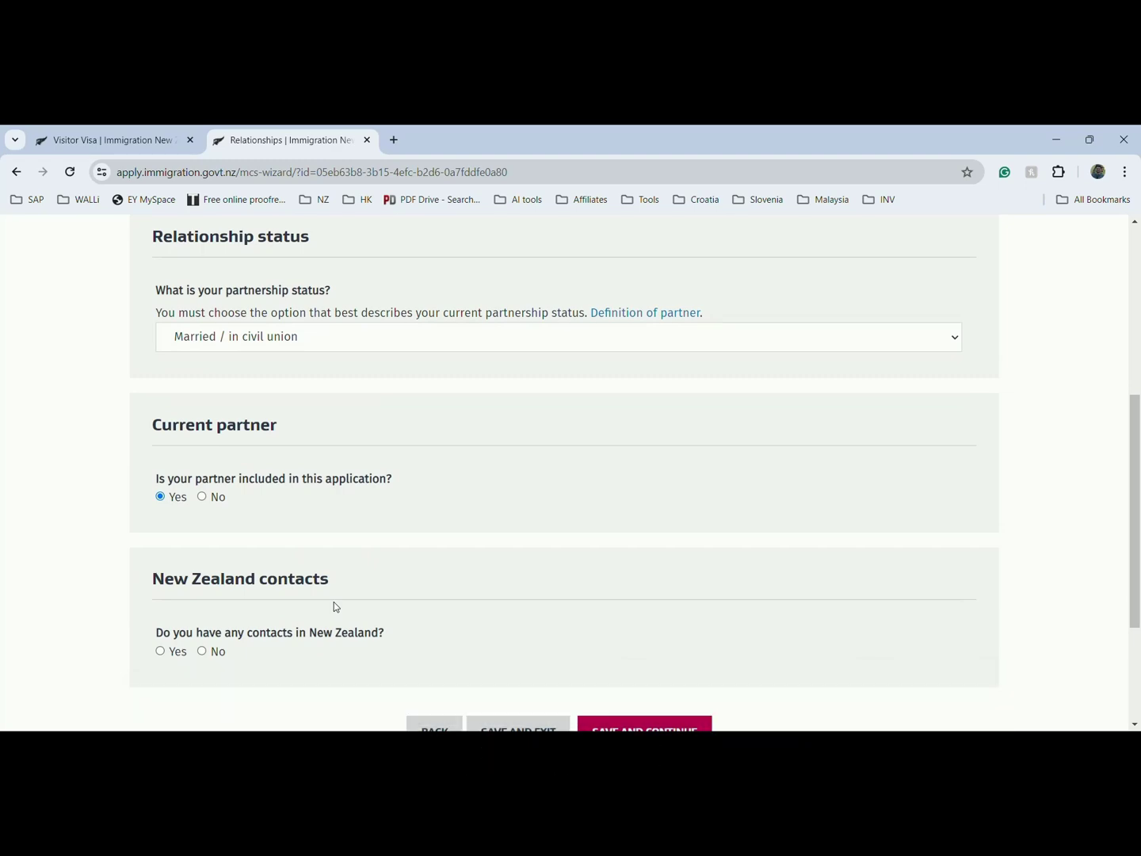
{"action": "left_click", "coordinate": [203, 653]}
{"action": "scroll", "coordinate": [472, 607], "scroll_direction": "down", "scroll_amount": 3}
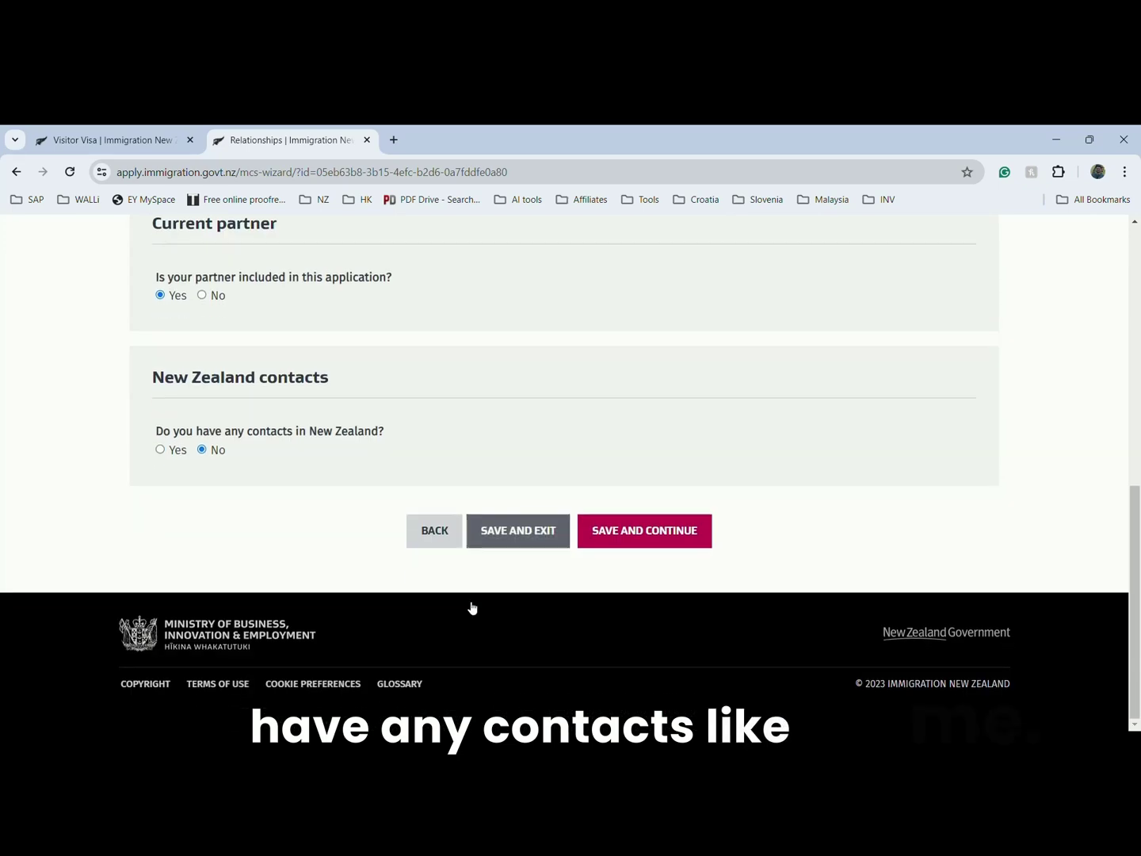
{"action": "left_click", "coordinate": [645, 539]}
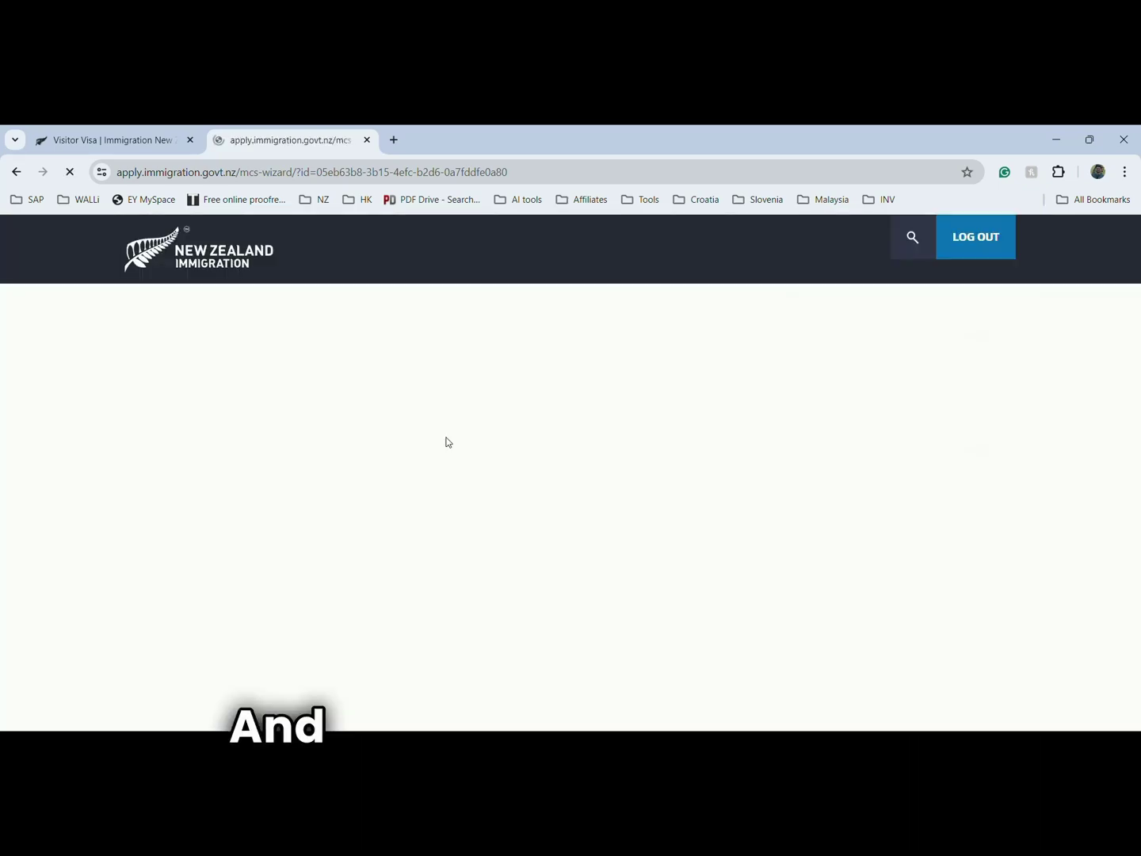
- Answer No to completing the form for someone else and to receiving immigration advice, then save
{"action": "scroll", "coordinate": [449, 442], "scroll_direction": "down", "scroll_amount": 1}
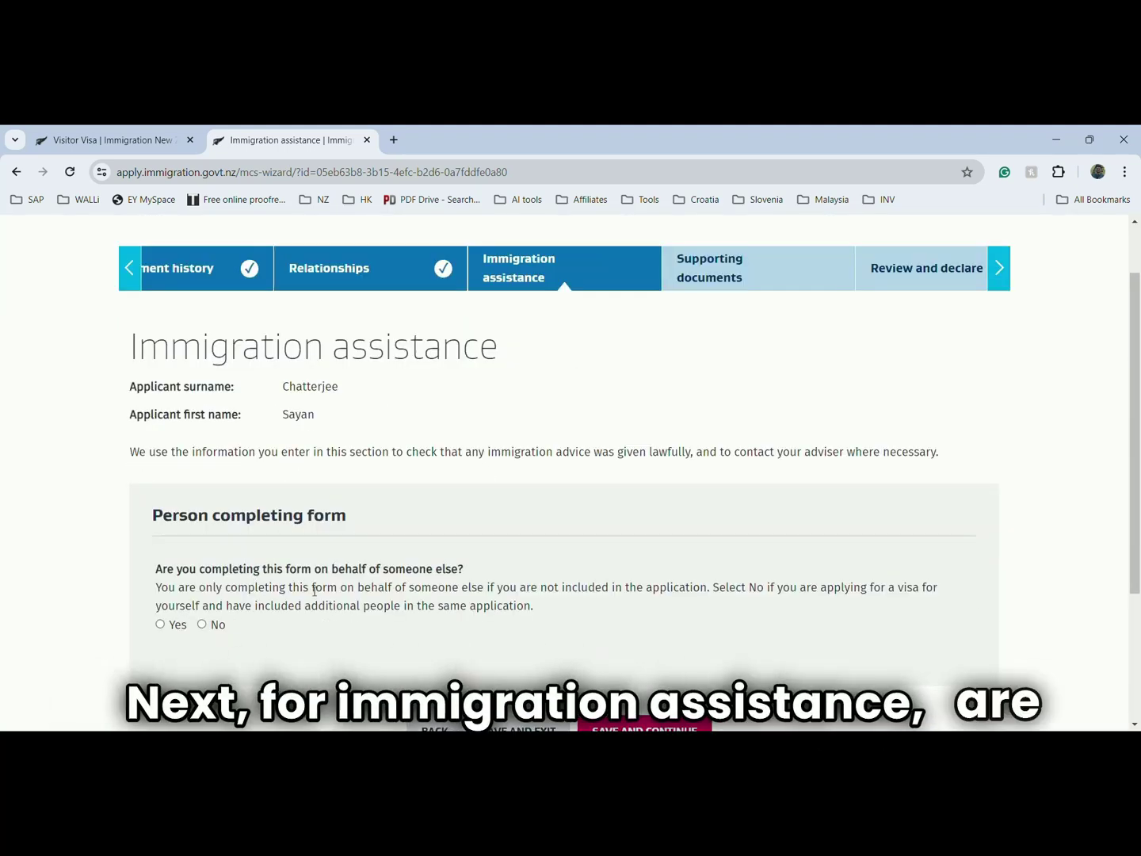
{"action": "left_click", "coordinate": [202, 623]}
{"action": "scroll", "coordinate": [341, 615], "scroll_direction": "down", "scroll_amount": 3}
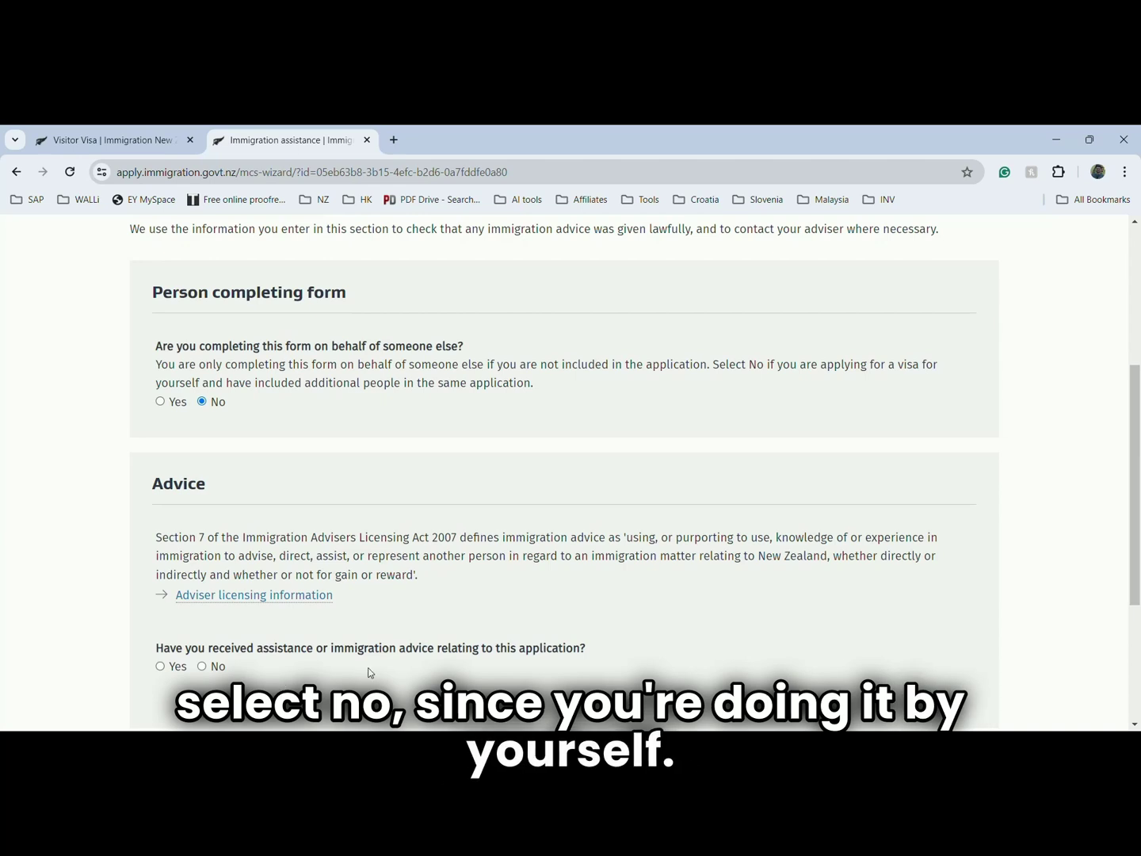
{"action": "scroll", "coordinate": [233, 600], "scroll_direction": "down", "scroll_amount": 2}
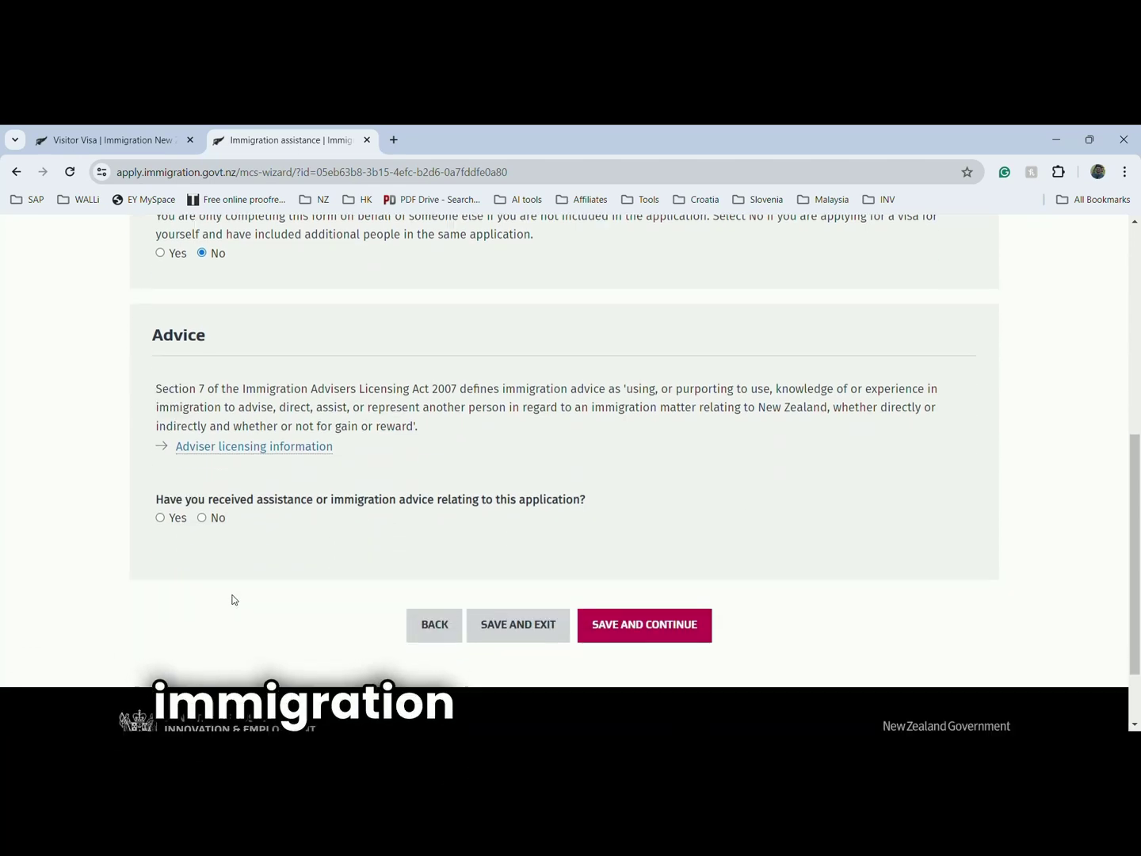
{"action": "left_click", "coordinate": [202, 519]}
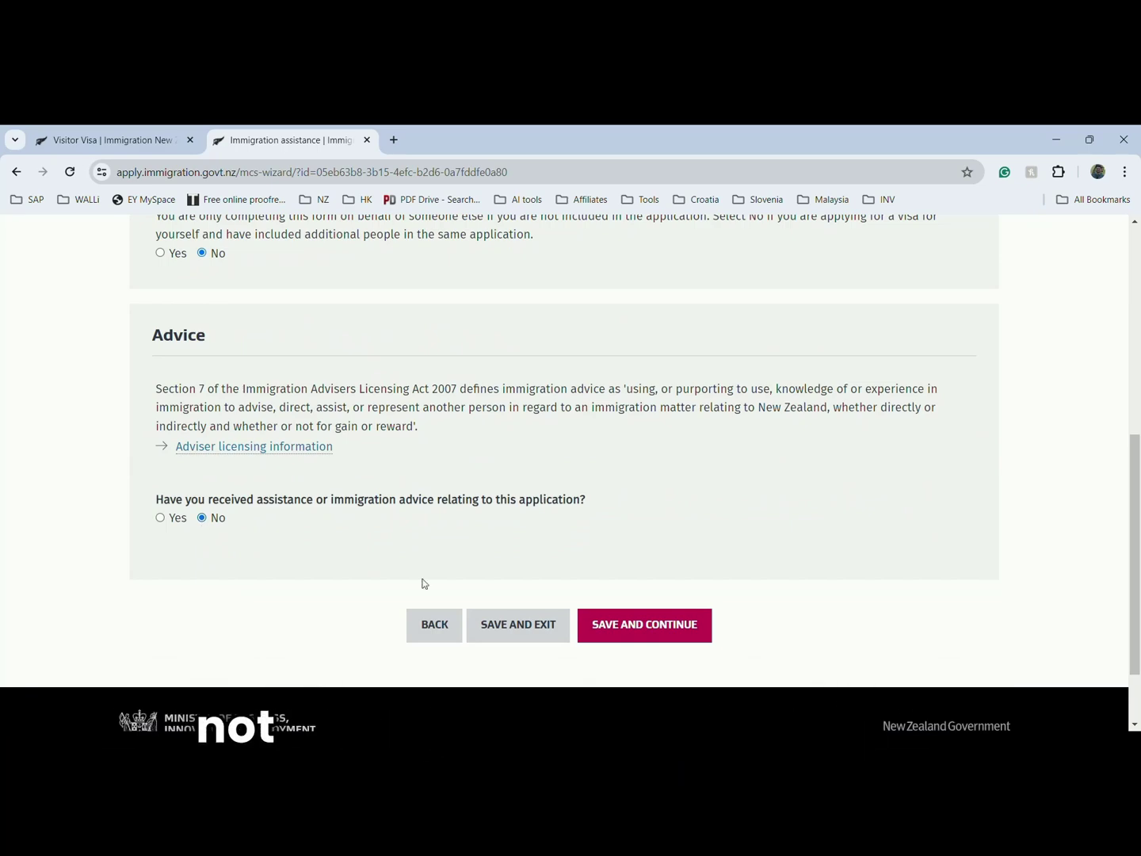
{"action": "left_click", "coordinate": [635, 626]}
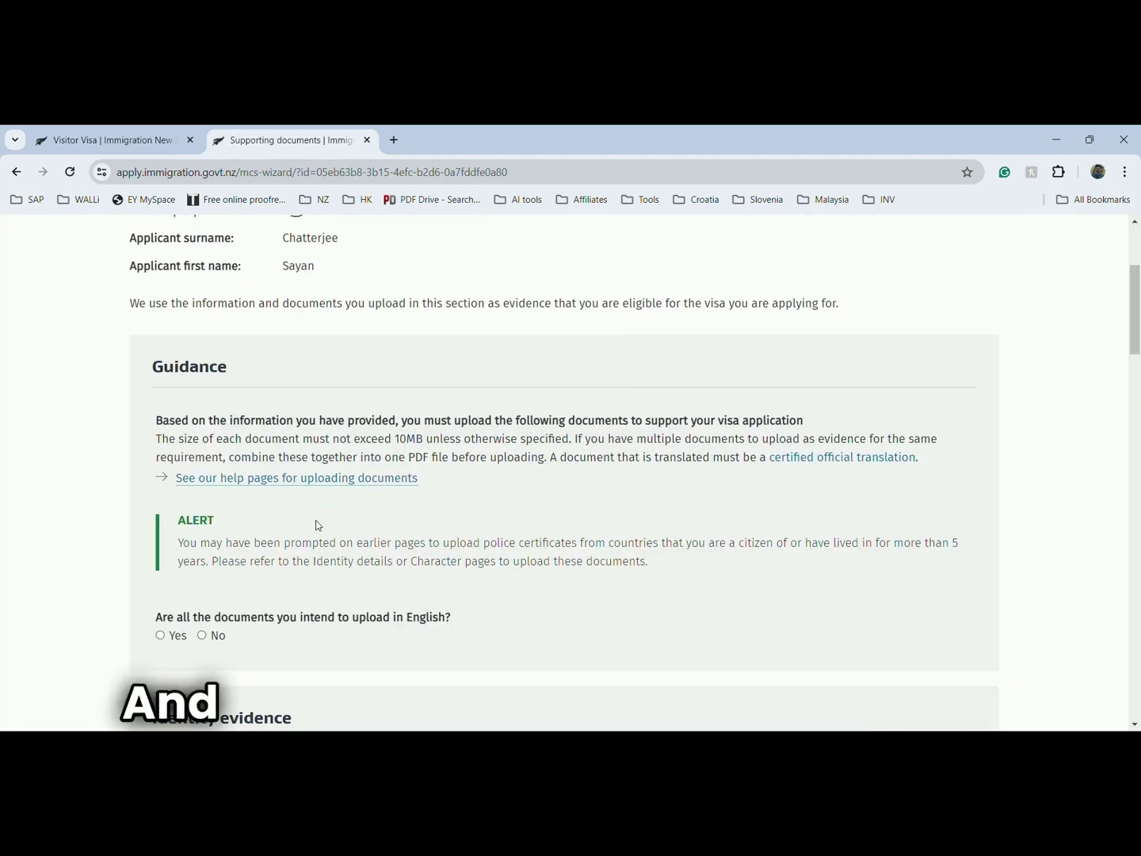
- Answer Yes that all documents to upload are in English, then scroll down to Identity evidence
{"action": "scroll", "coordinate": [317, 525], "scroll_direction": "down", "scroll_amount": 2}
{"action": "scroll", "coordinate": [316, 526], "scroll_direction": "down", "scroll_amount": 1}
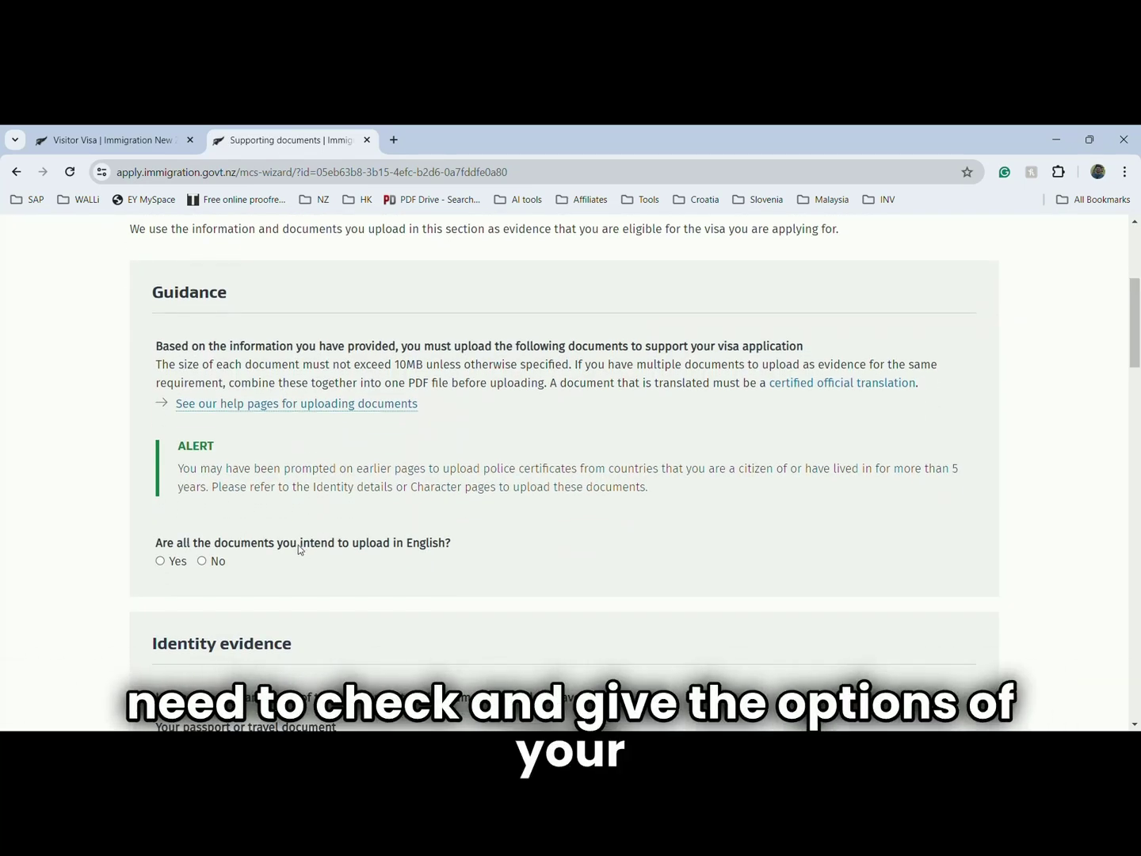
{"action": "left_click", "coordinate": [163, 560]}
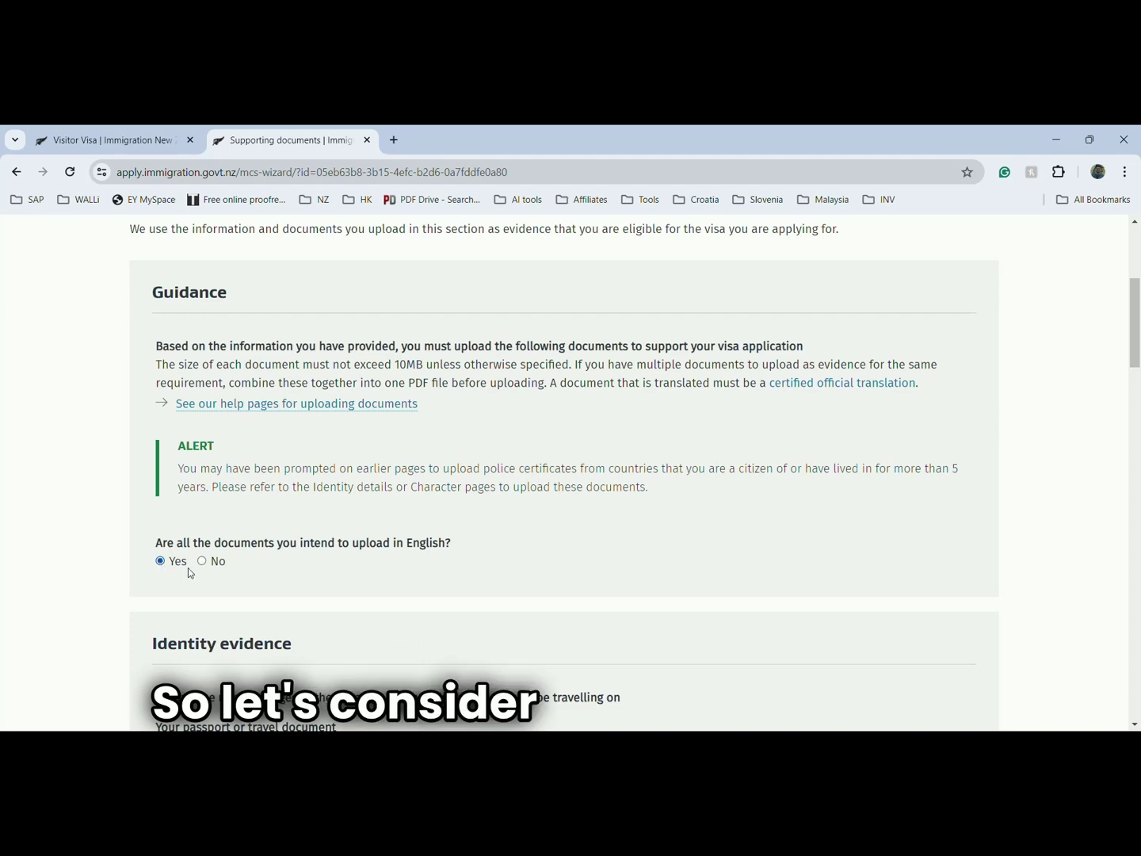
{"action": "scroll", "coordinate": [325, 569], "scroll_direction": "down", "scroll_amount": 4}
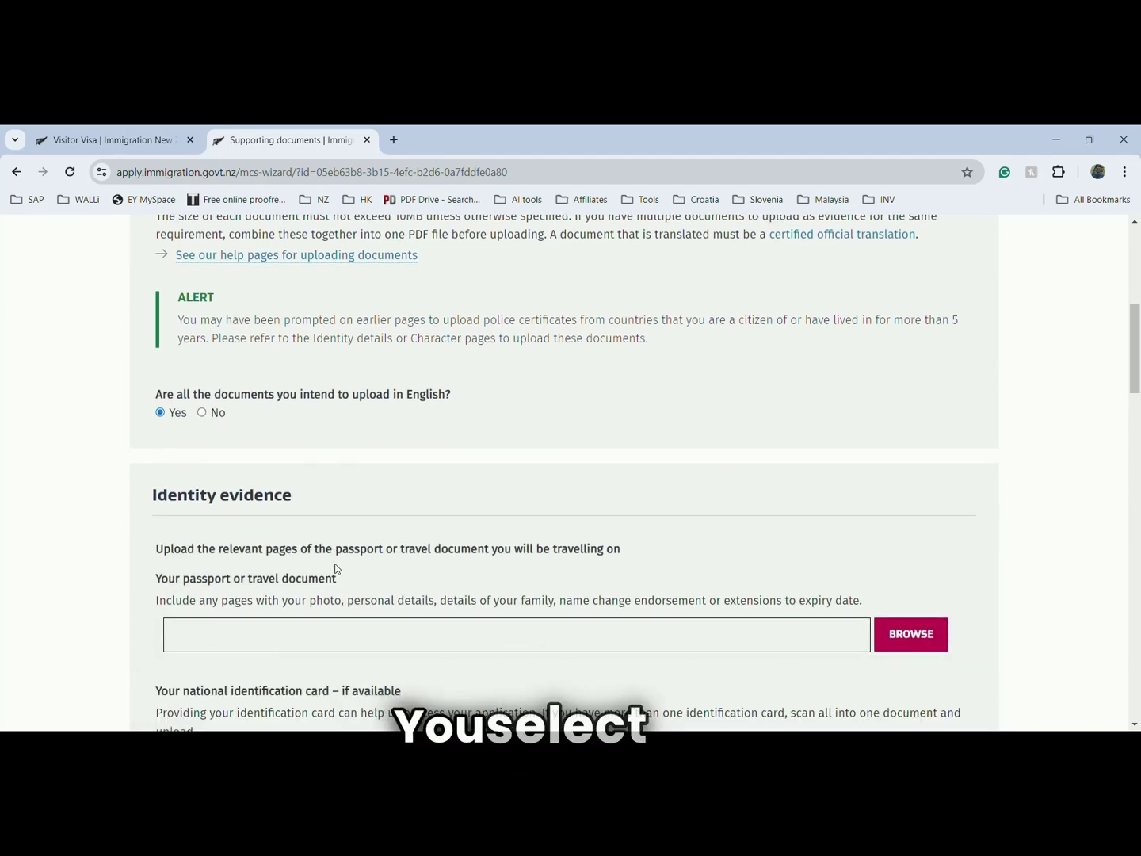
{"action": "scroll", "coordinate": [390, 533], "scroll_direction": "down", "scroll_amount": 3}
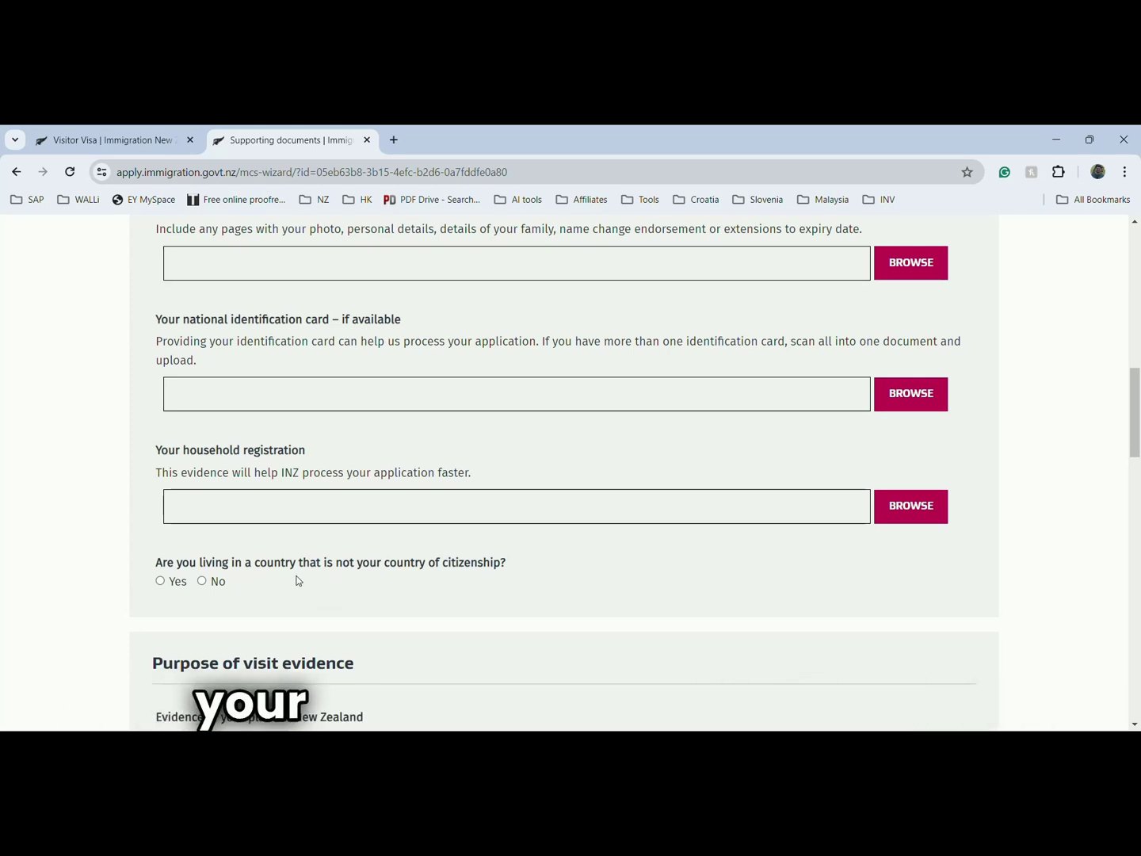
- Scroll through the passport, national ID, household registration and purpose-of-visit upload sections
{"action": "scroll", "coordinate": [296, 582], "scroll_direction": "down", "scroll_amount": 2}
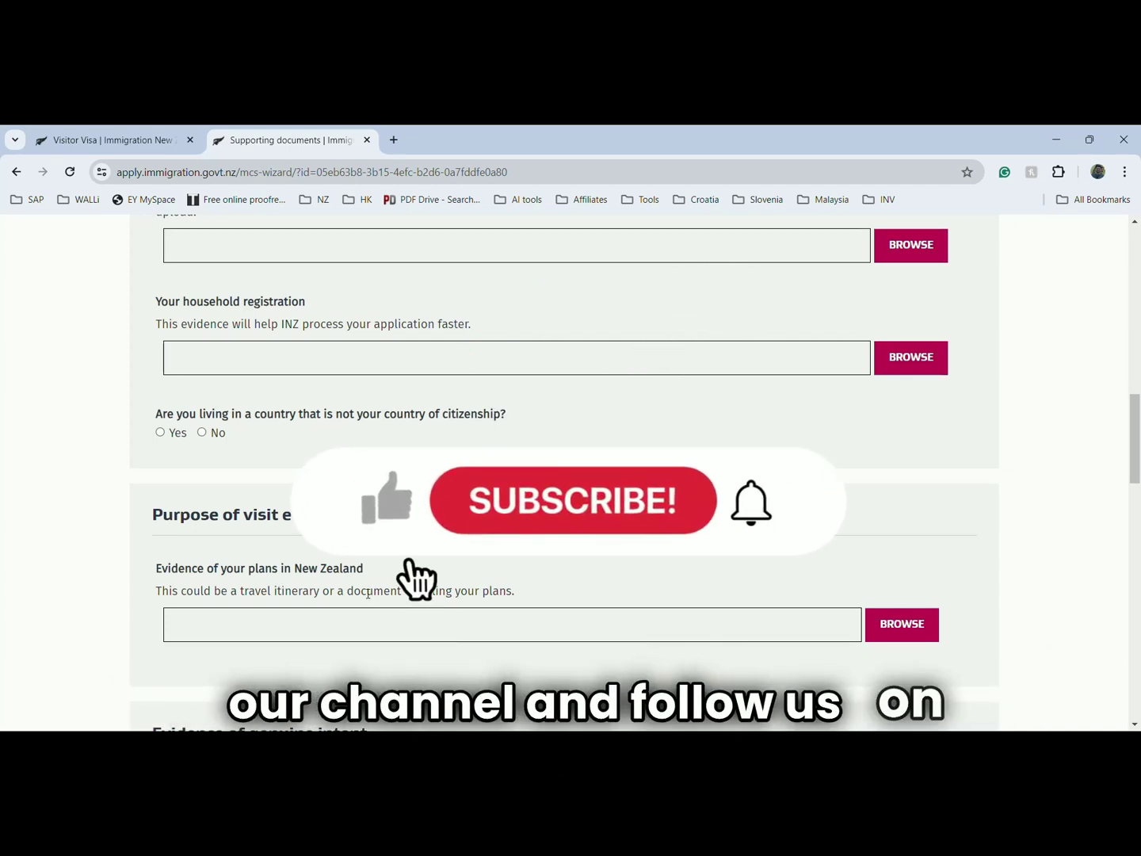
{"action": "scroll", "coordinate": [367, 593], "scroll_direction": "down", "scroll_amount": 3}
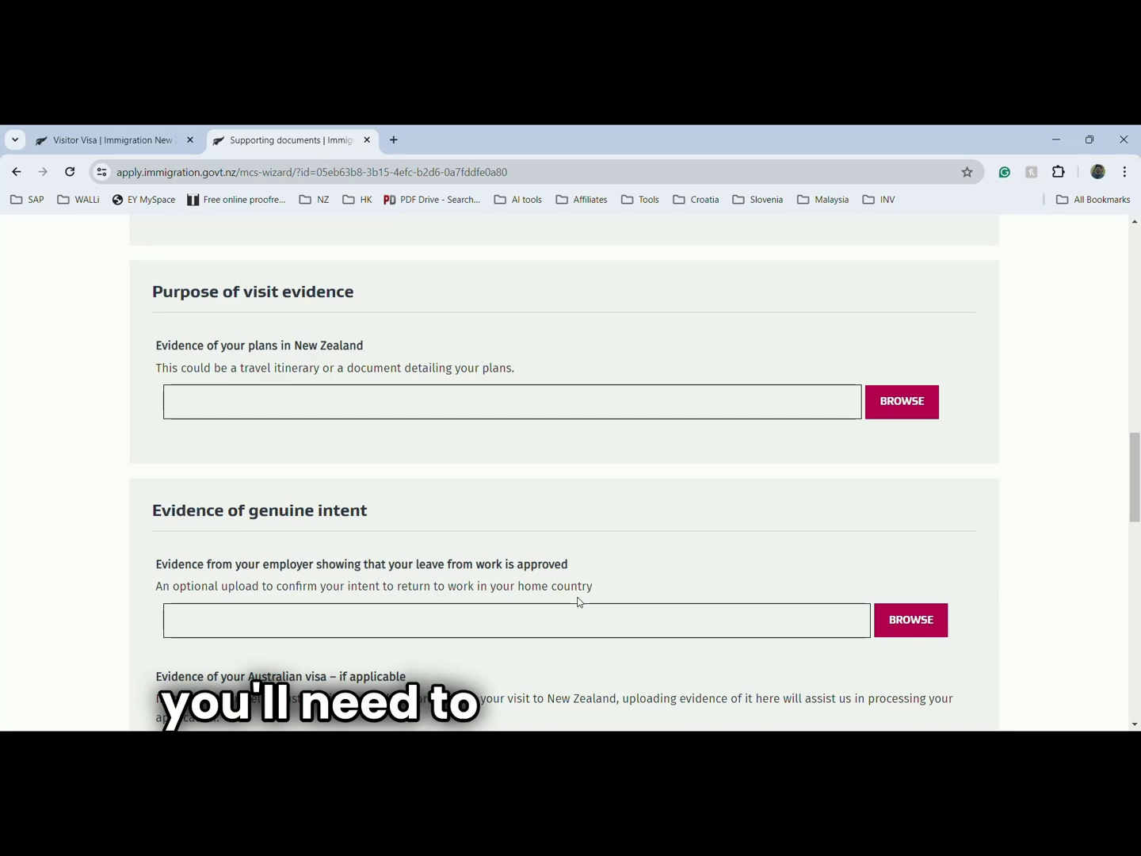
{"action": "scroll", "coordinate": [577, 602], "scroll_direction": "down", "scroll_amount": 2}
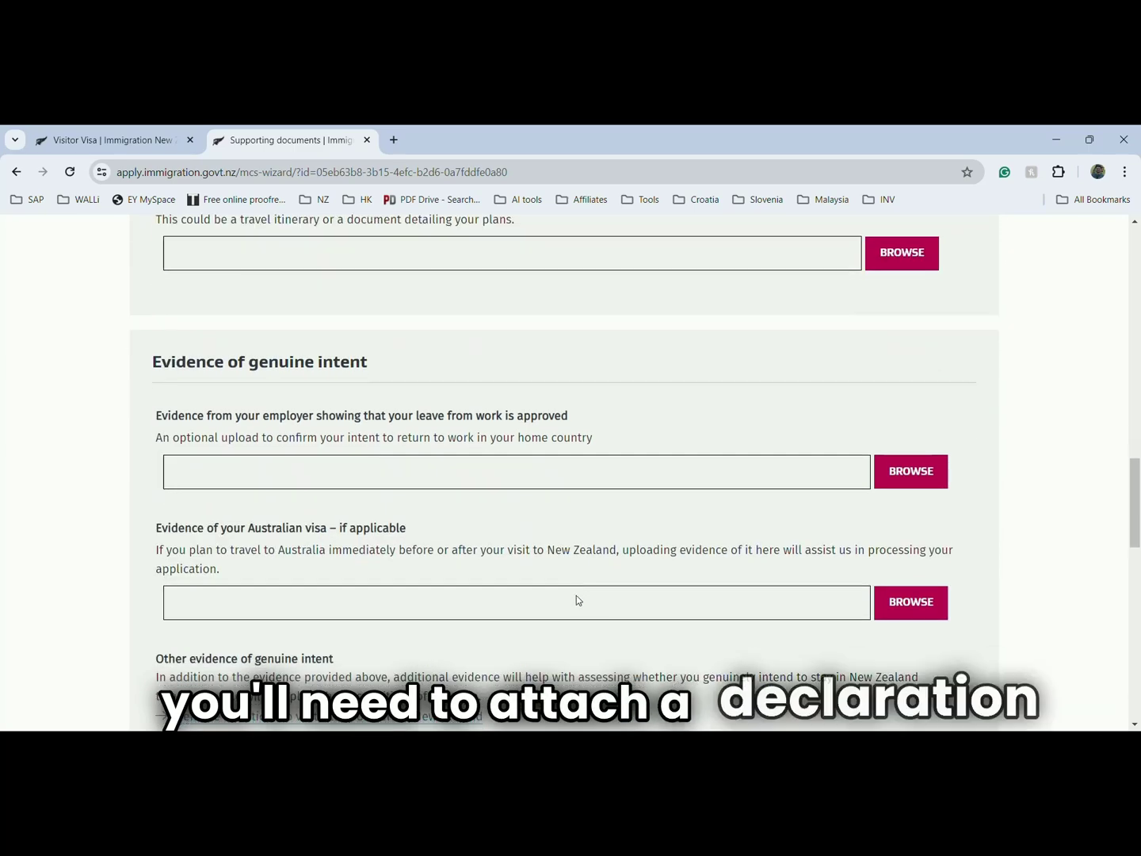
{"action": "scroll", "coordinate": [451, 557], "scroll_direction": "down", "scroll_amount": 3}
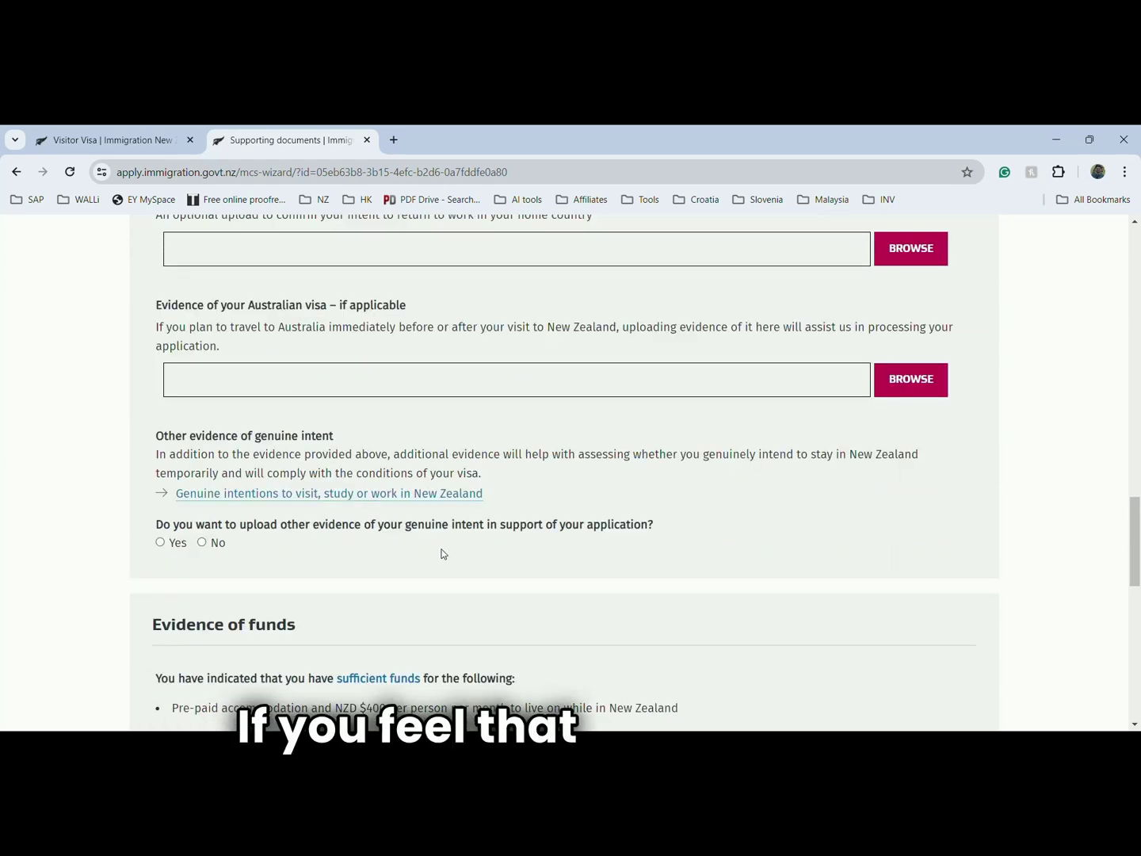
{"action": "scroll", "coordinate": [442, 552], "scroll_direction": "down", "scroll_amount": 3}
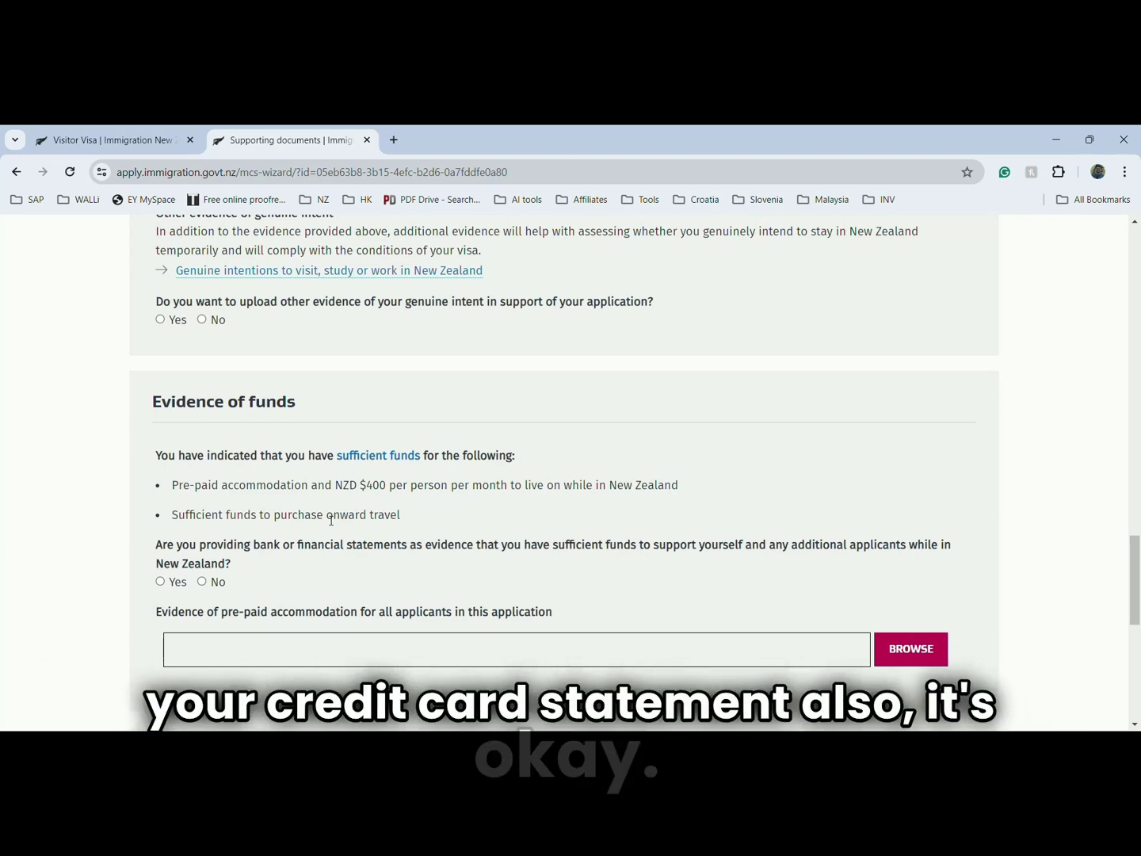
{"action": "scroll", "coordinate": [374, 603], "scroll_direction": "down", "scroll_amount": 4}
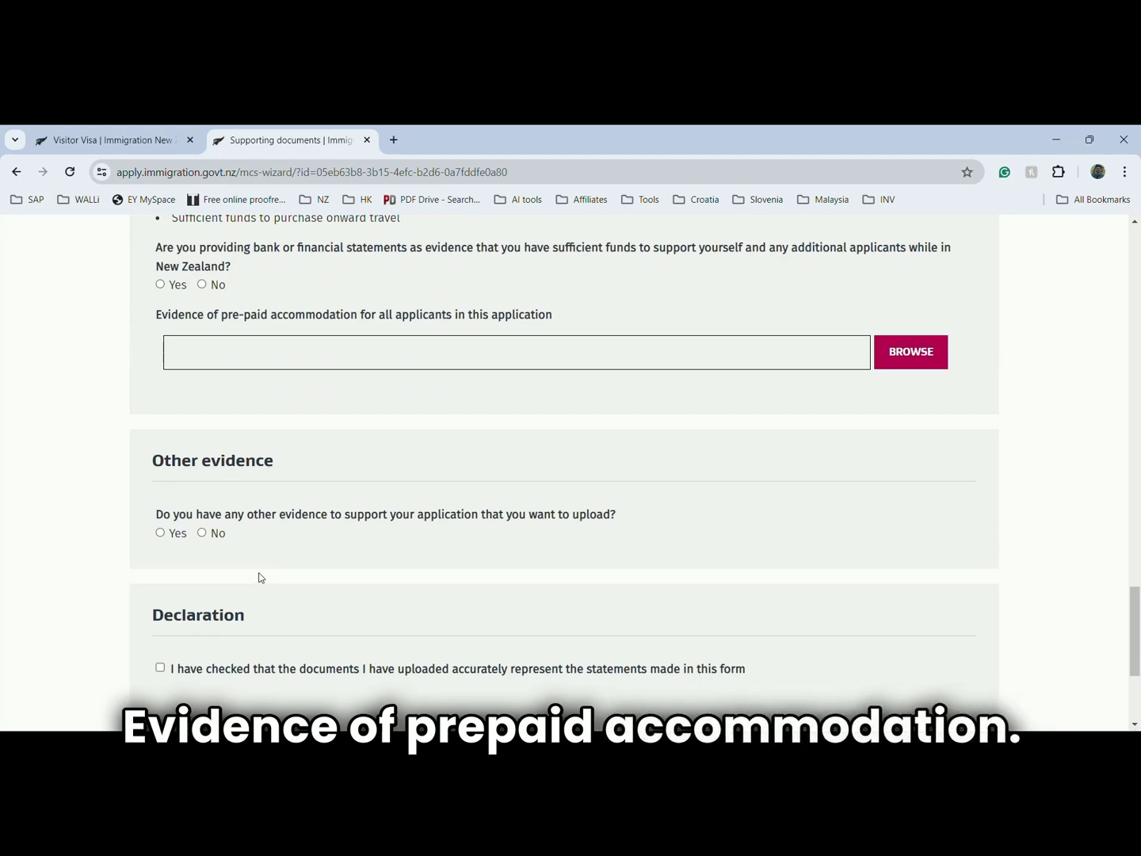
{"action": "scroll", "coordinate": [261, 576], "scroll_direction": "down", "scroll_amount": 1}
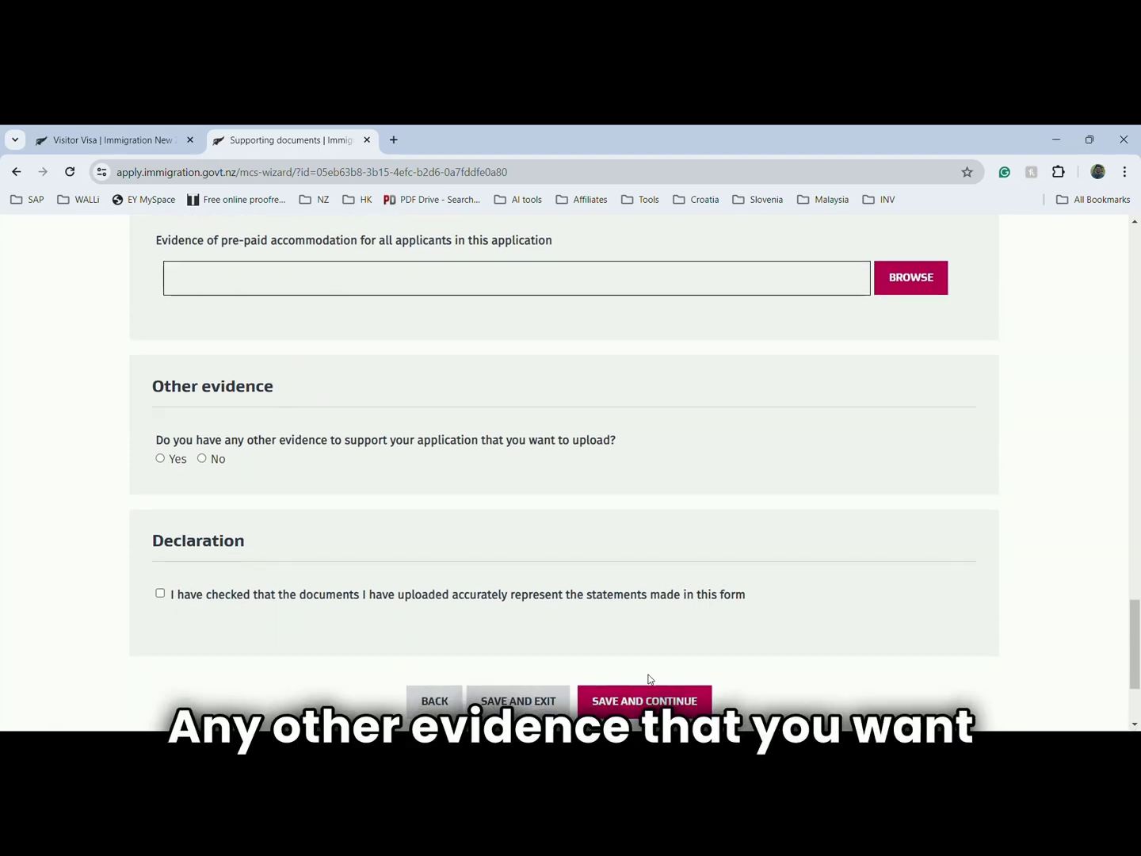
{"action": "scroll", "coordinate": [626, 634], "scroll_direction": "up", "scroll_amount": 15}
{"action": "scroll", "coordinate": [589, 564], "scroll_direction": "up", "scroll_amount": 10}
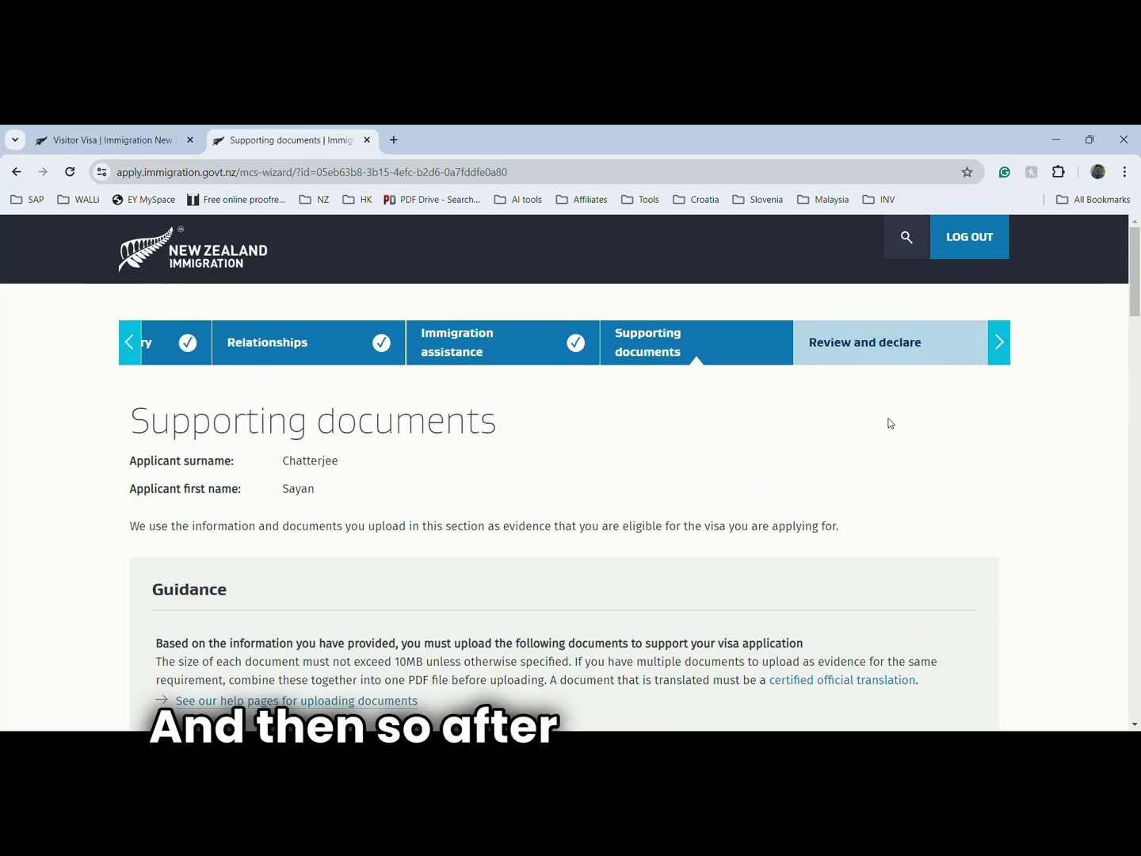
{"action": "scroll", "coordinate": [661, 483], "scroll_direction": "down", "scroll_amount": 7}
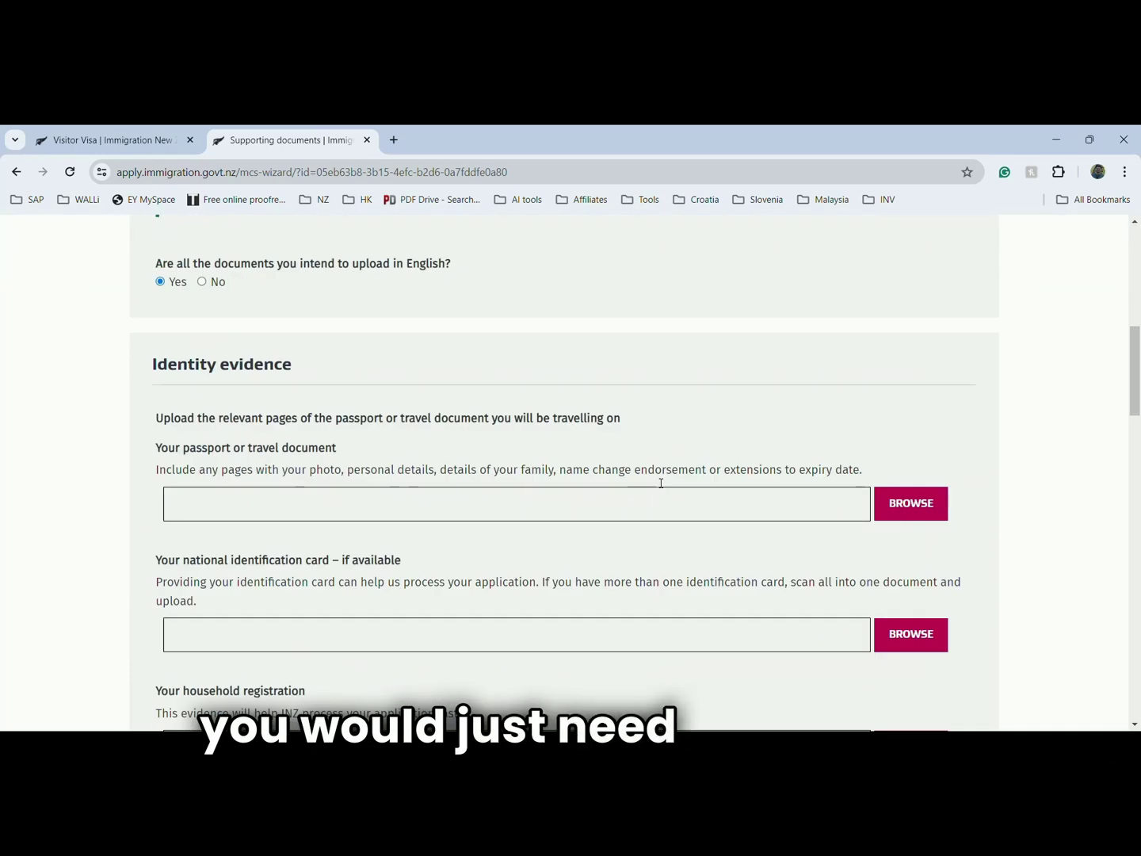
{"action": "scroll", "coordinate": [660, 482], "scroll_direction": "down", "scroll_amount": 5}
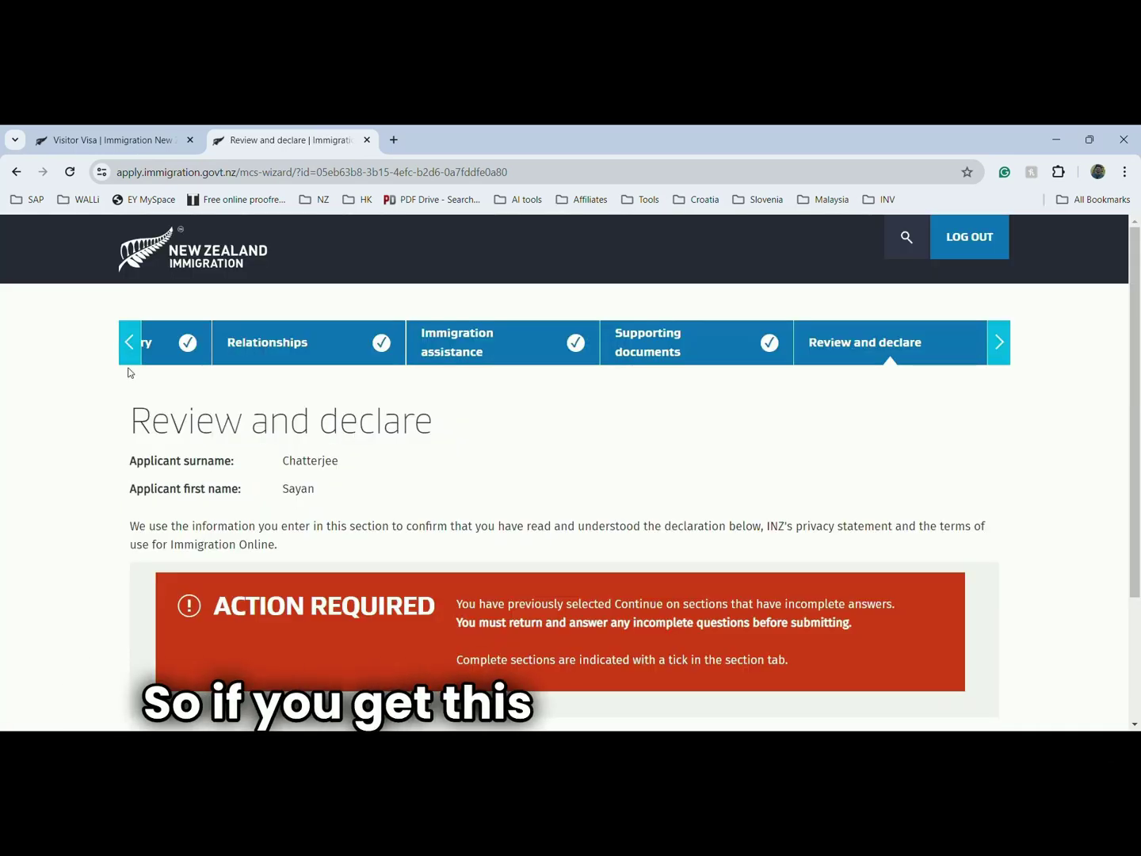